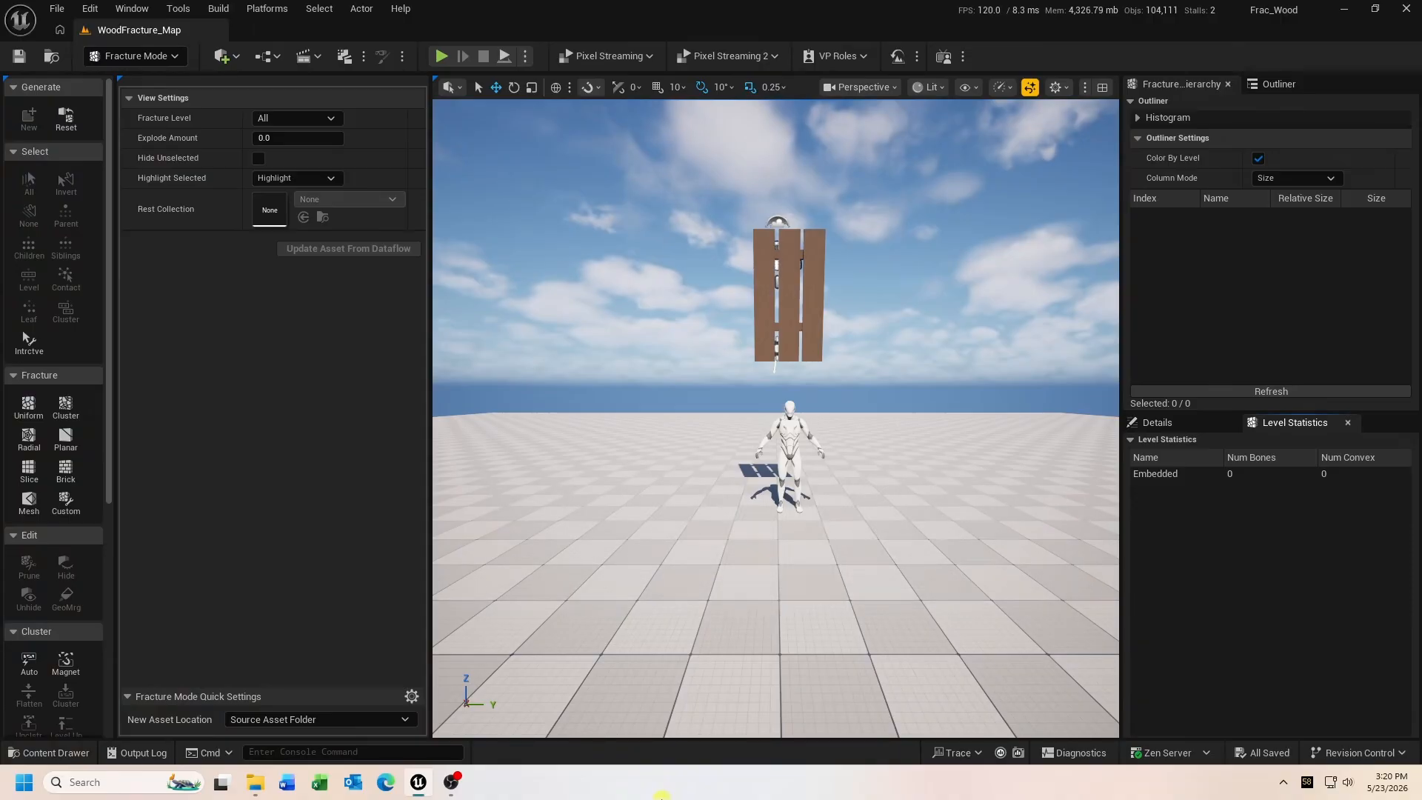
Step: Select the wooden fence panel and squash it vertically by setting its Z scale to 0.2
key(f)
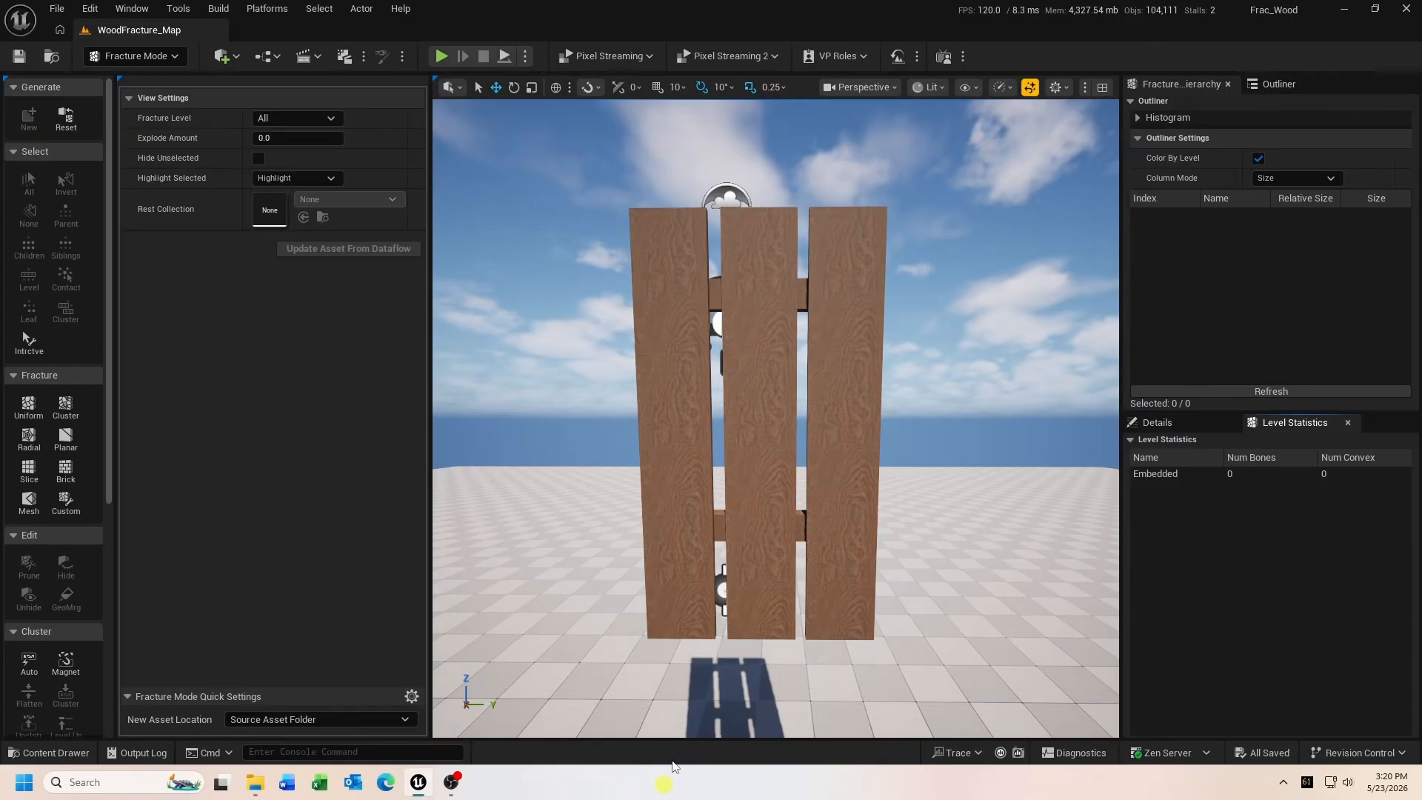
click(753, 489)
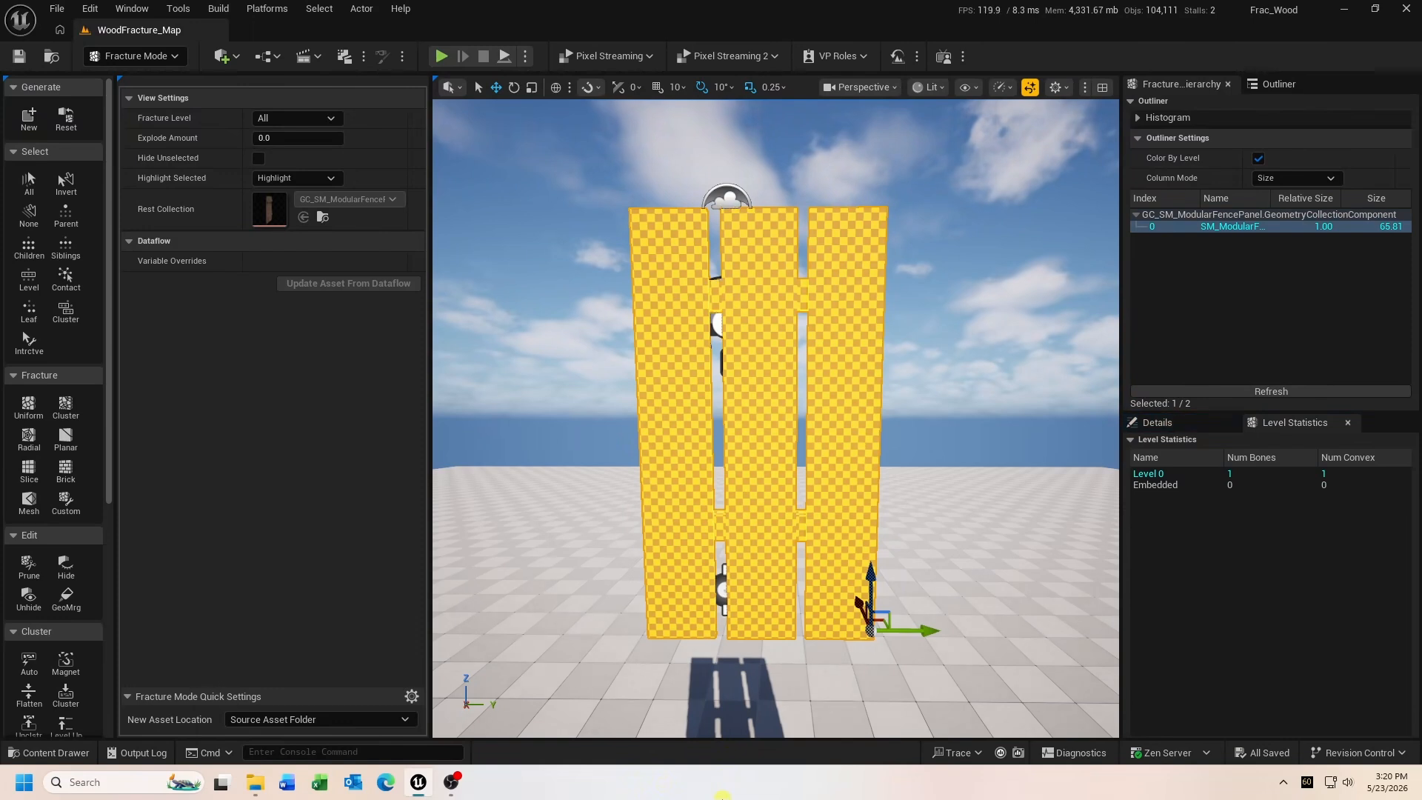
click(1189, 422)
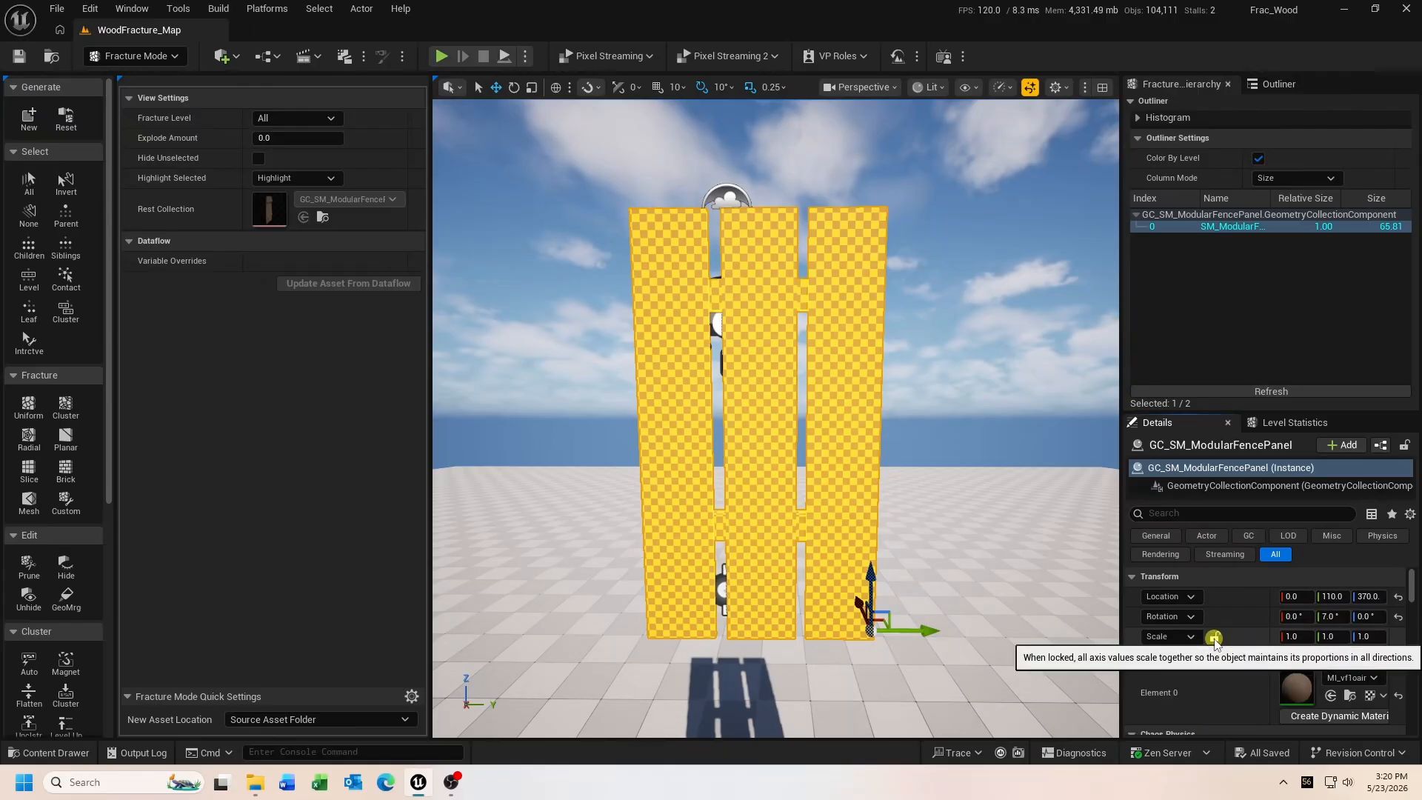
click(1367, 637)
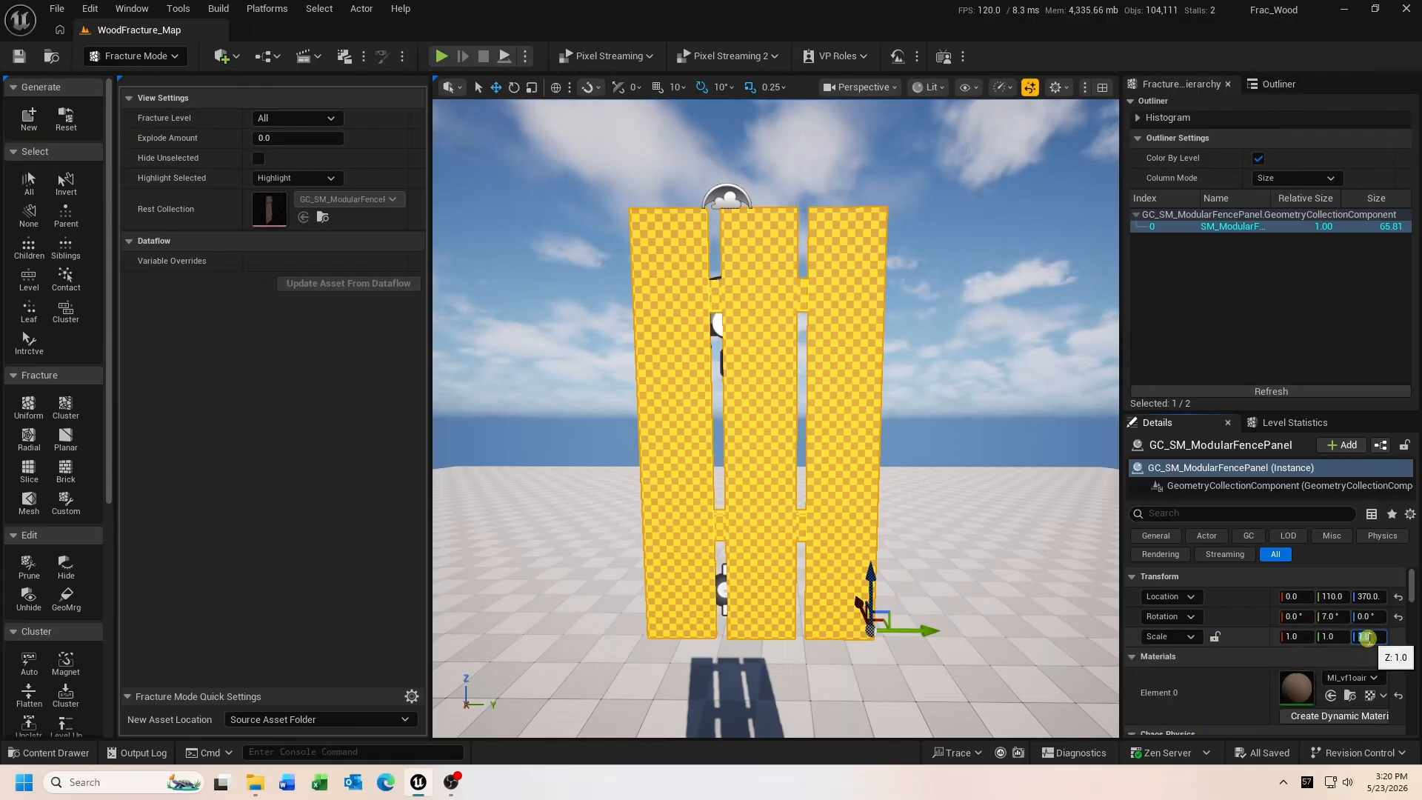
key(BackSpace)
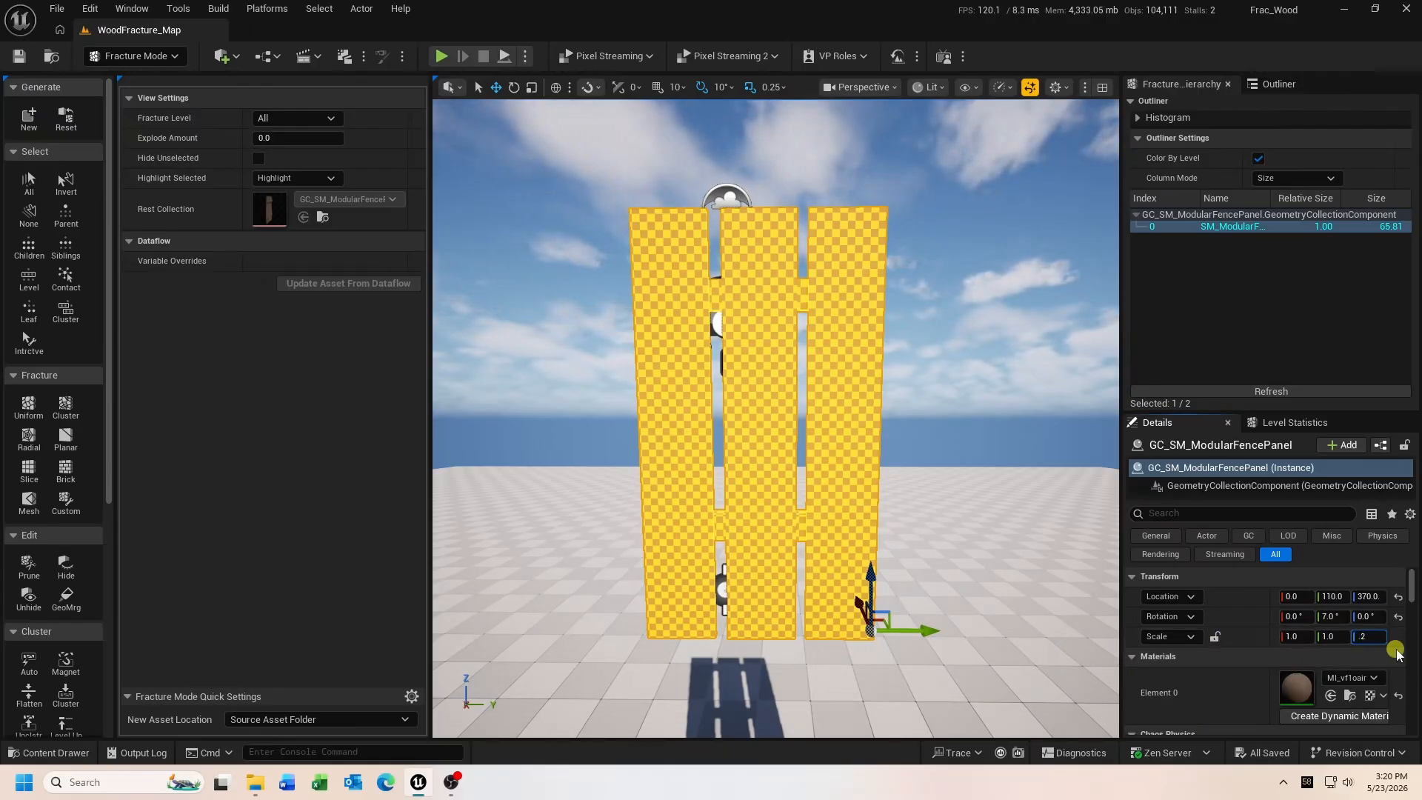
key(Return)
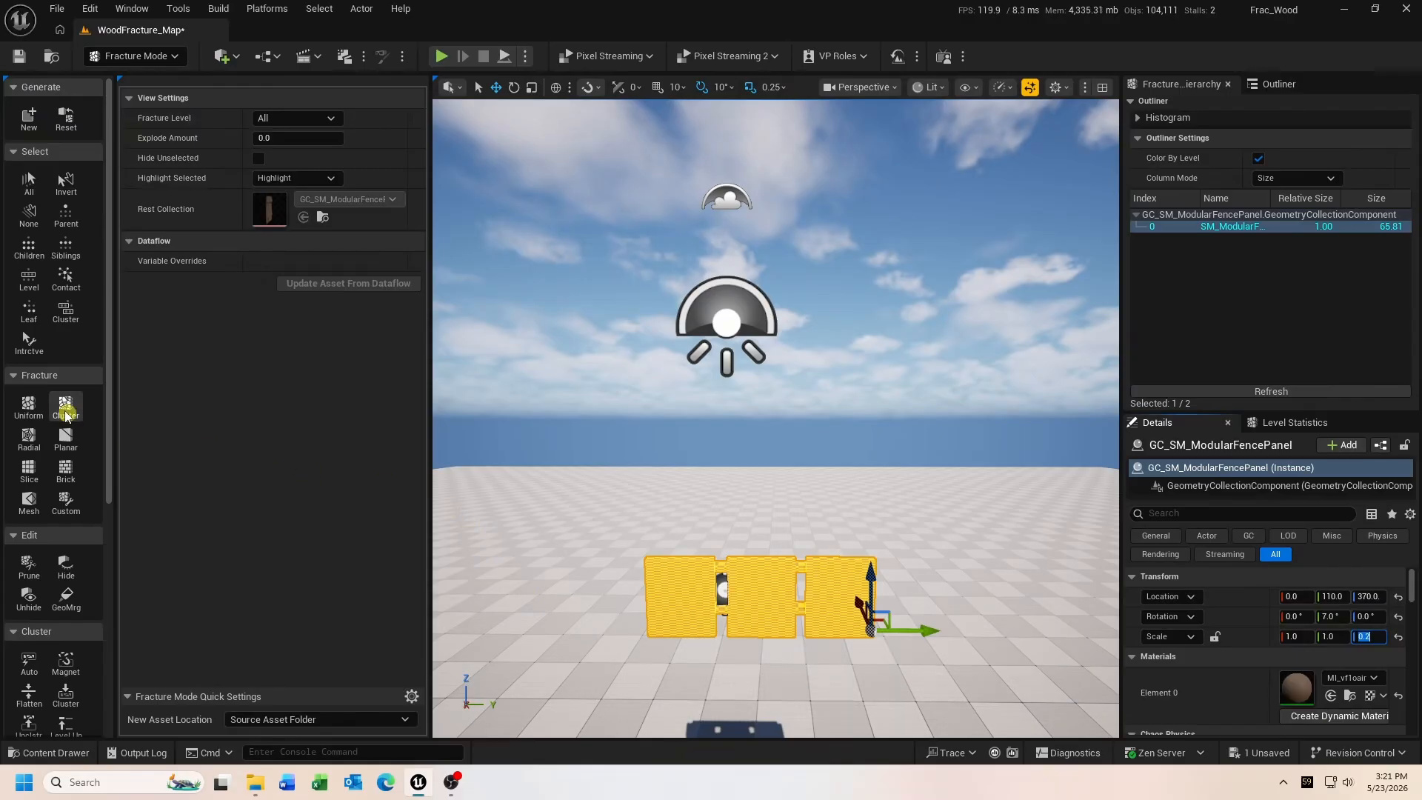
Step: Fracture the squashed panel with a Uniform Voronoi fracture of 20 sites and random seed 1
click(28, 405)
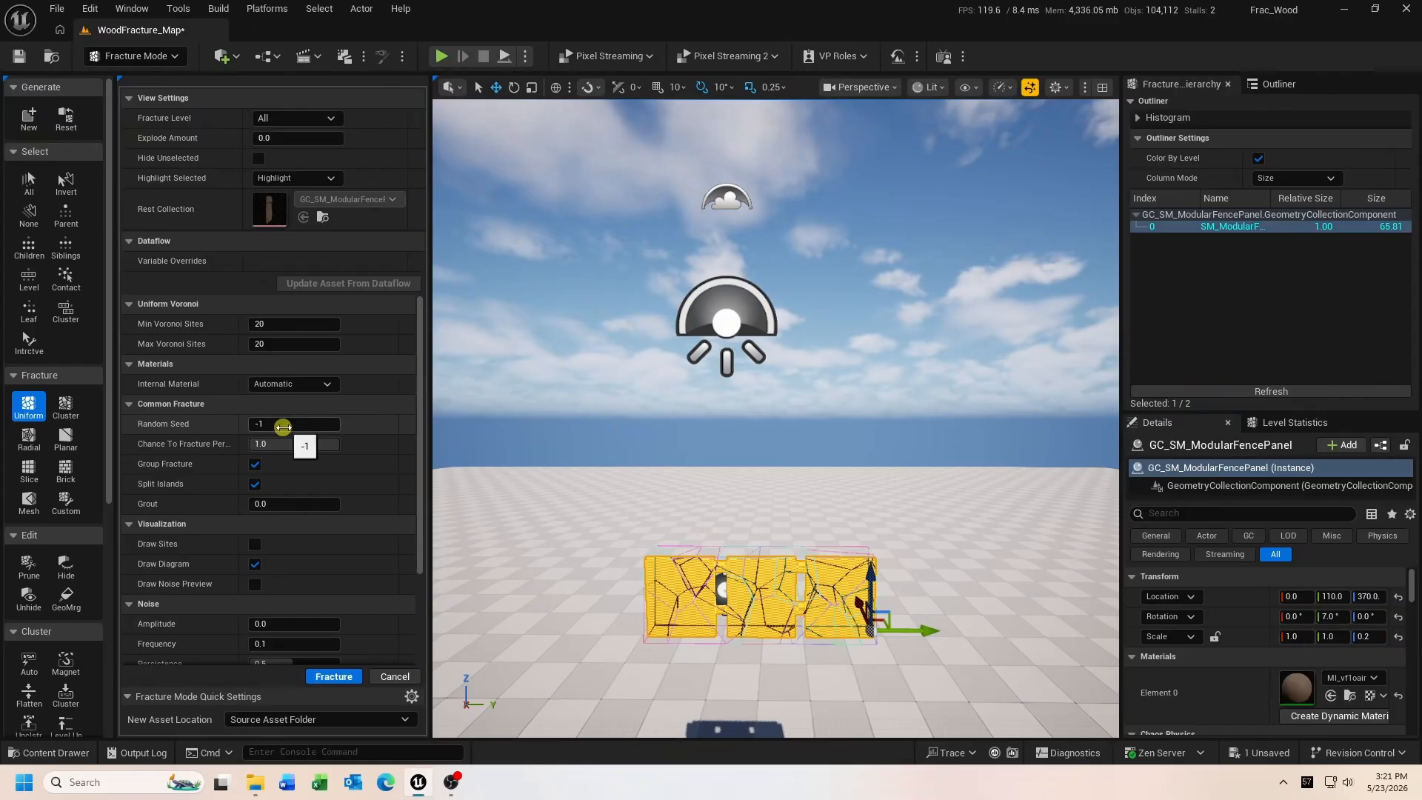
click(285, 427)
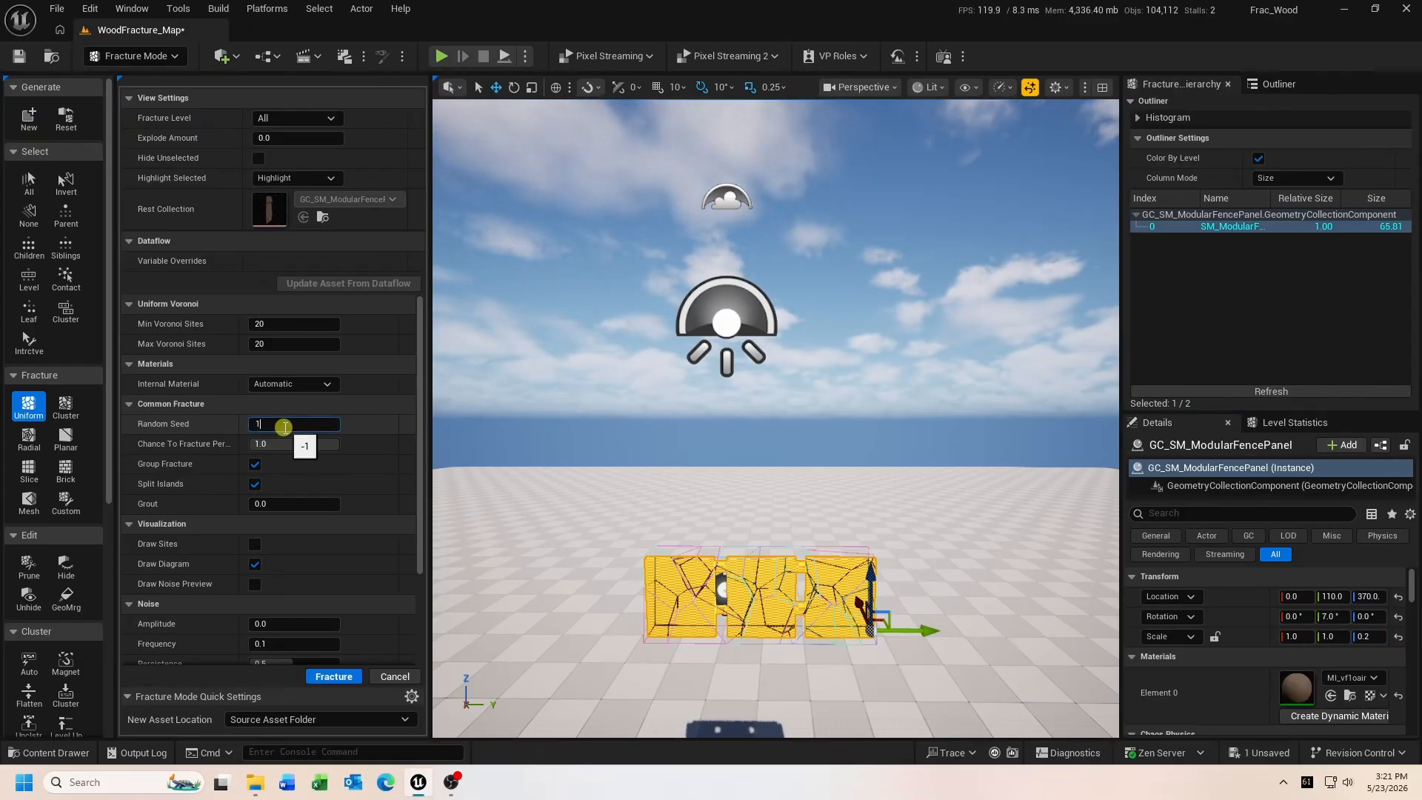
key(Return)
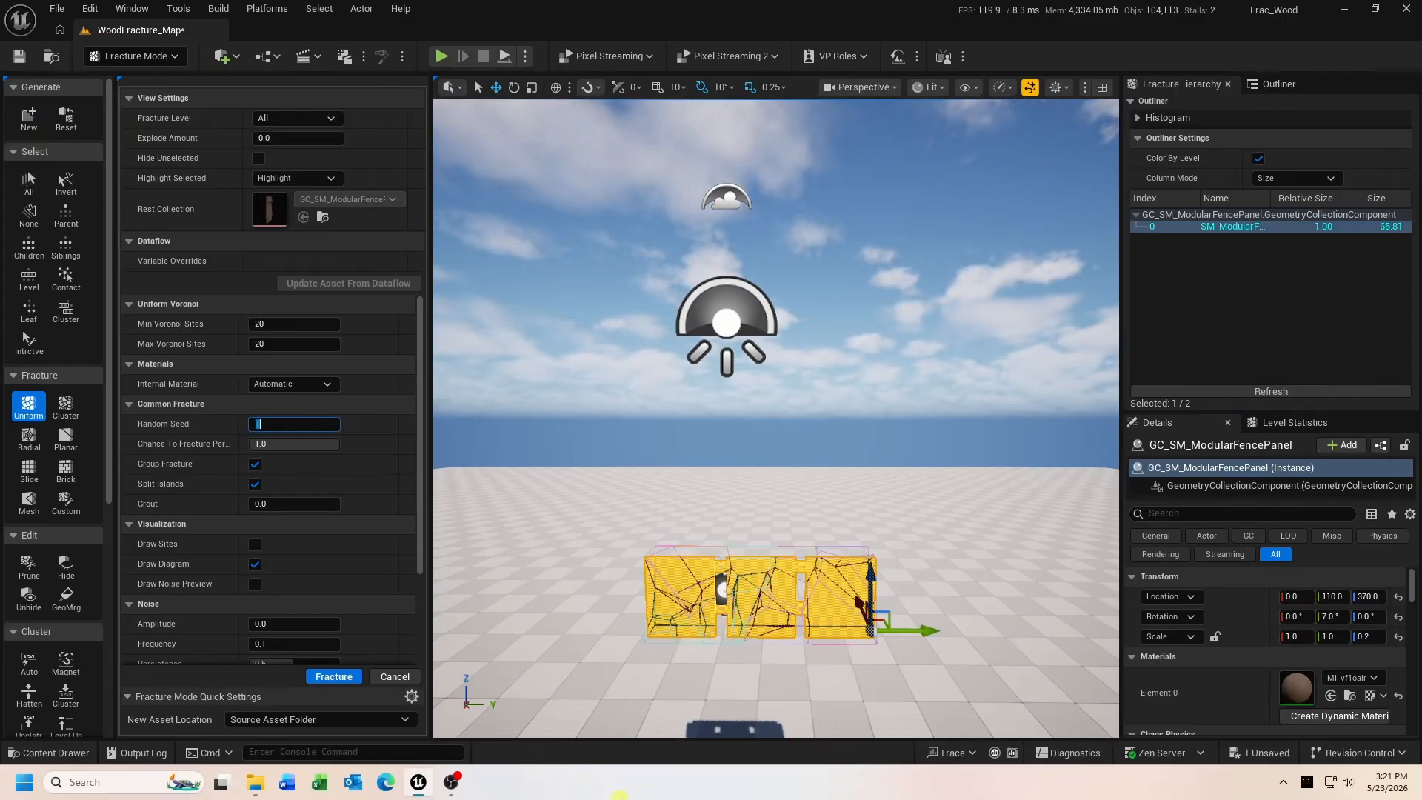
click(333, 677)
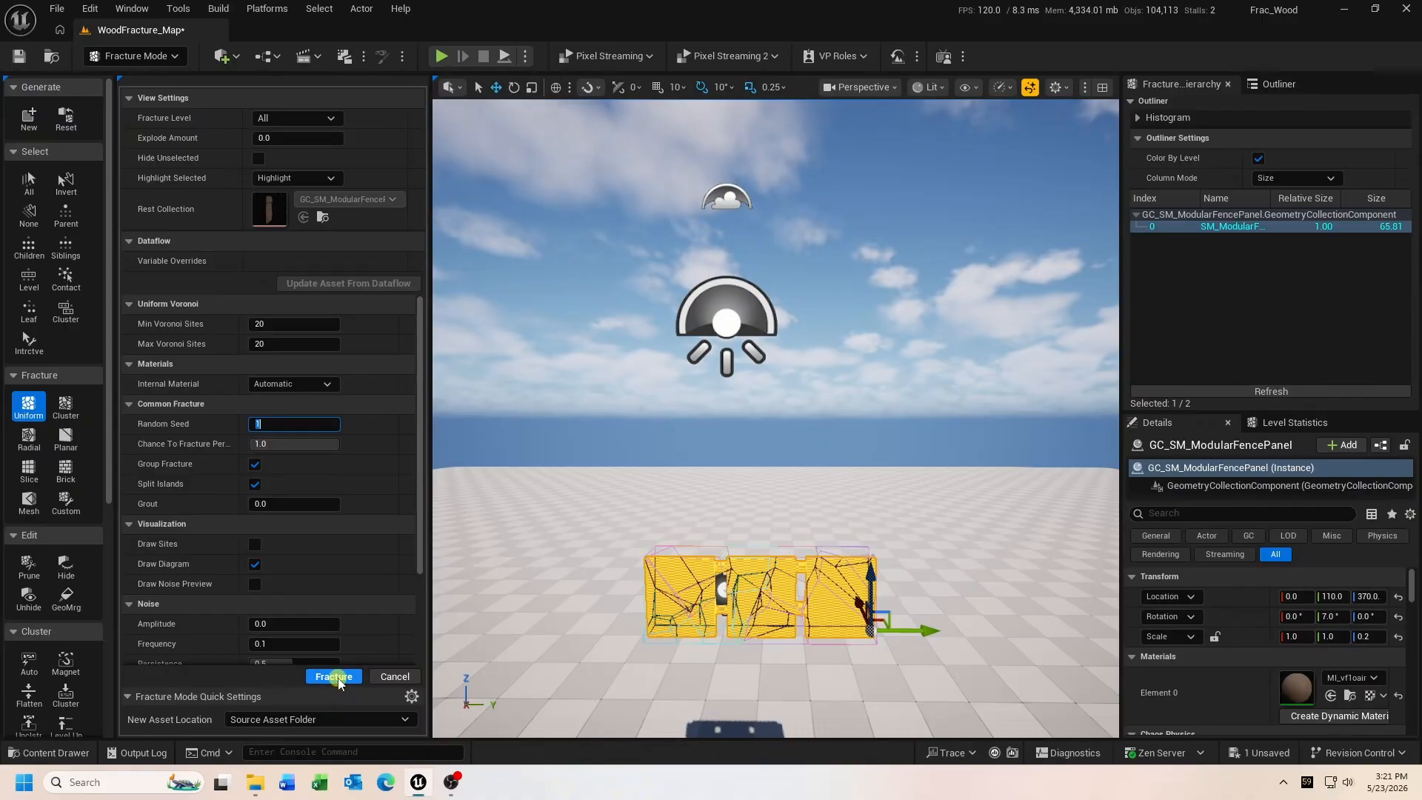
Step: Stretch the fractured fence panel back to full height by setting its Z scale to 1
click(1360, 637)
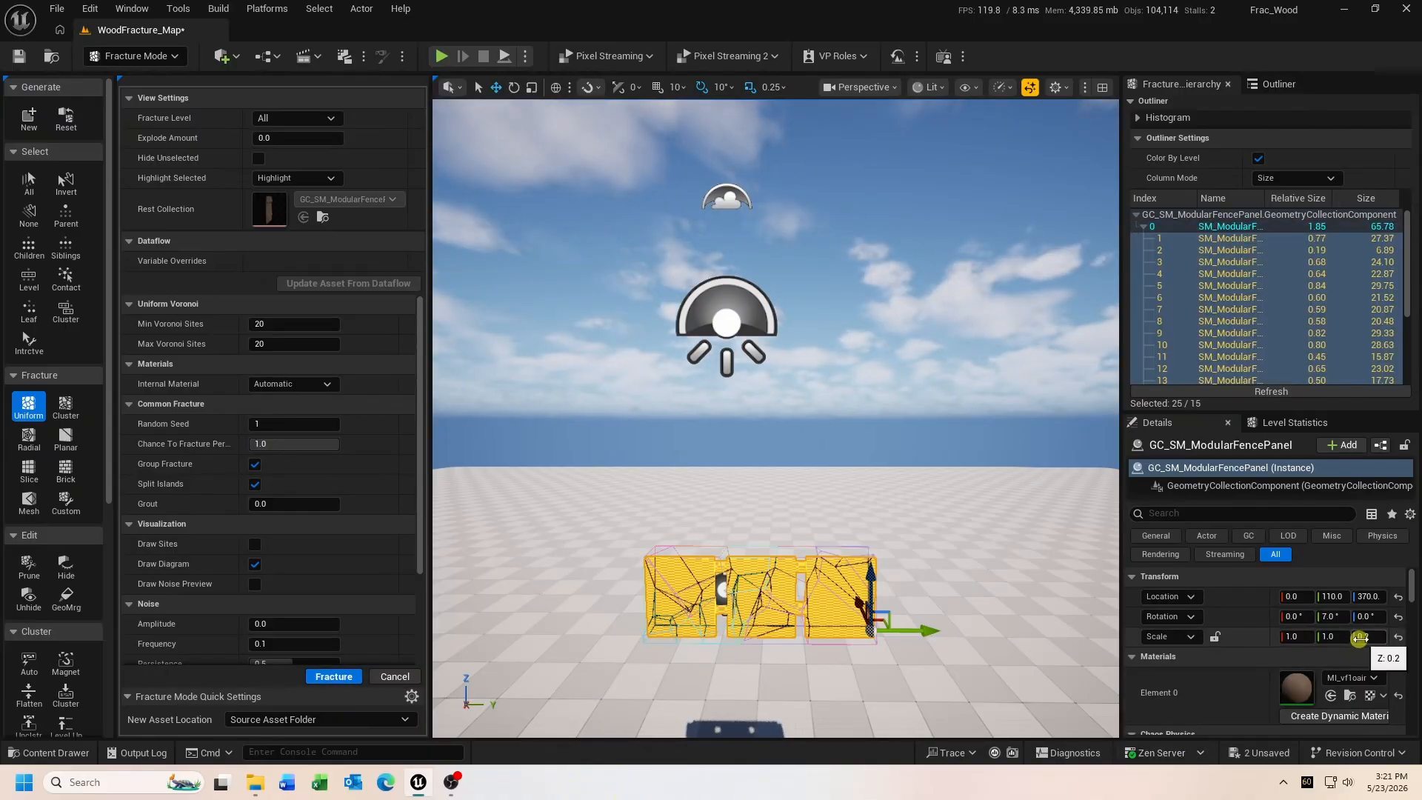
text(1)
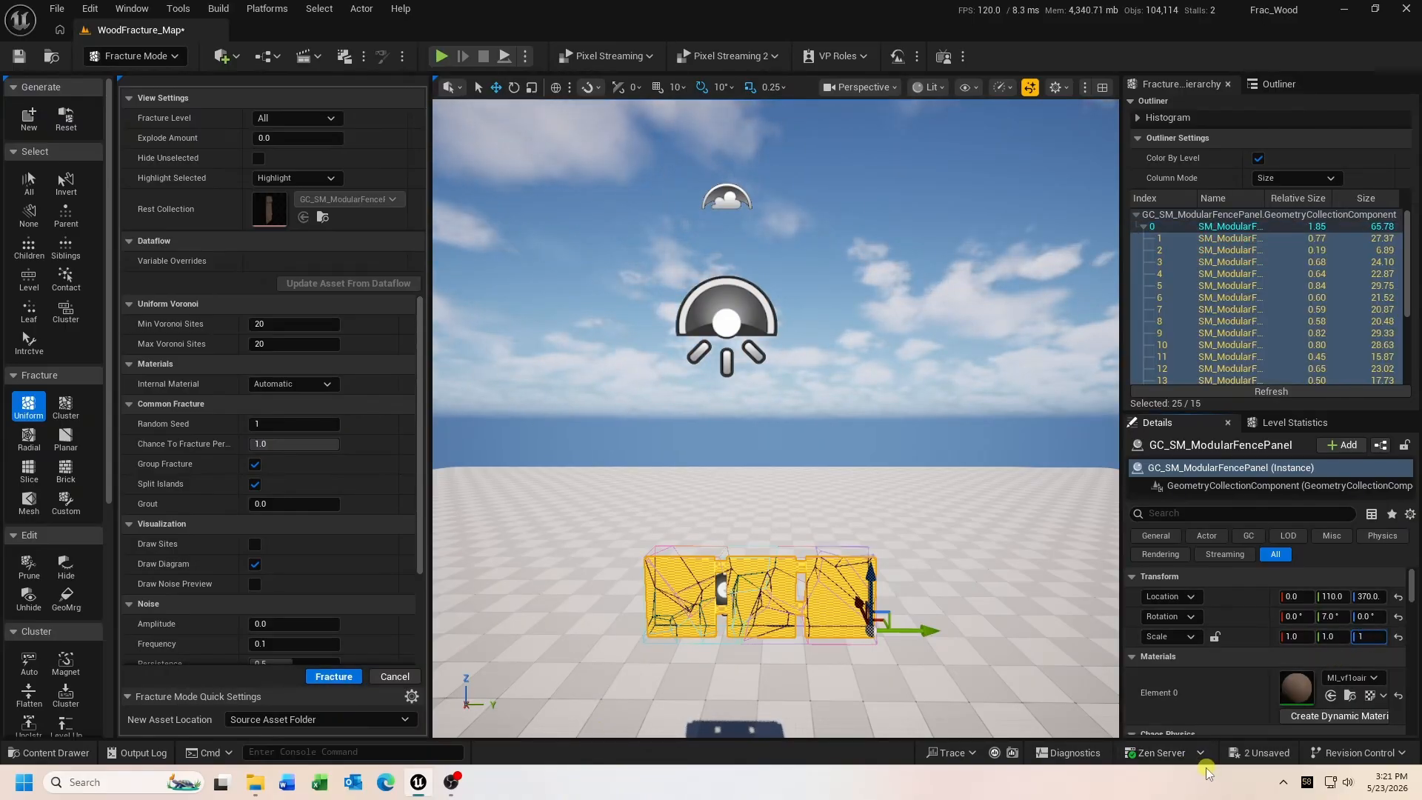
key(Return)
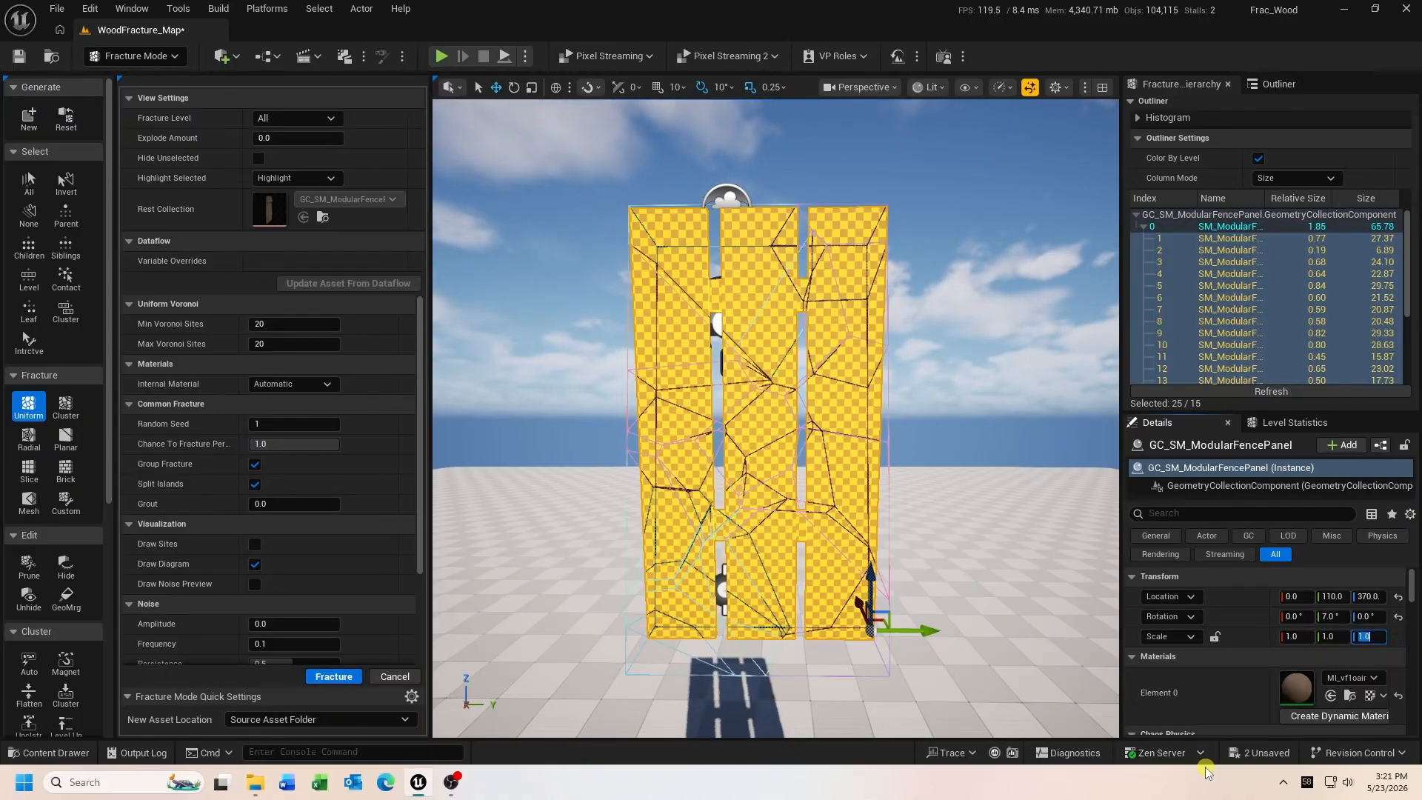
Step: Preview the fractured pieces with an explode amount of about 0.43, and return the explode amount to 0
click(267, 135)
drag(267, 137, 445, 142)
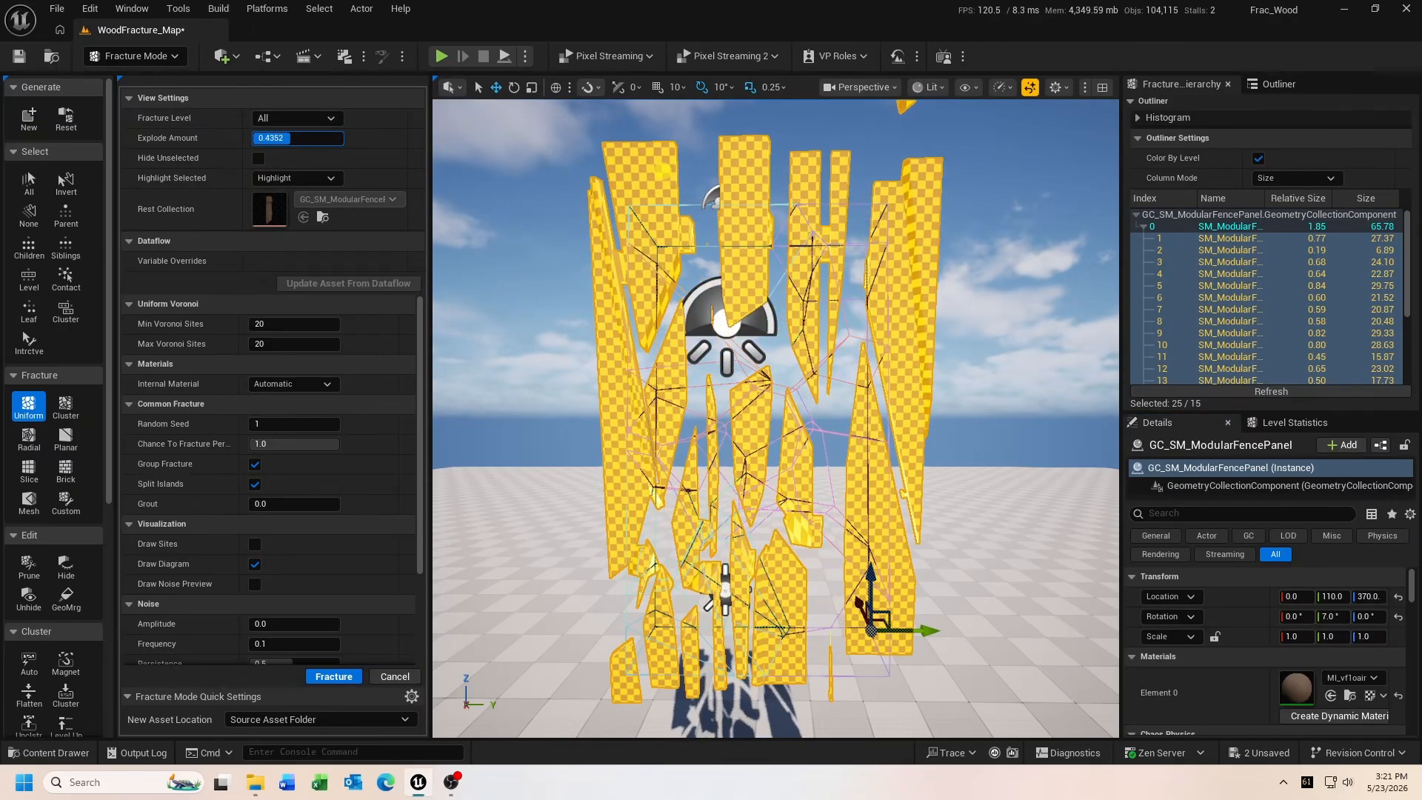
drag(665, 172, 658, 172)
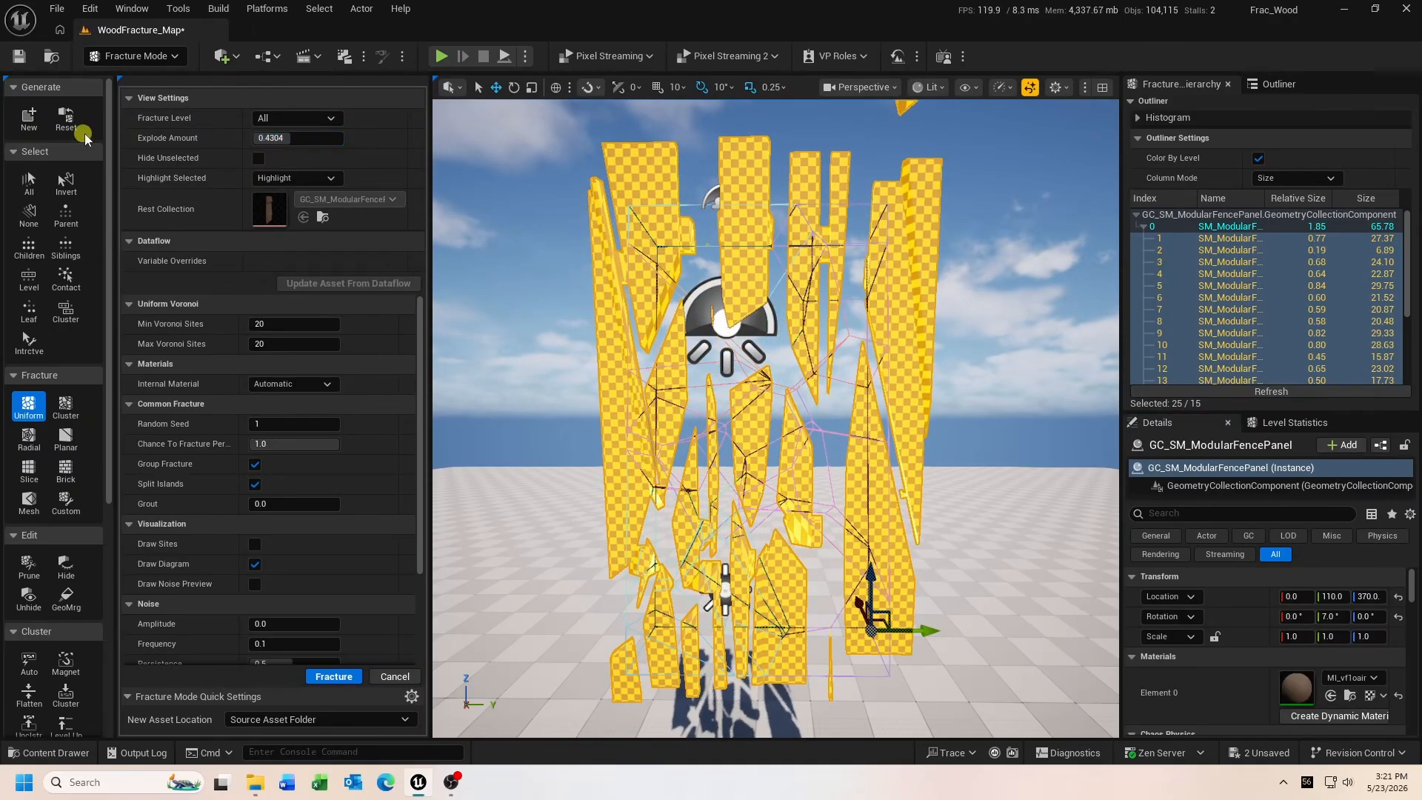
click(297, 138)
text(0)
key(Return)
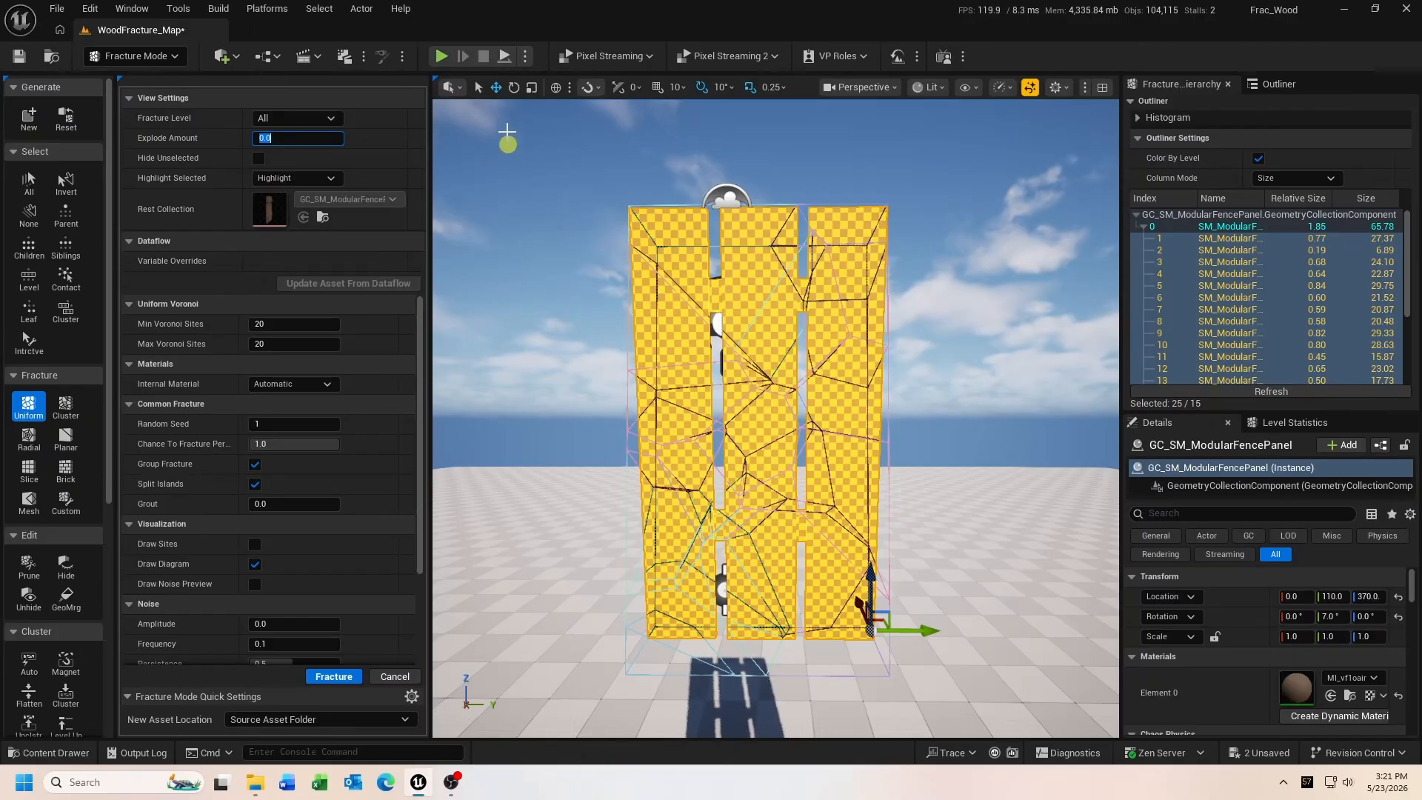
Step: Deselect the panel, simulate the level to examine how it falls and shatters, and stop the simulation
click(480, 93)
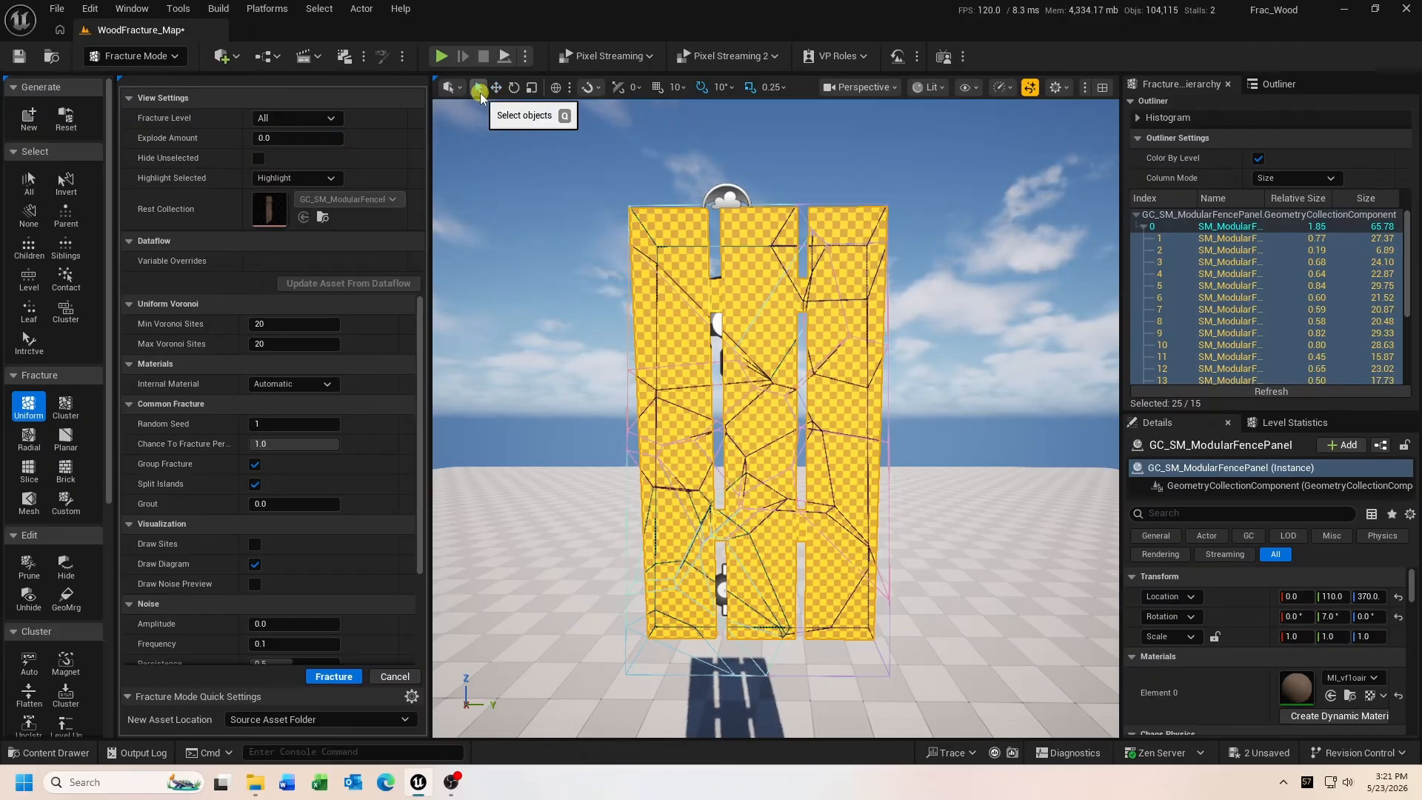
key(1)
key(Escape)
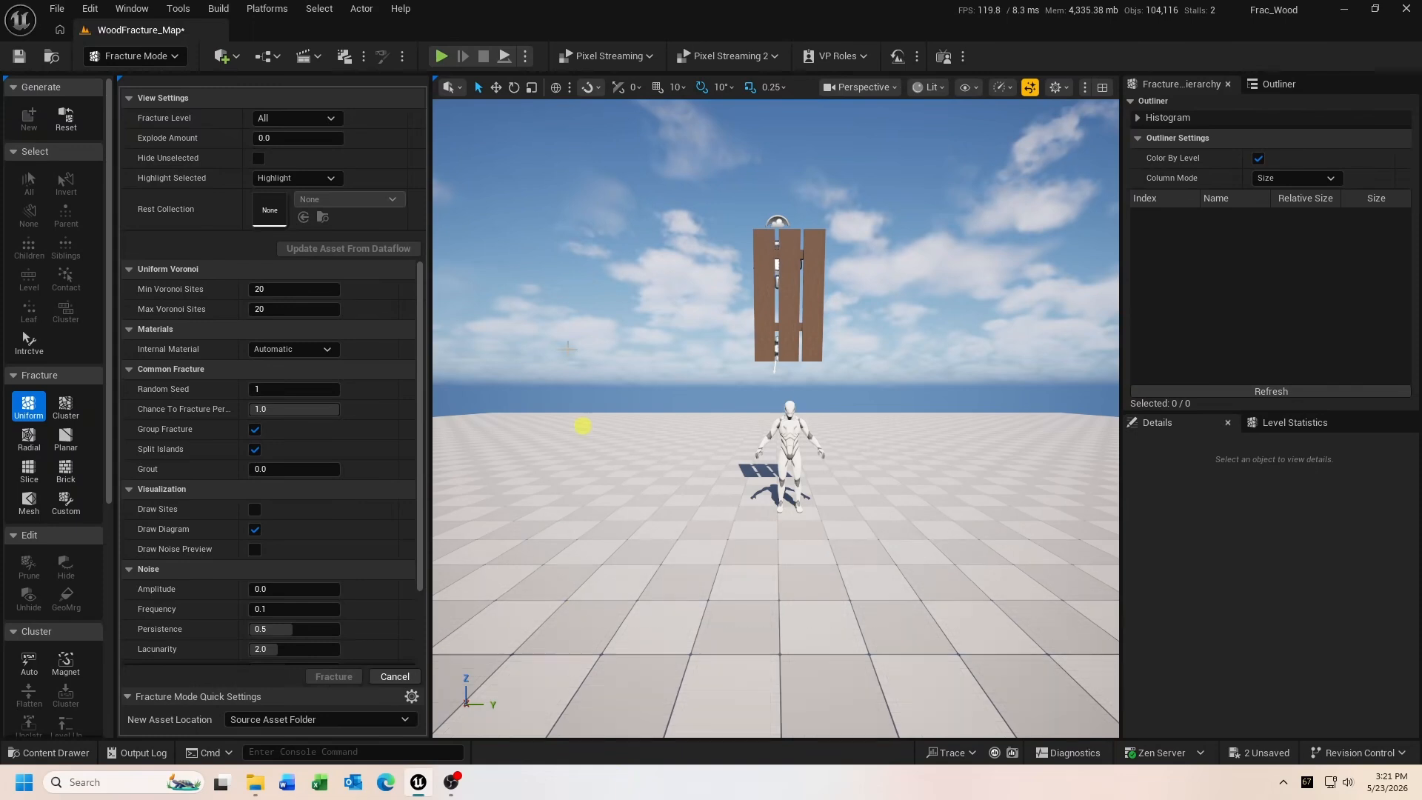
click(502, 57)
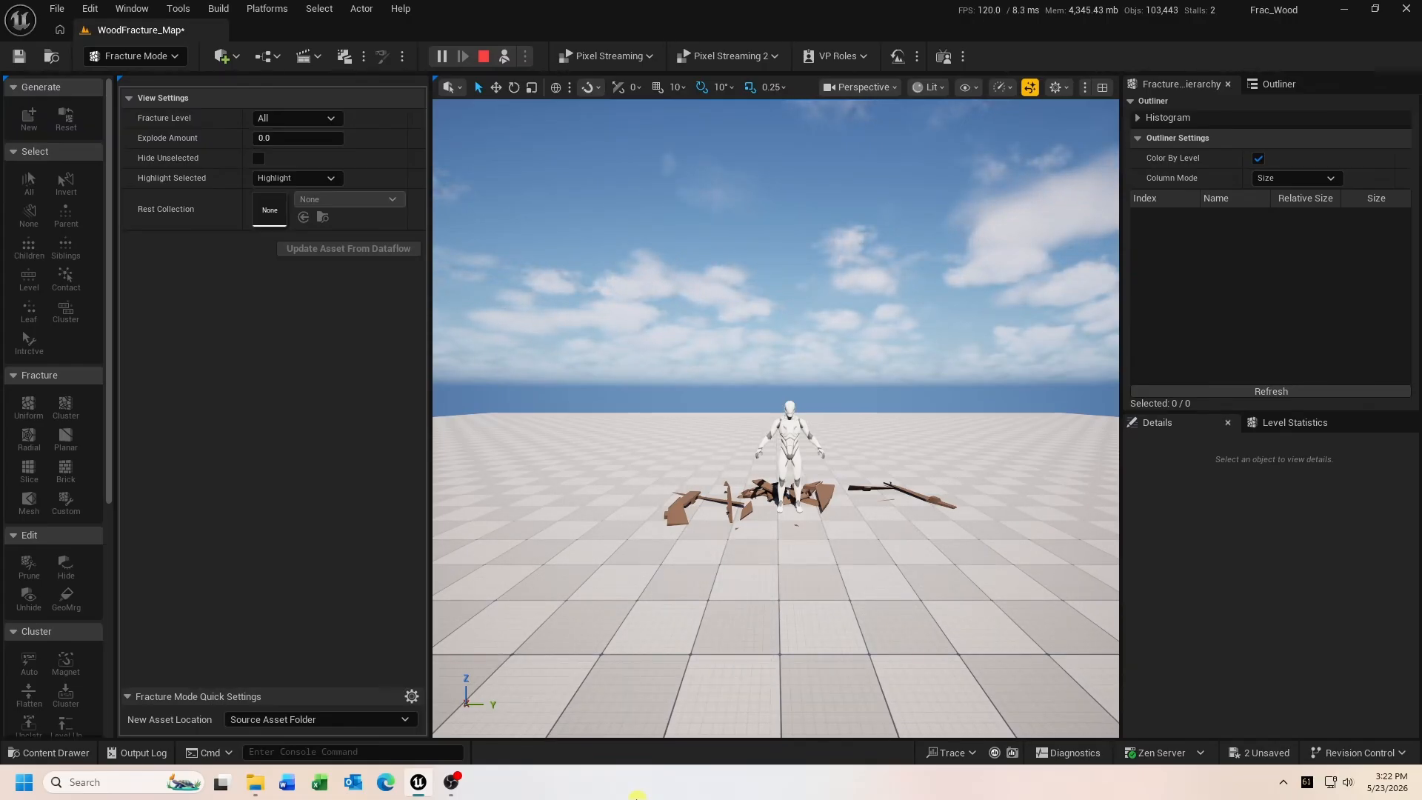
click(485, 61)
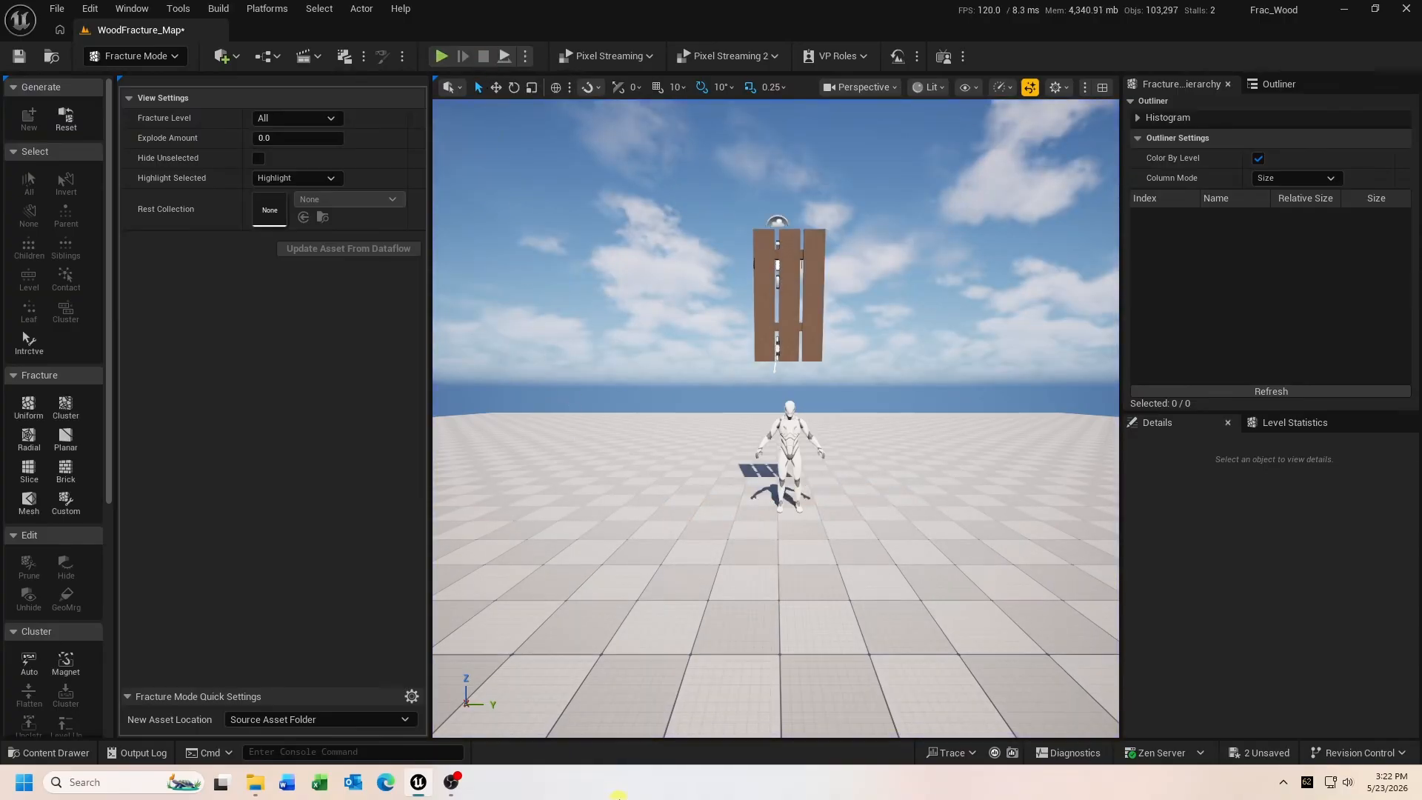
Step: Reset the fence panel's geometry collection to its unfractured state, with its materials reset as well
key(1)
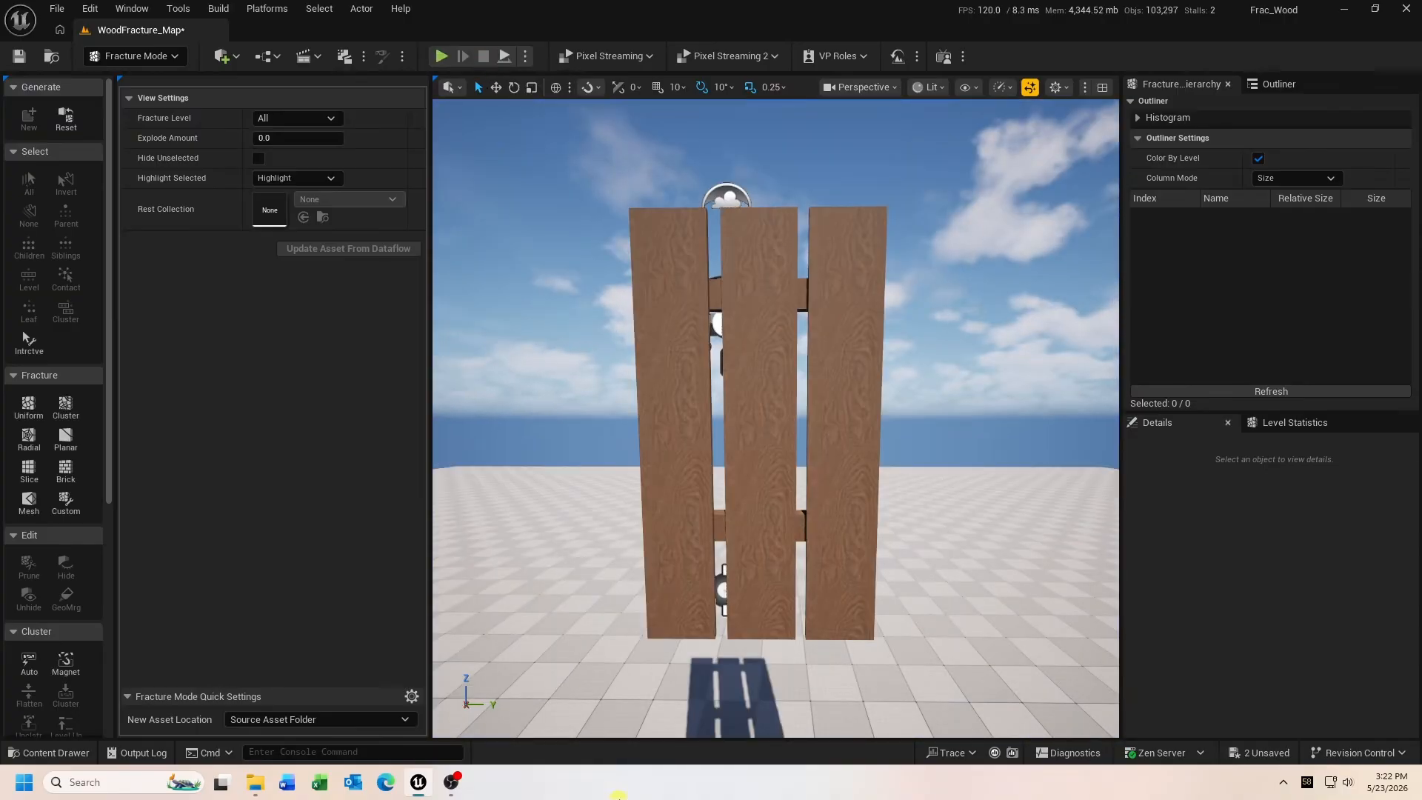
click(770, 469)
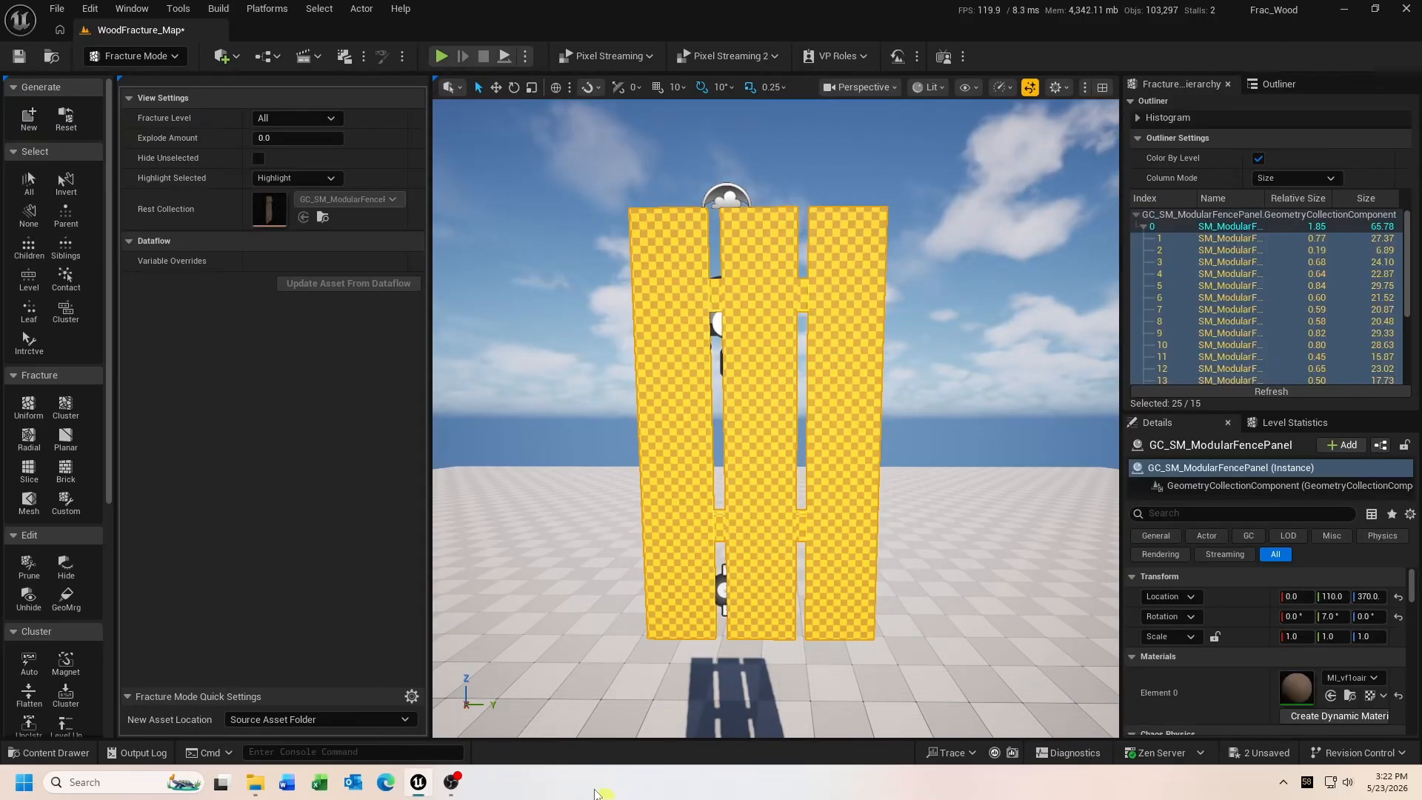
click(74, 130)
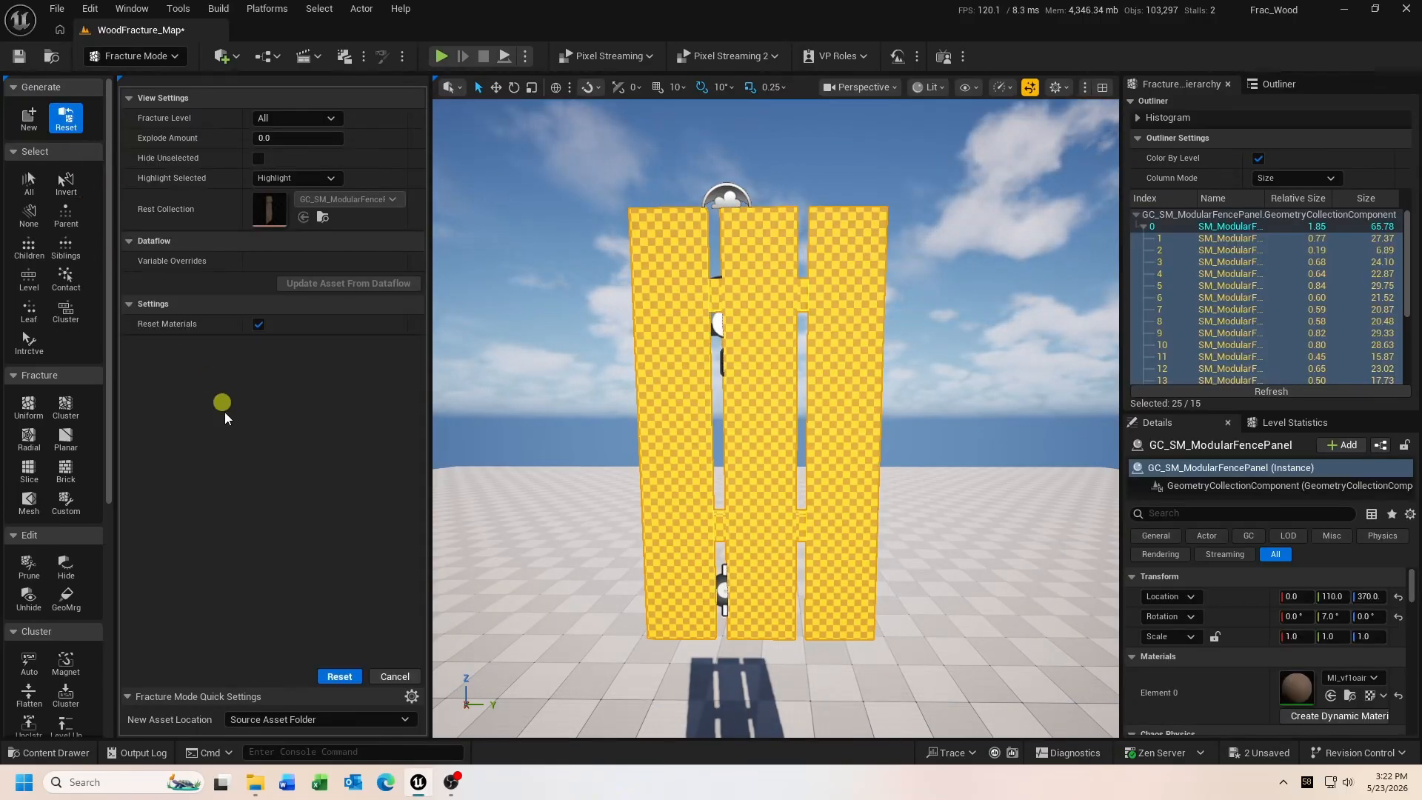
click(342, 676)
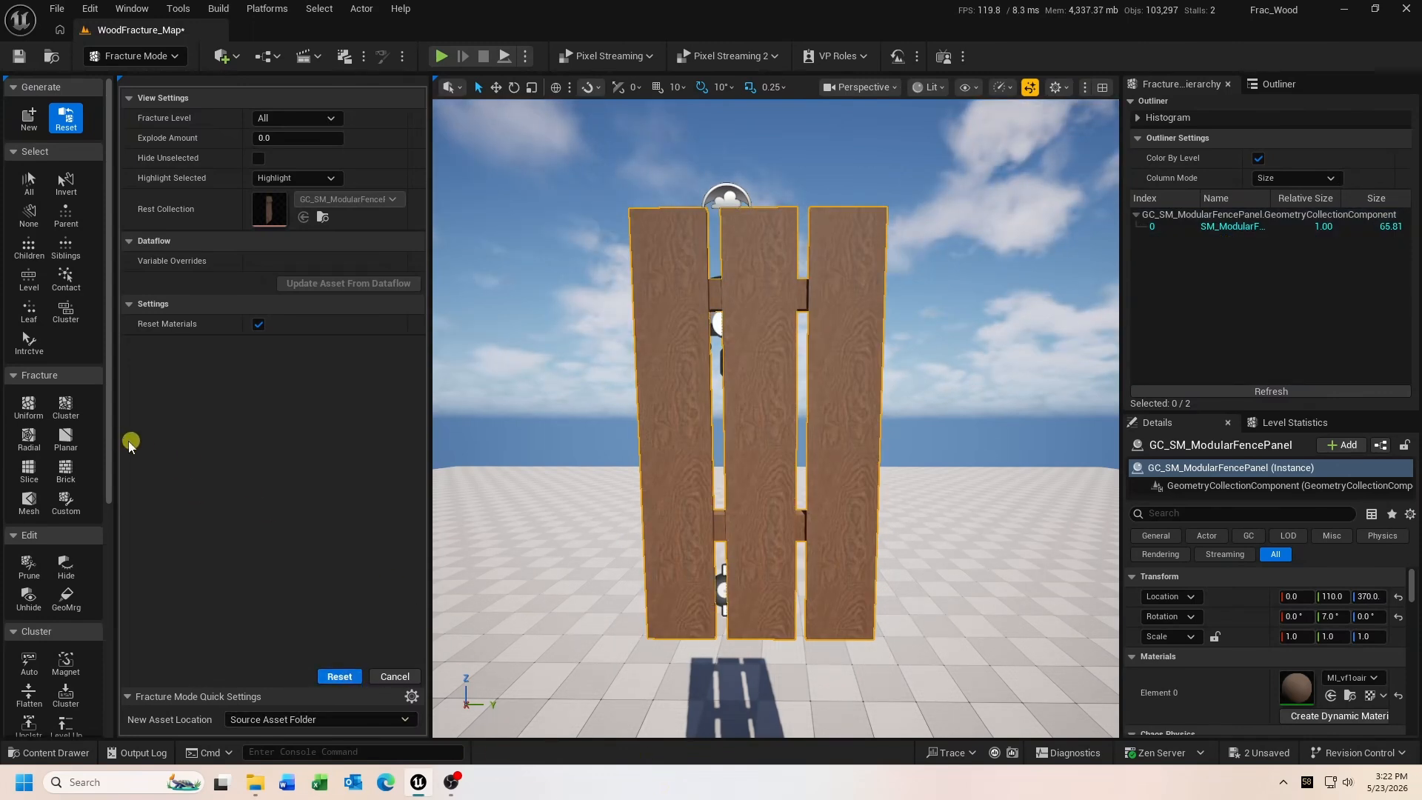
Step: Set up a Planar fracture on the panel's root piece and raise the cutting plane slightly above the panel's middle
click(66, 437)
click(259, 520)
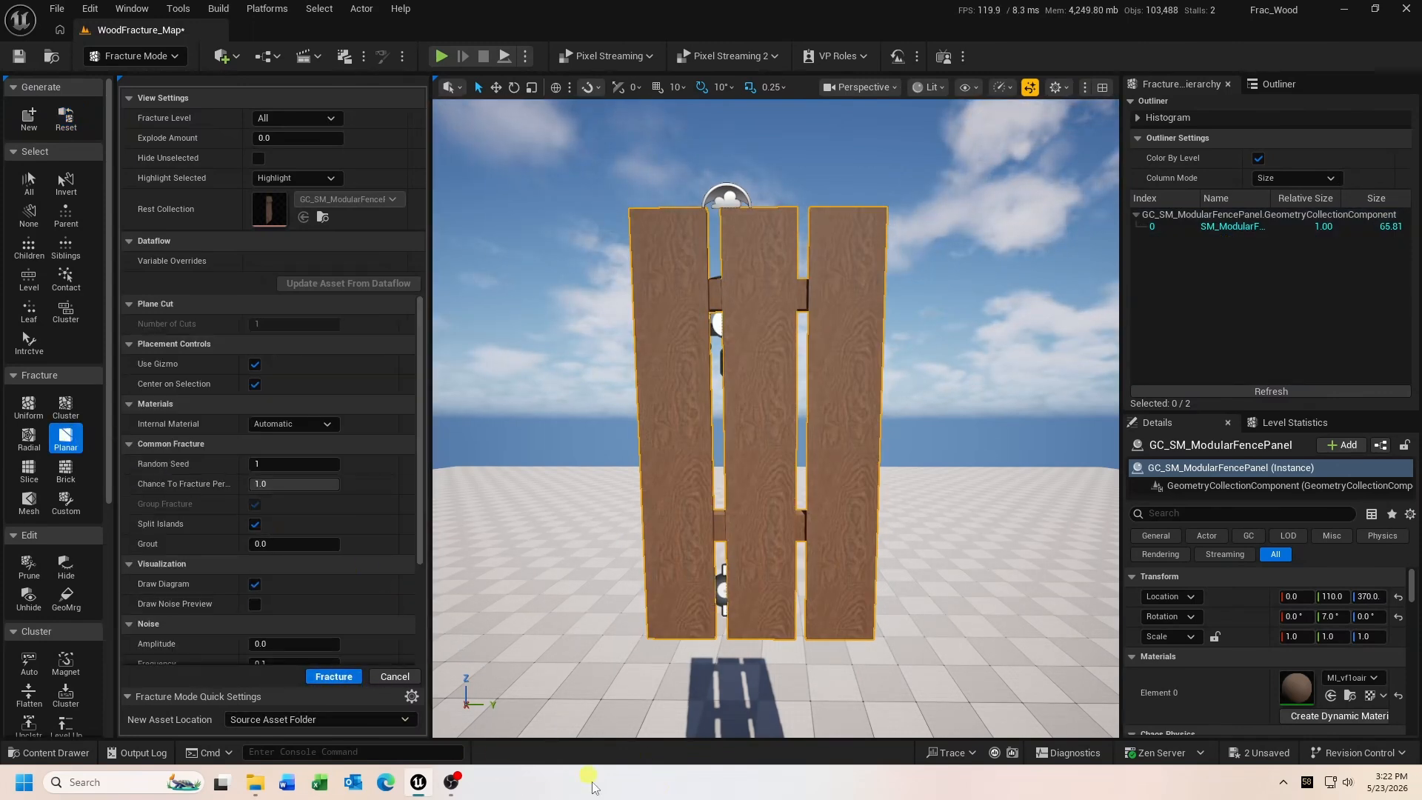
click(1194, 225)
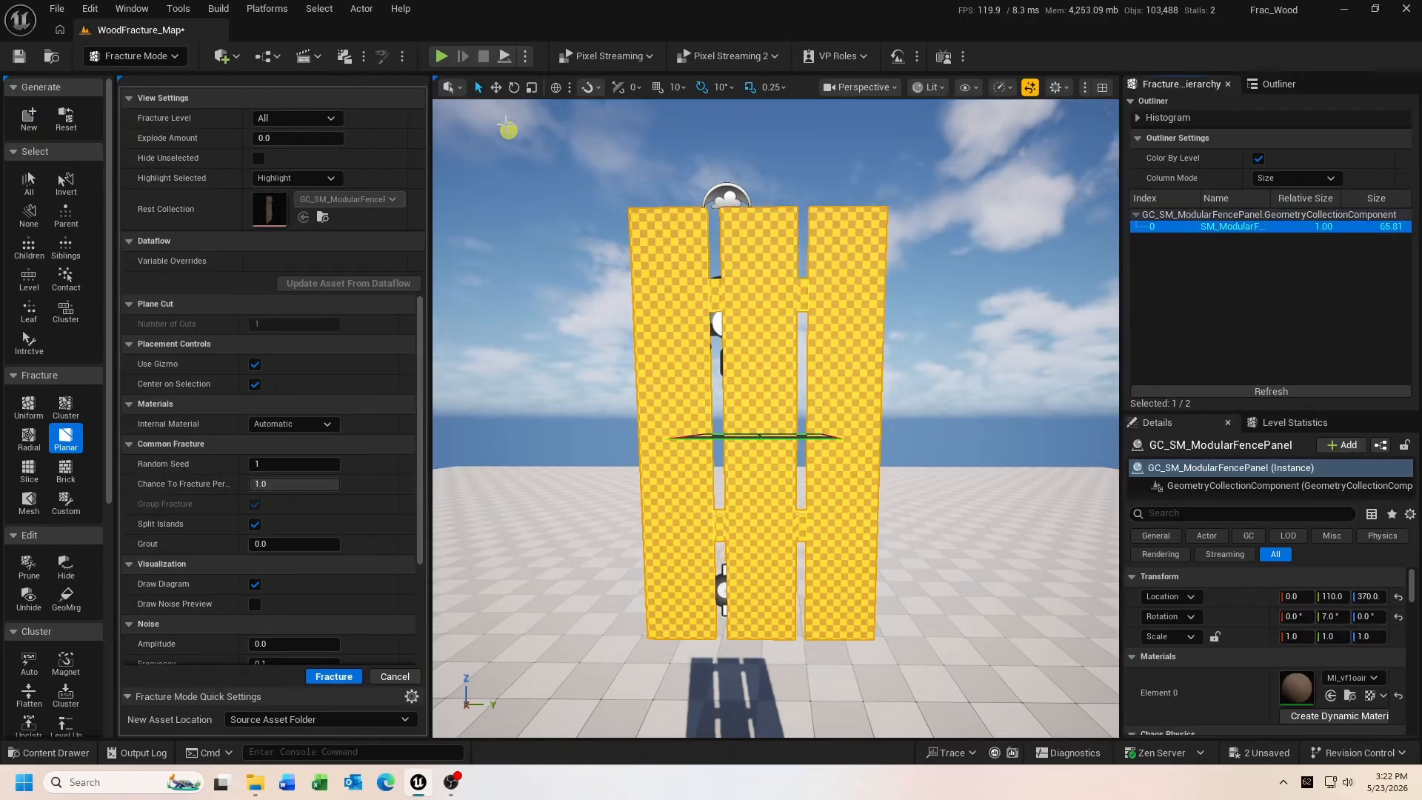
click(497, 87)
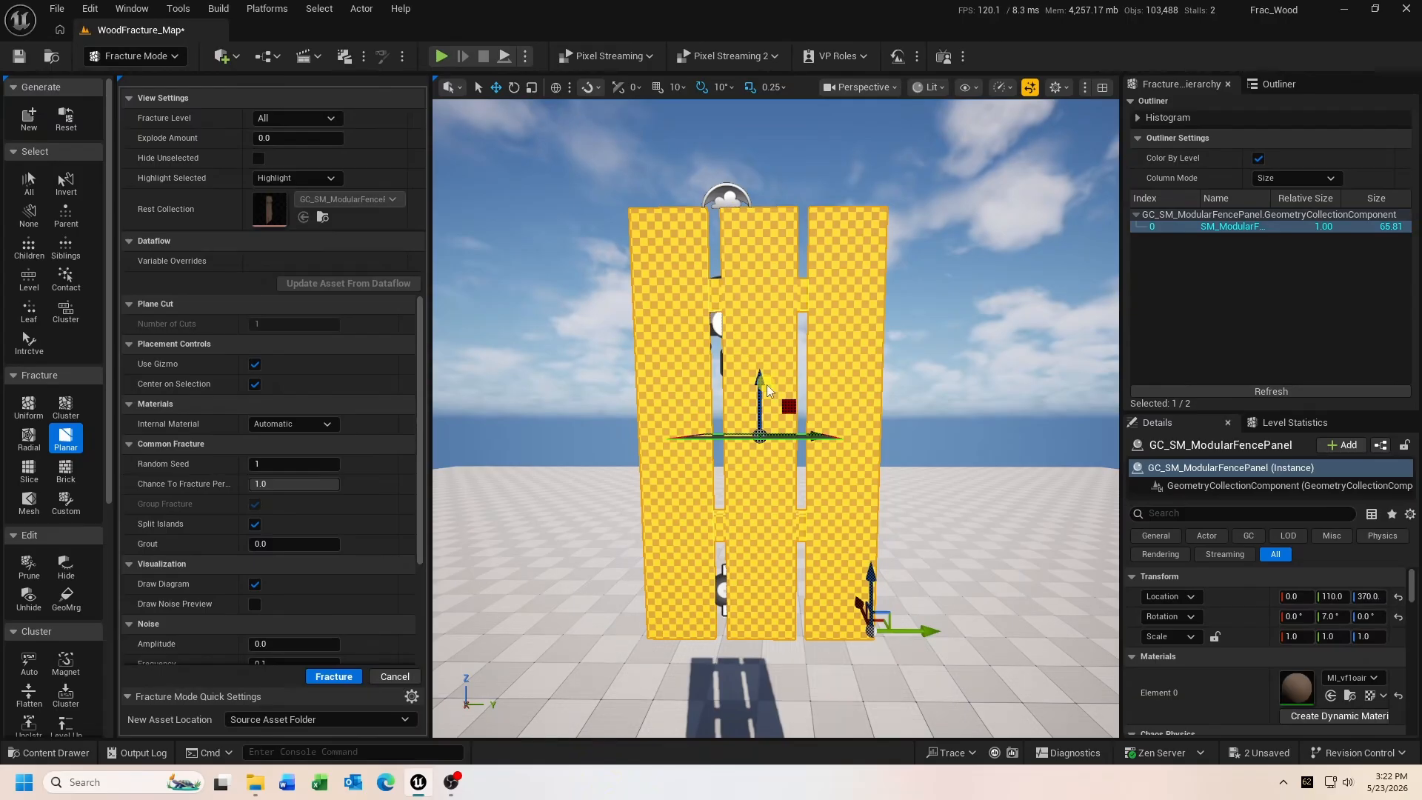
drag(761, 384, 760, 361)
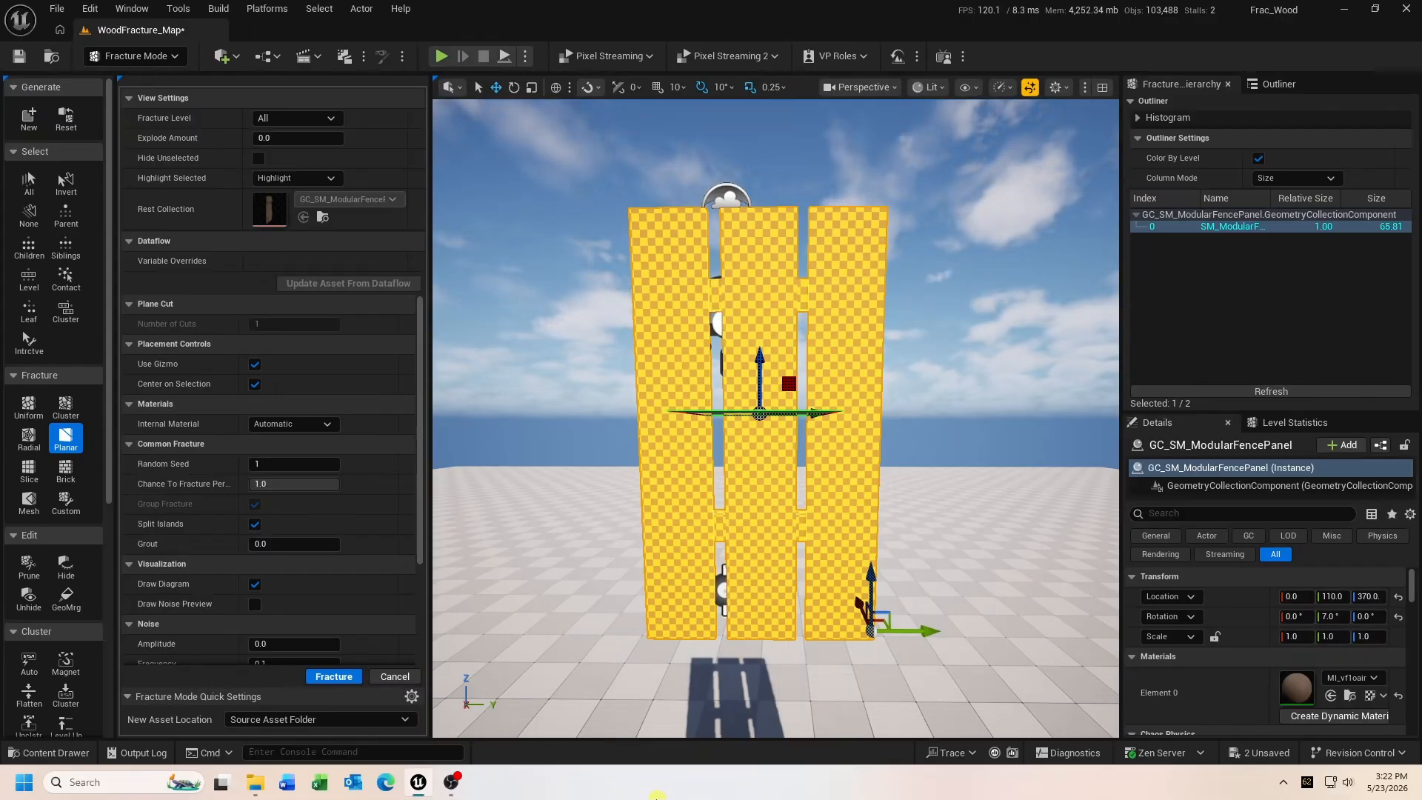
Step: Set the planar cut's noise amplitude to 50
scroll(337, 546, down, 4)
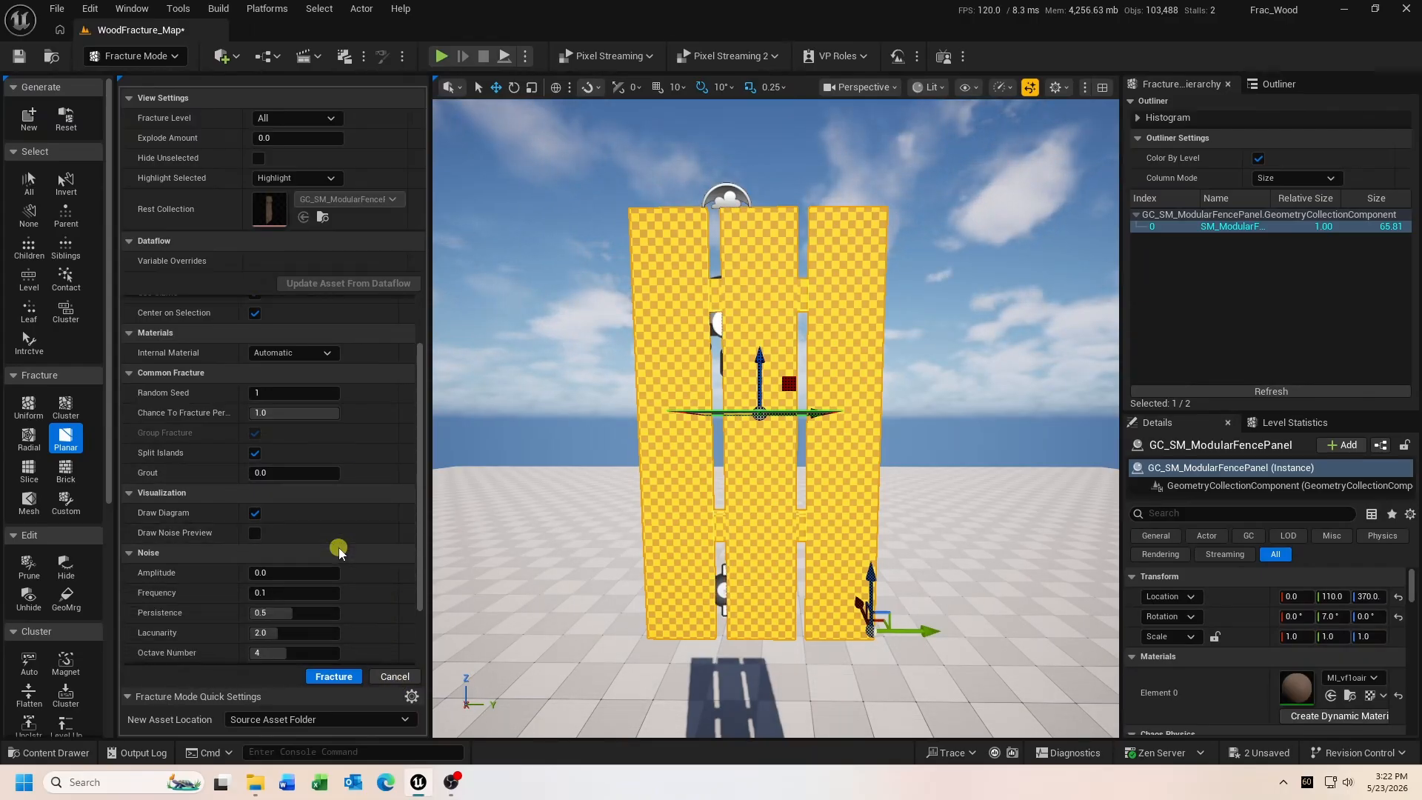
click(317, 508)
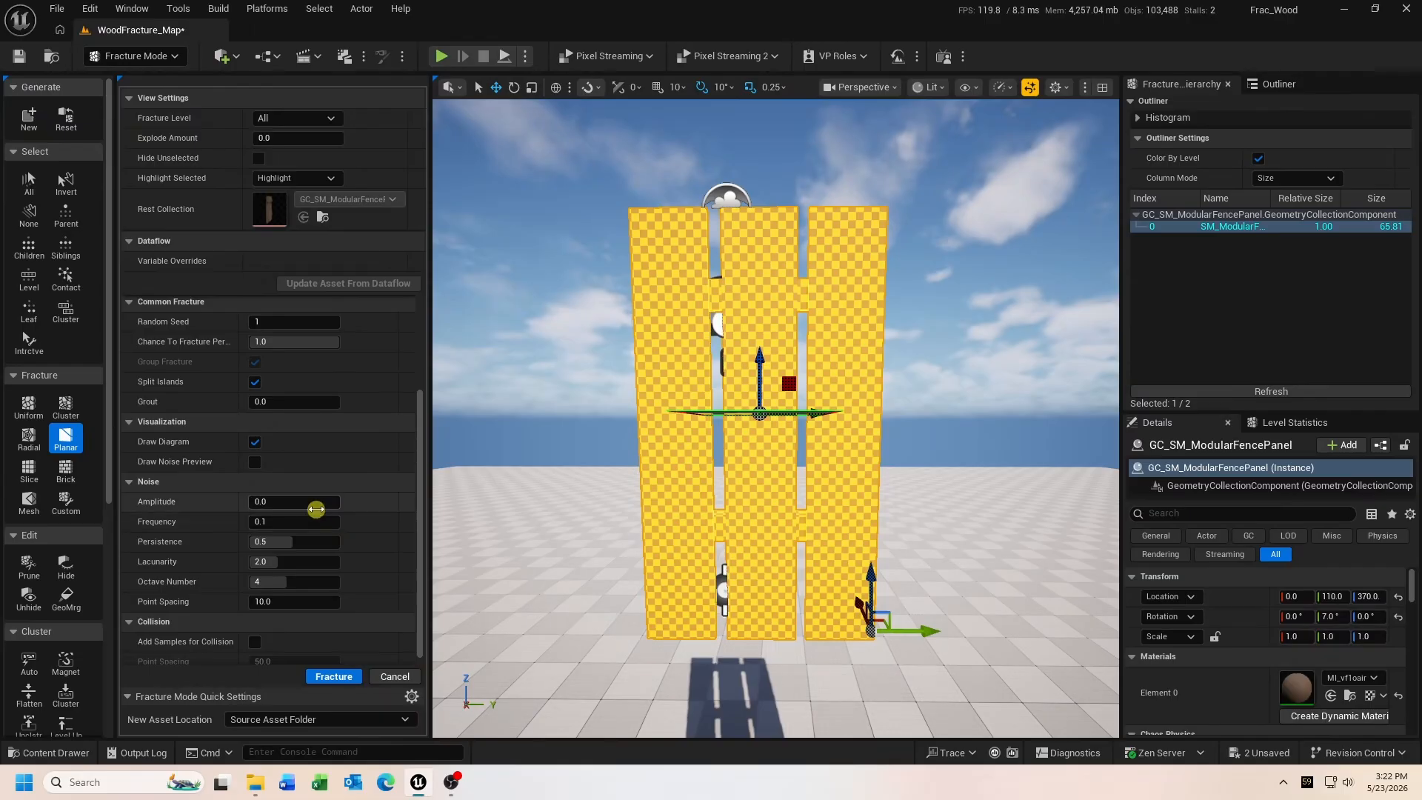
text(5)
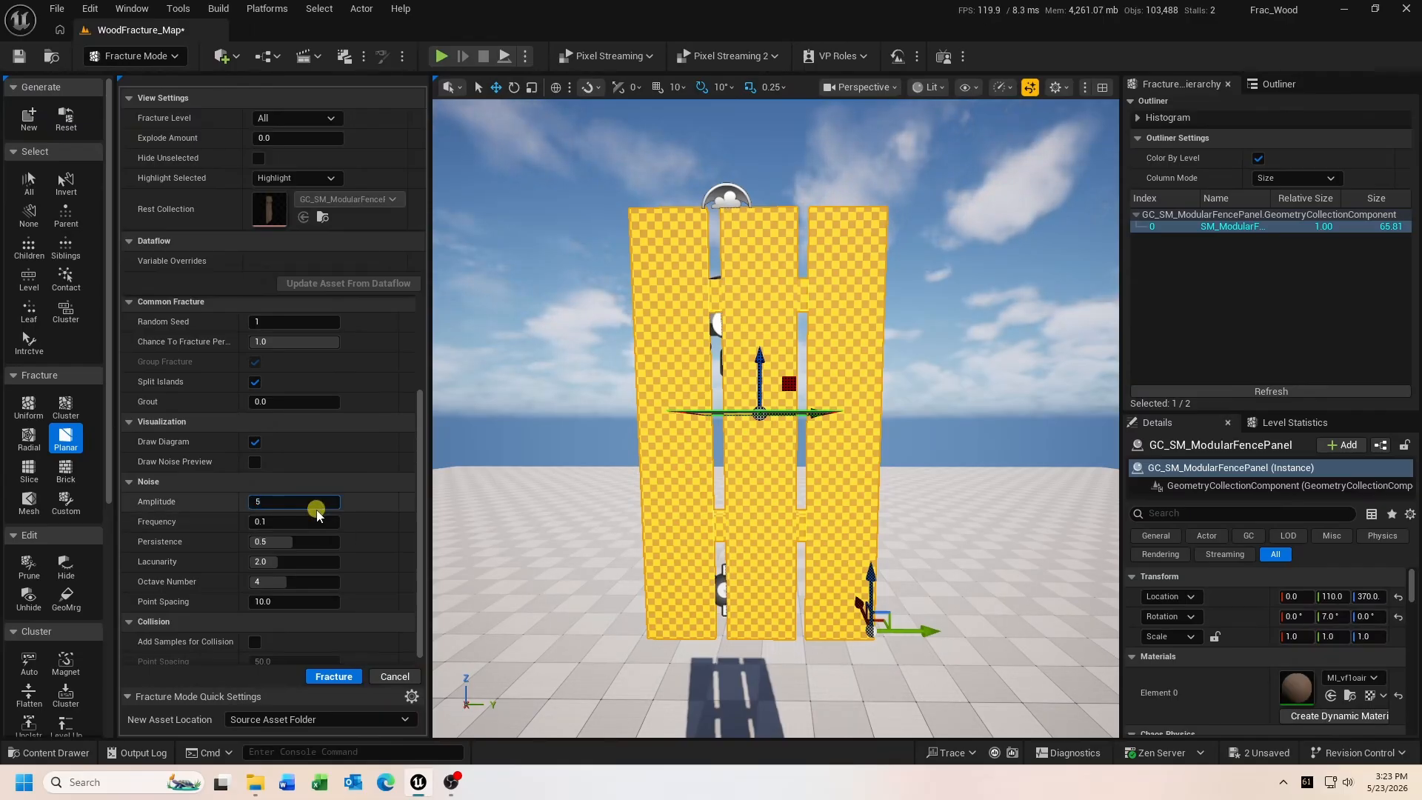
text(0)
key(Return)
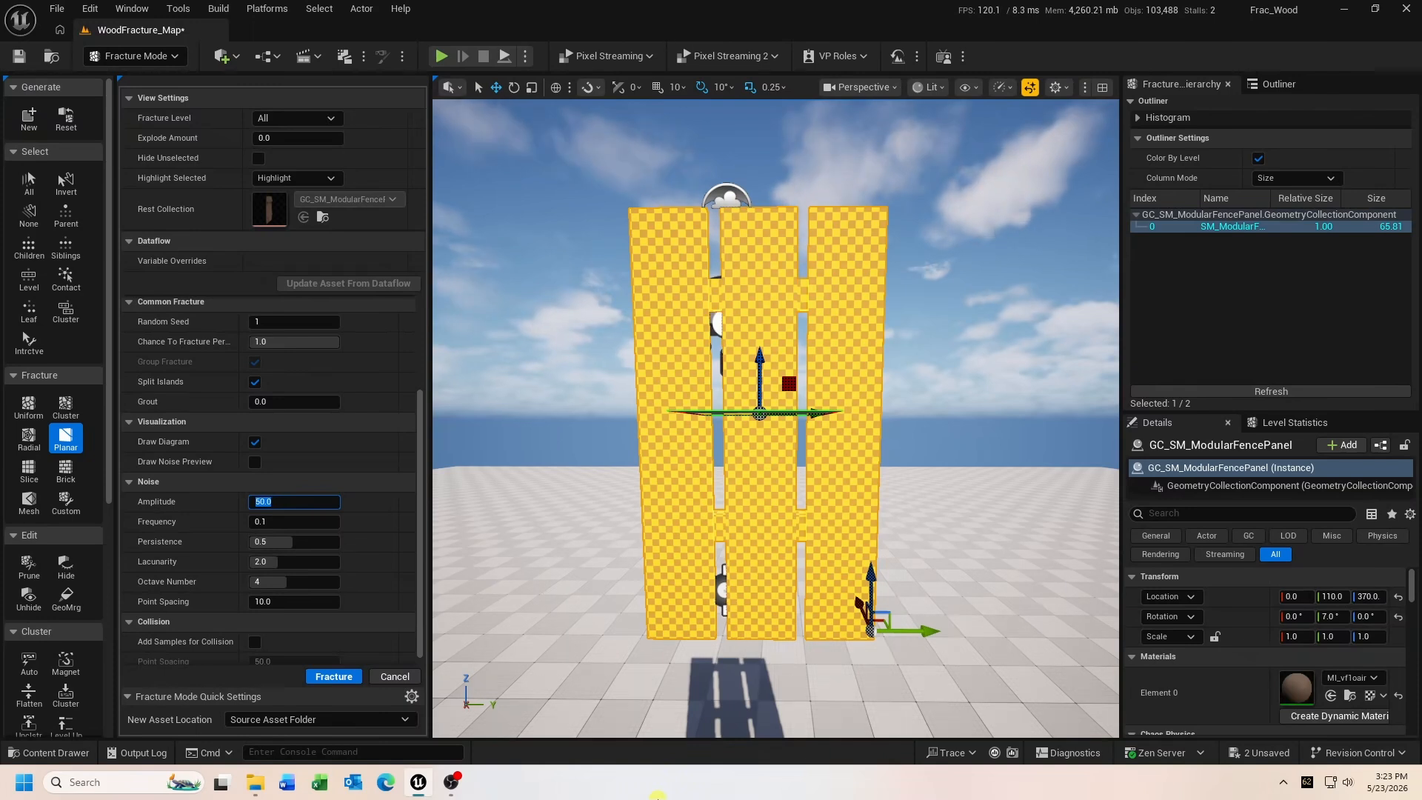
Step: Set the planar cut's noise frequency to 0.3 and its noise point spacing to 2
click(312, 523)
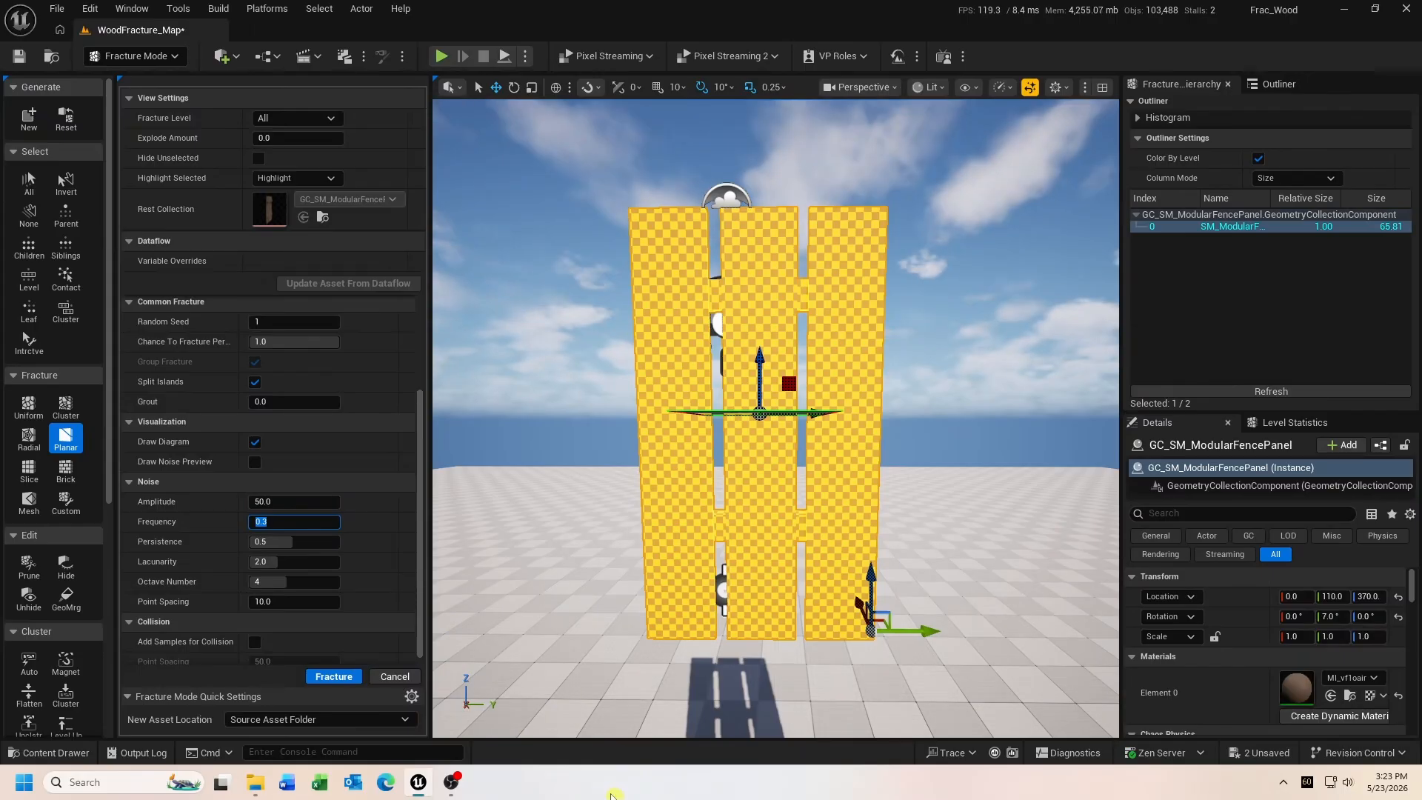
click(316, 602)
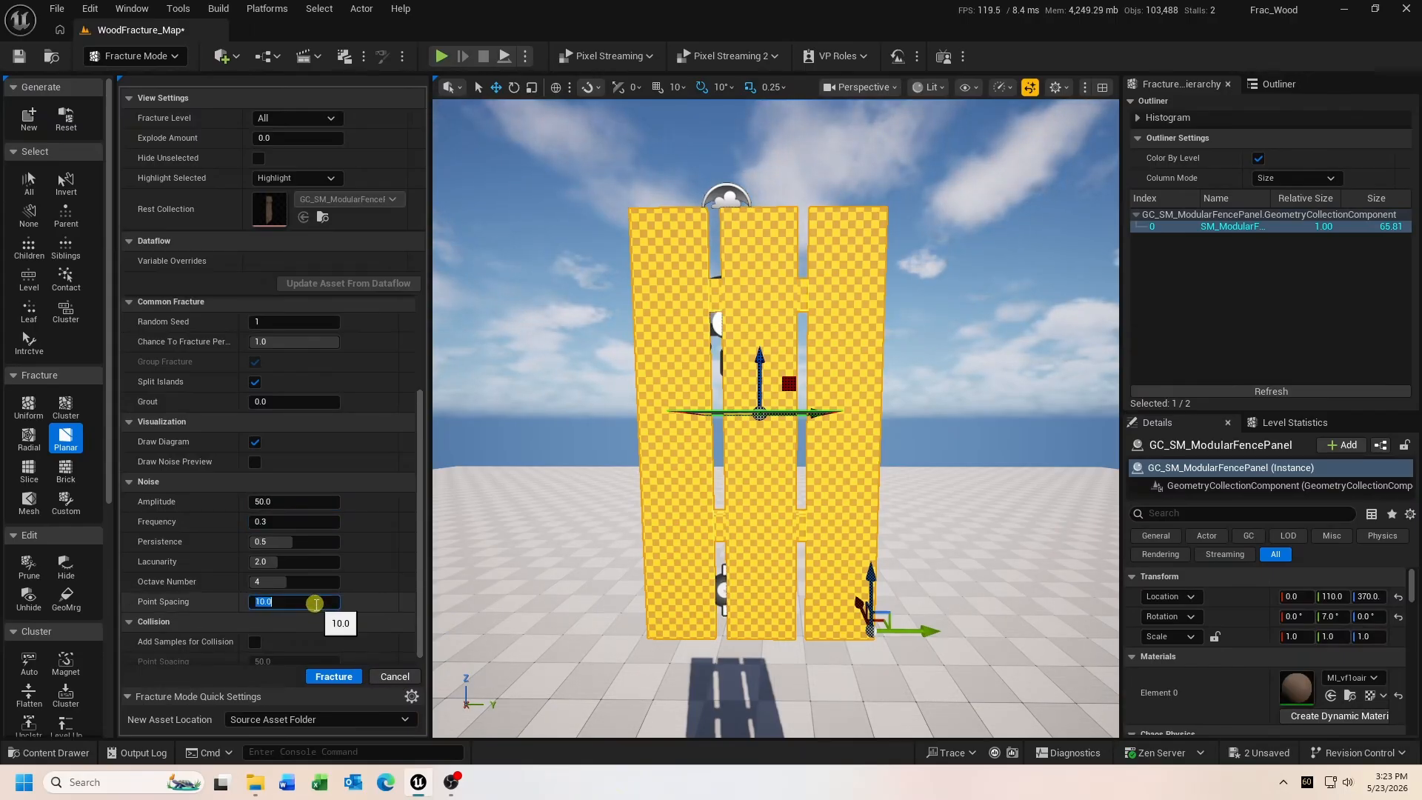
text(2)
key(Return)
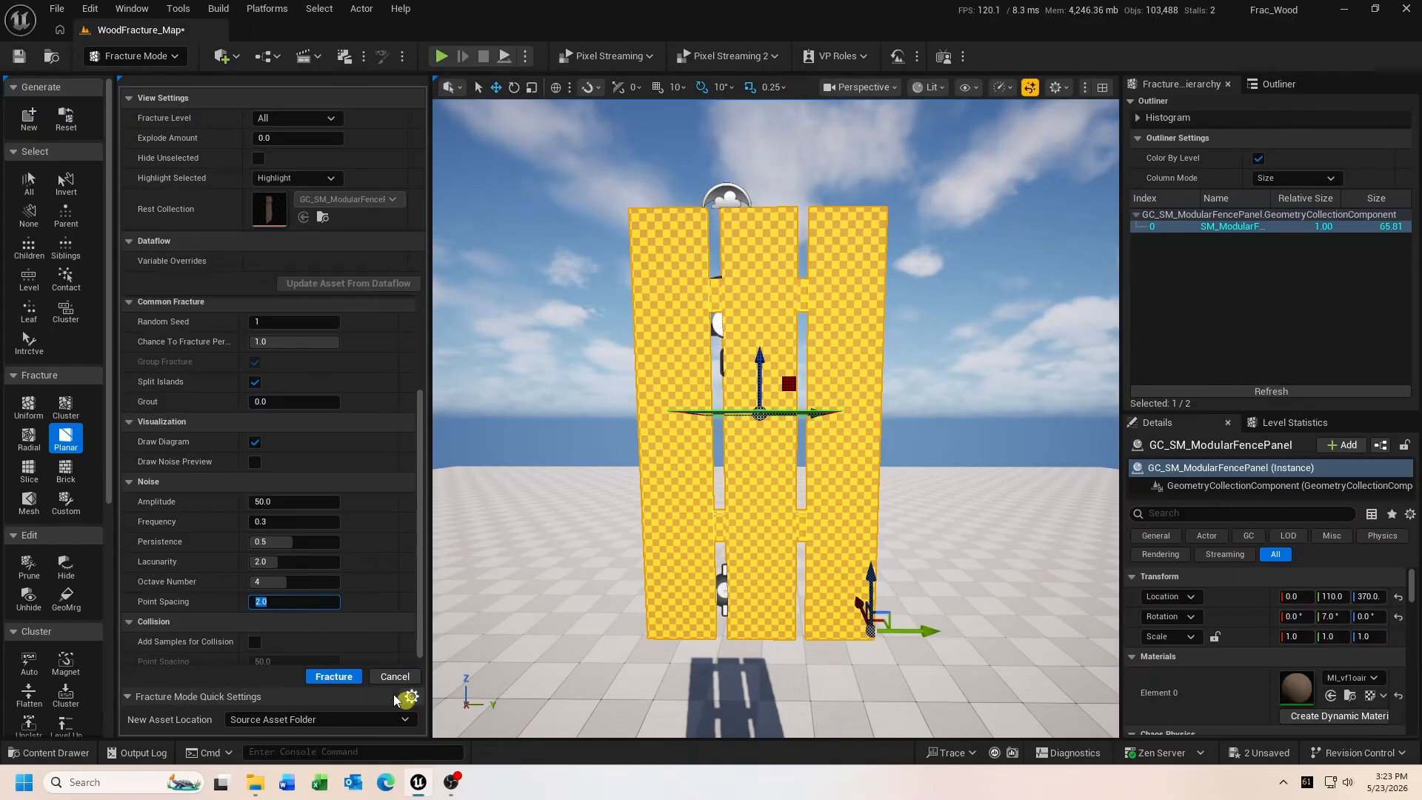
Step: Fracture the panel with the noisy planar cut and interactively select only the three upper board pieces
click(351, 678)
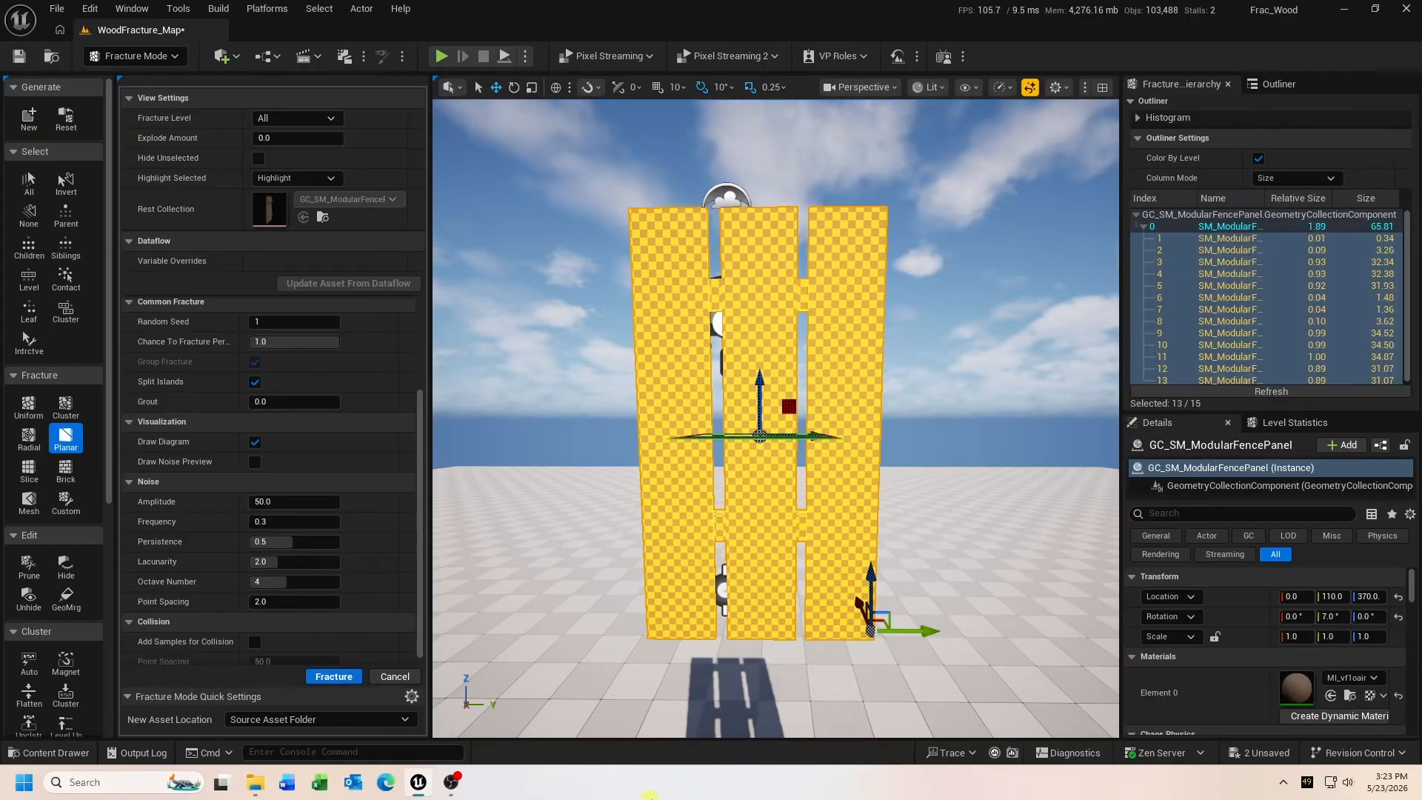
click(28, 345)
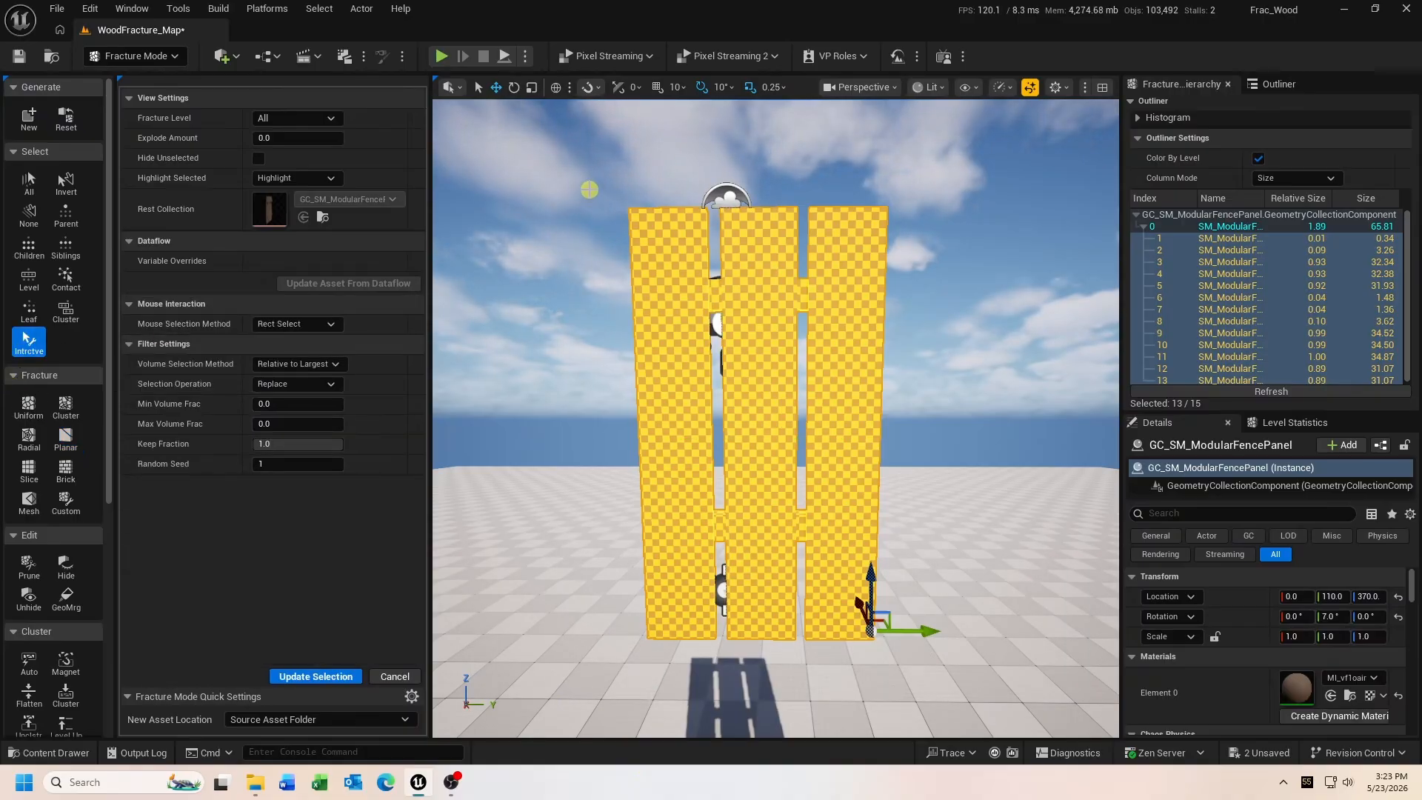
drag(590, 190, 926, 260)
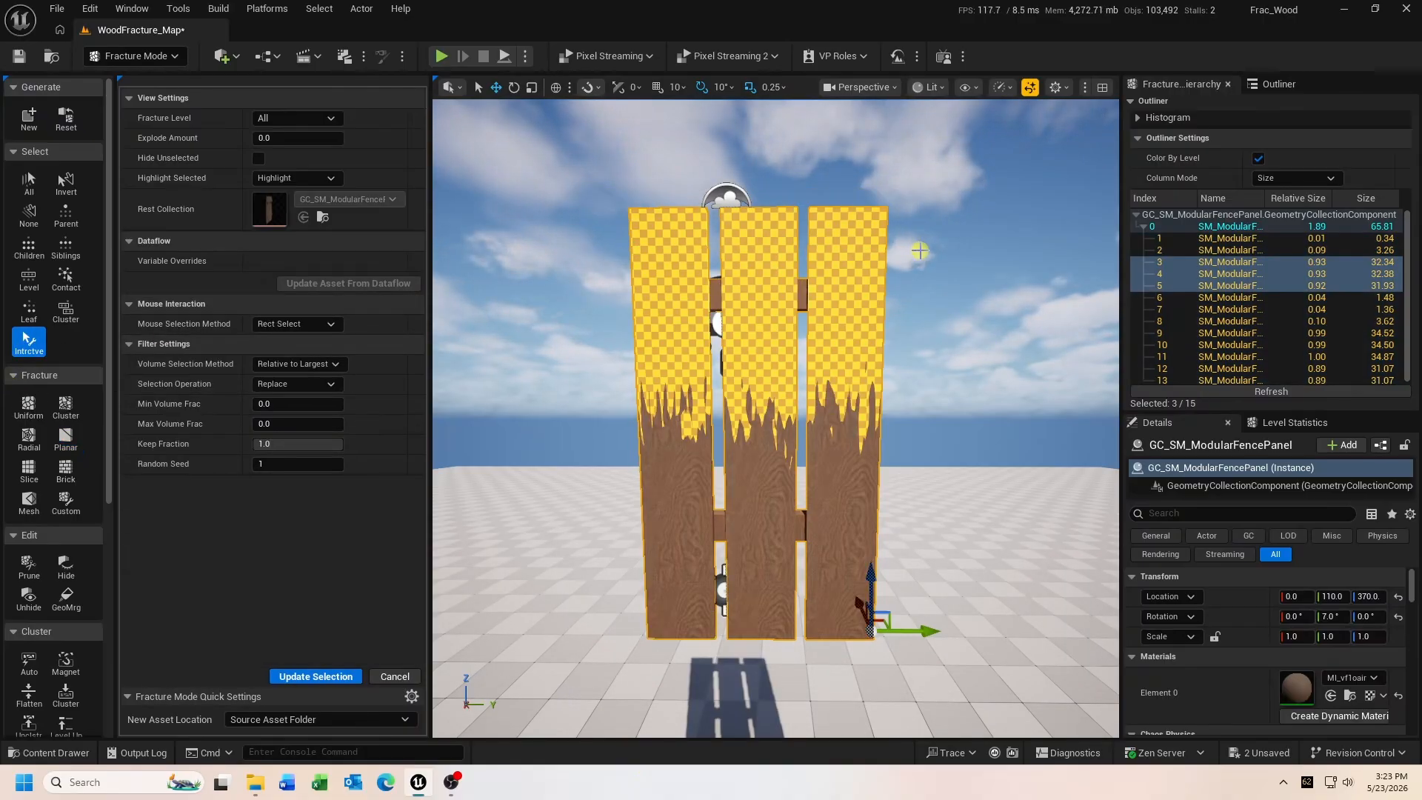
Step: Fracture the three upper board pieces with another noisy planar cut positioned near the top of the panel
click(66, 437)
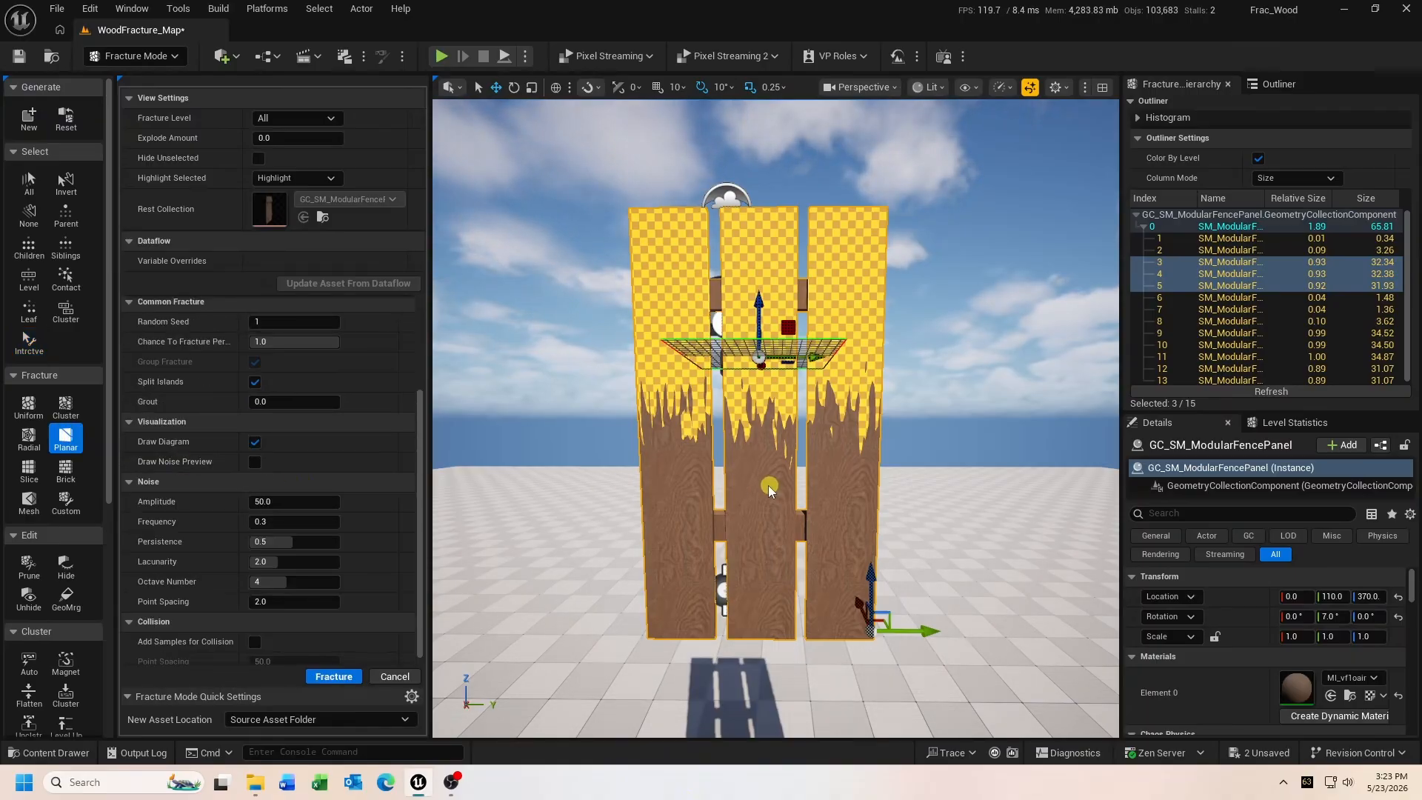
middle_drag(769, 490, 764, 466)
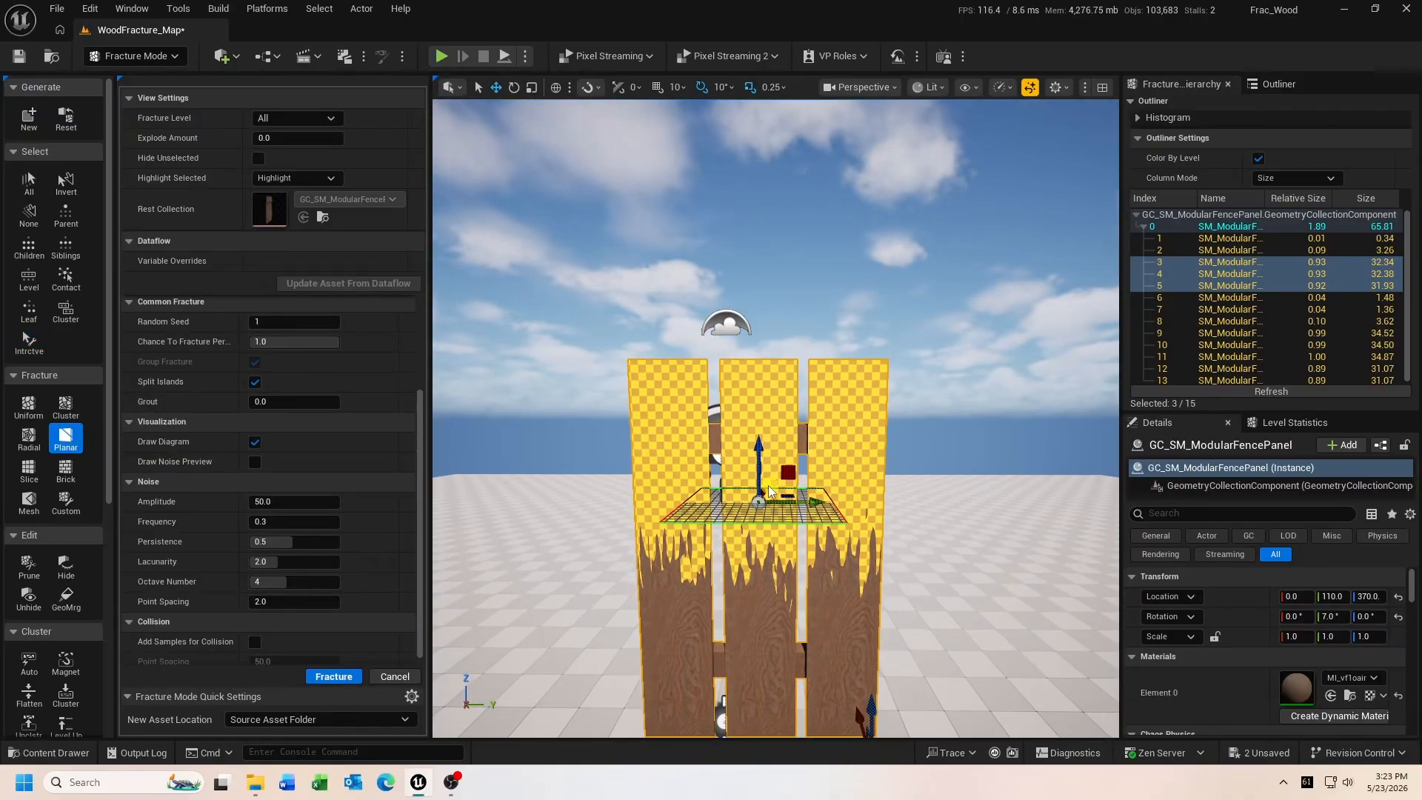
drag(764, 464, 763, 348)
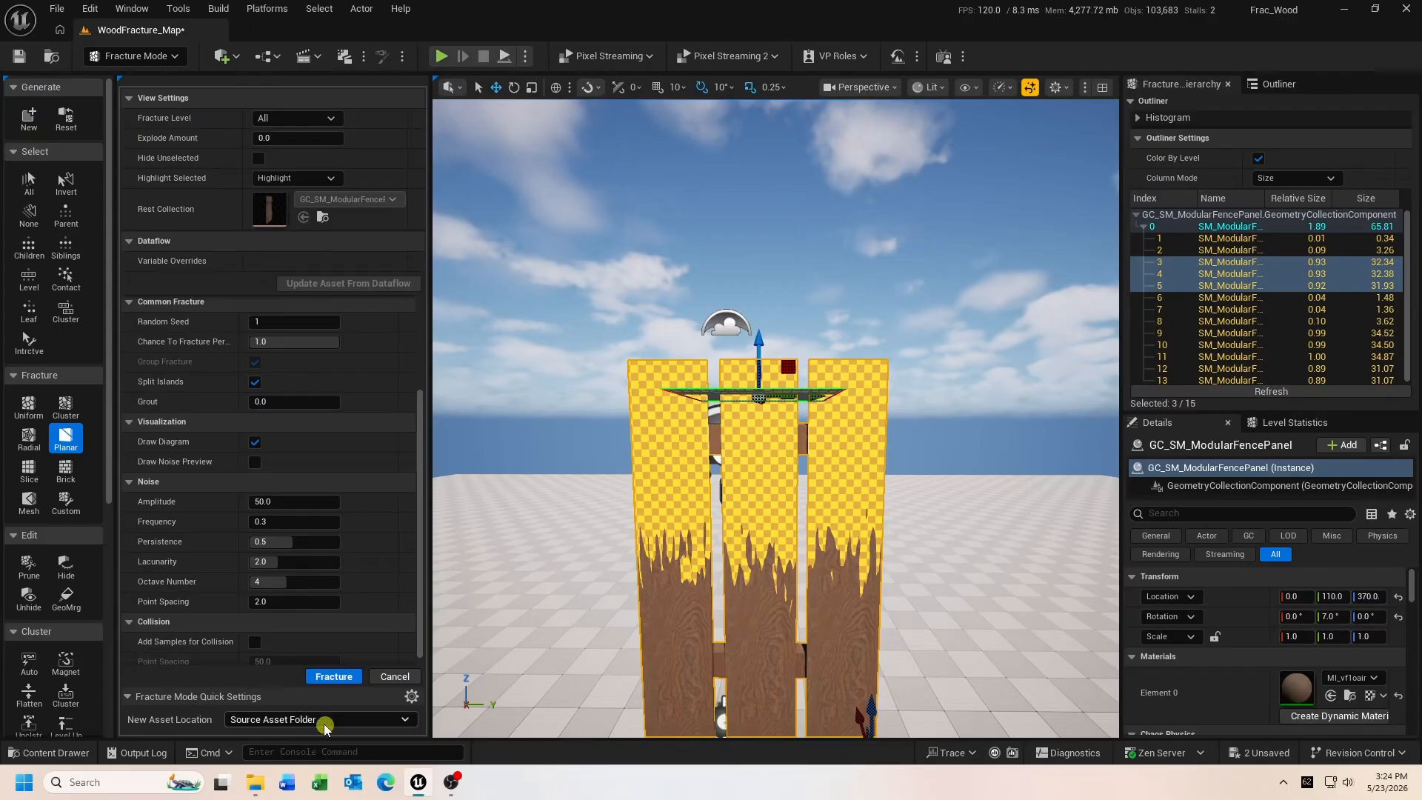
click(333, 676)
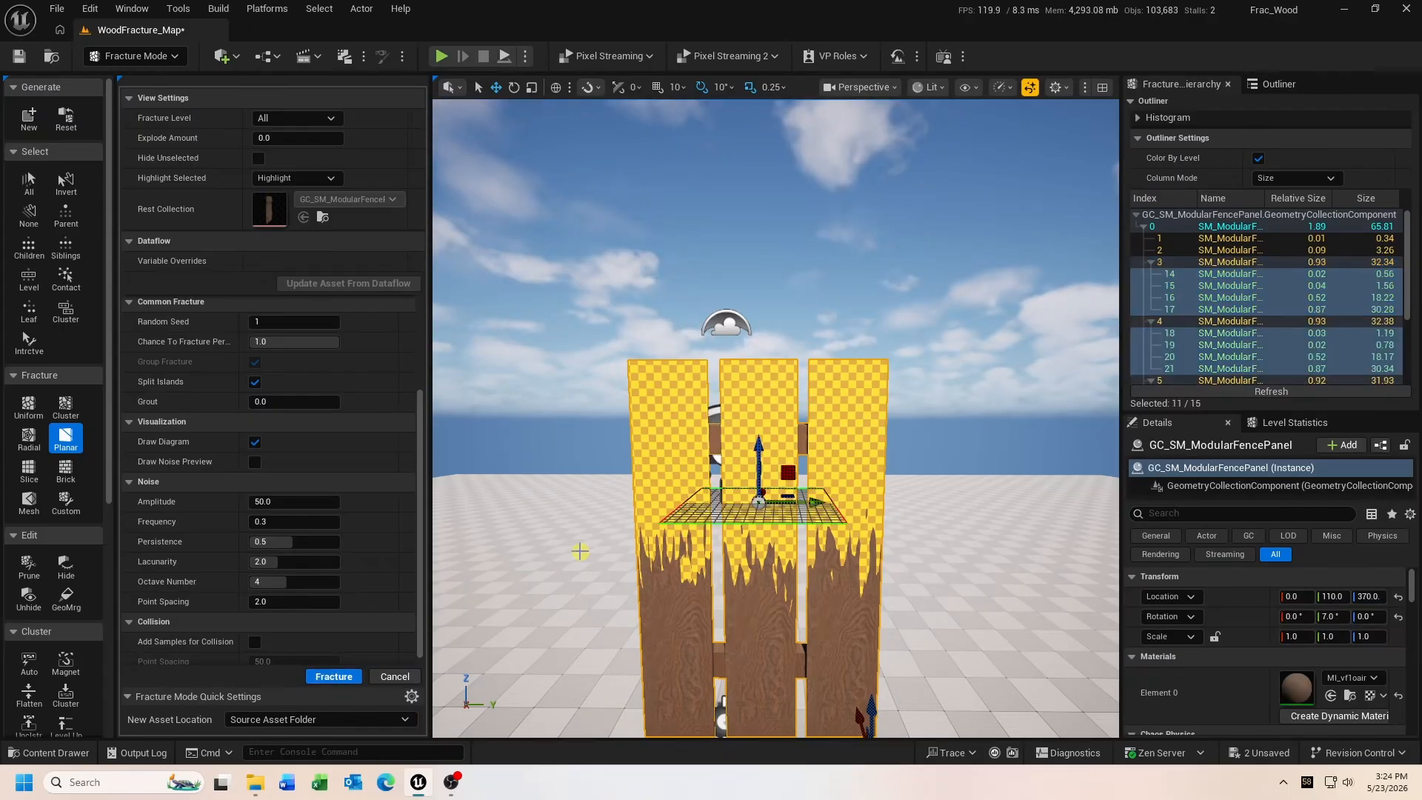
Step: Replace the selection with only the three large lower board pieces of the panel
middle_drag(580, 552, 580, 722)
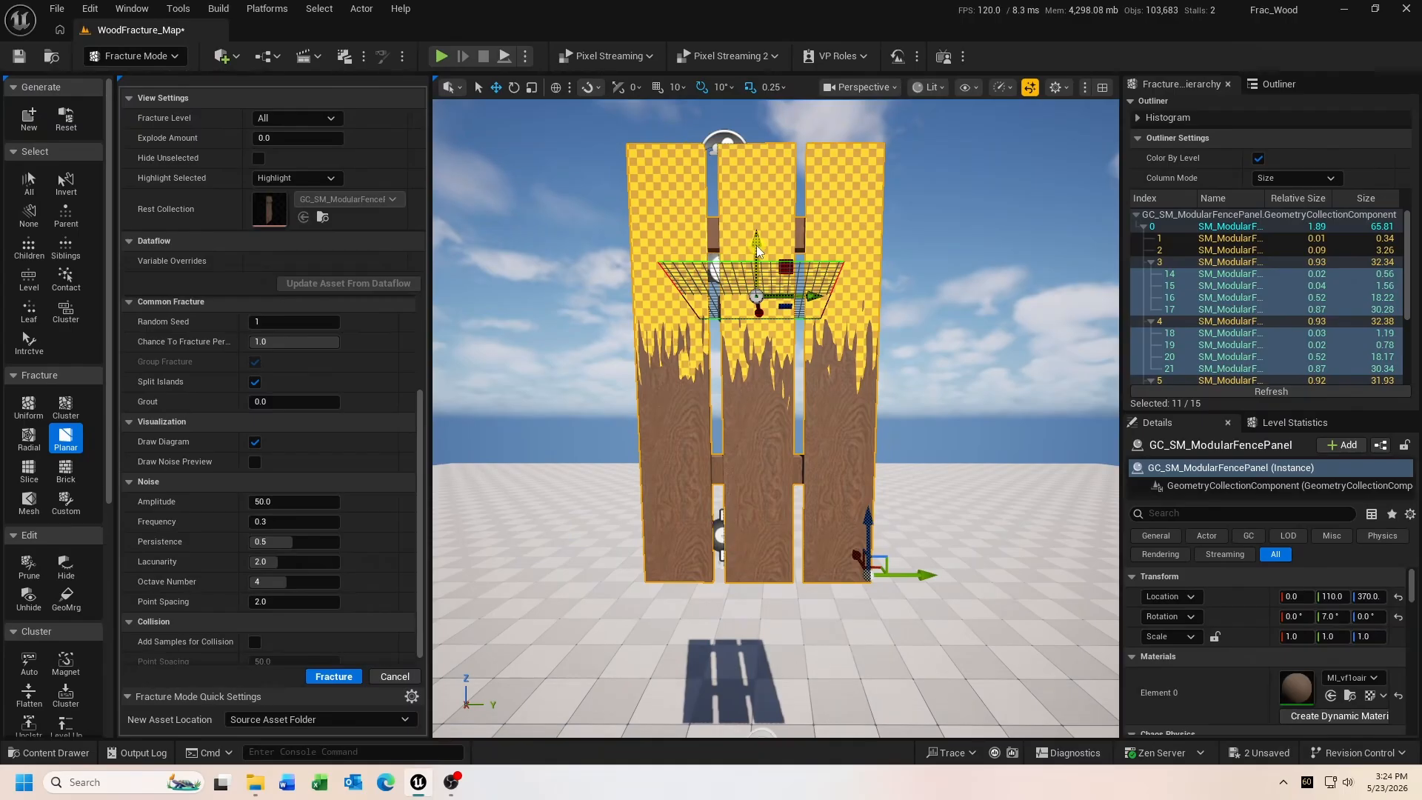
drag(757, 250, 752, 342)
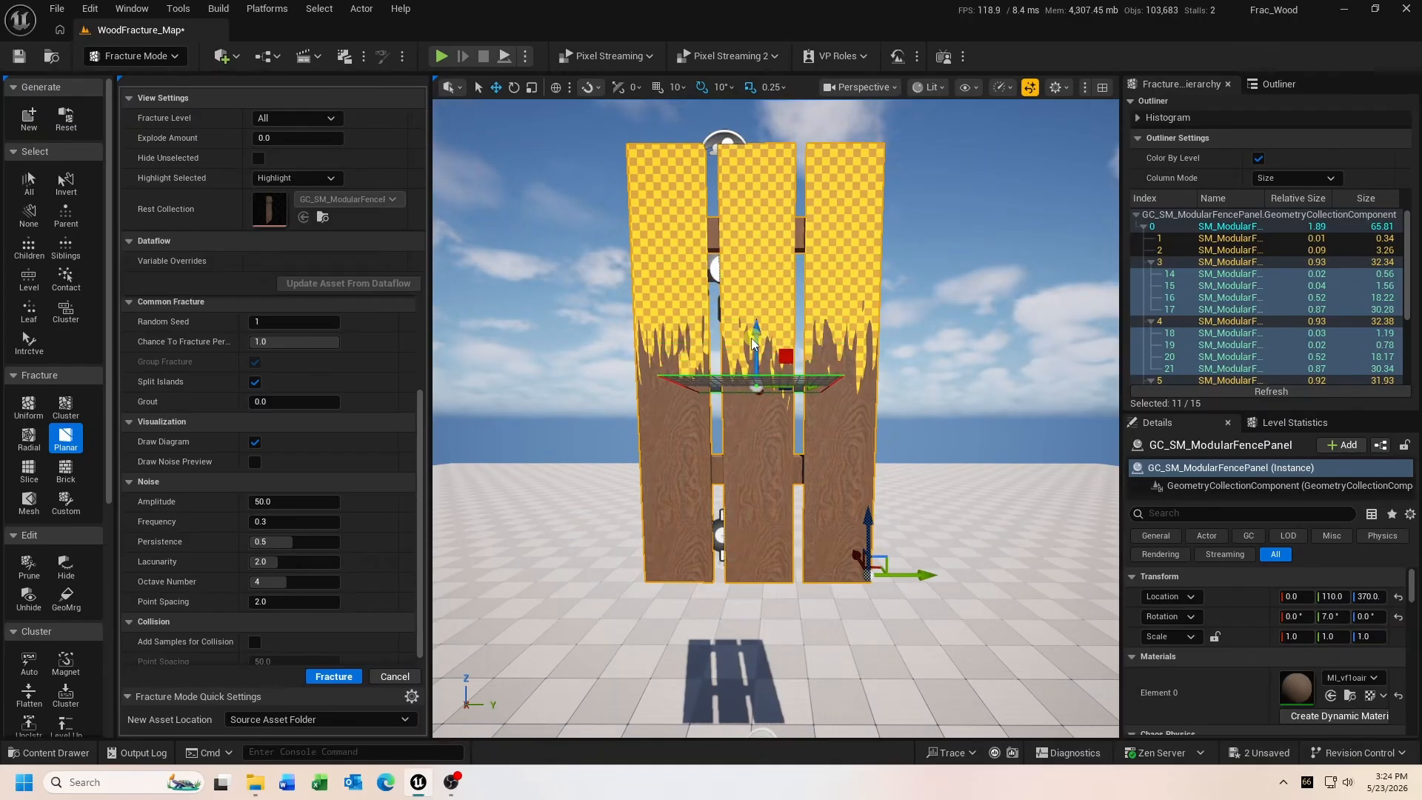
click(28, 342)
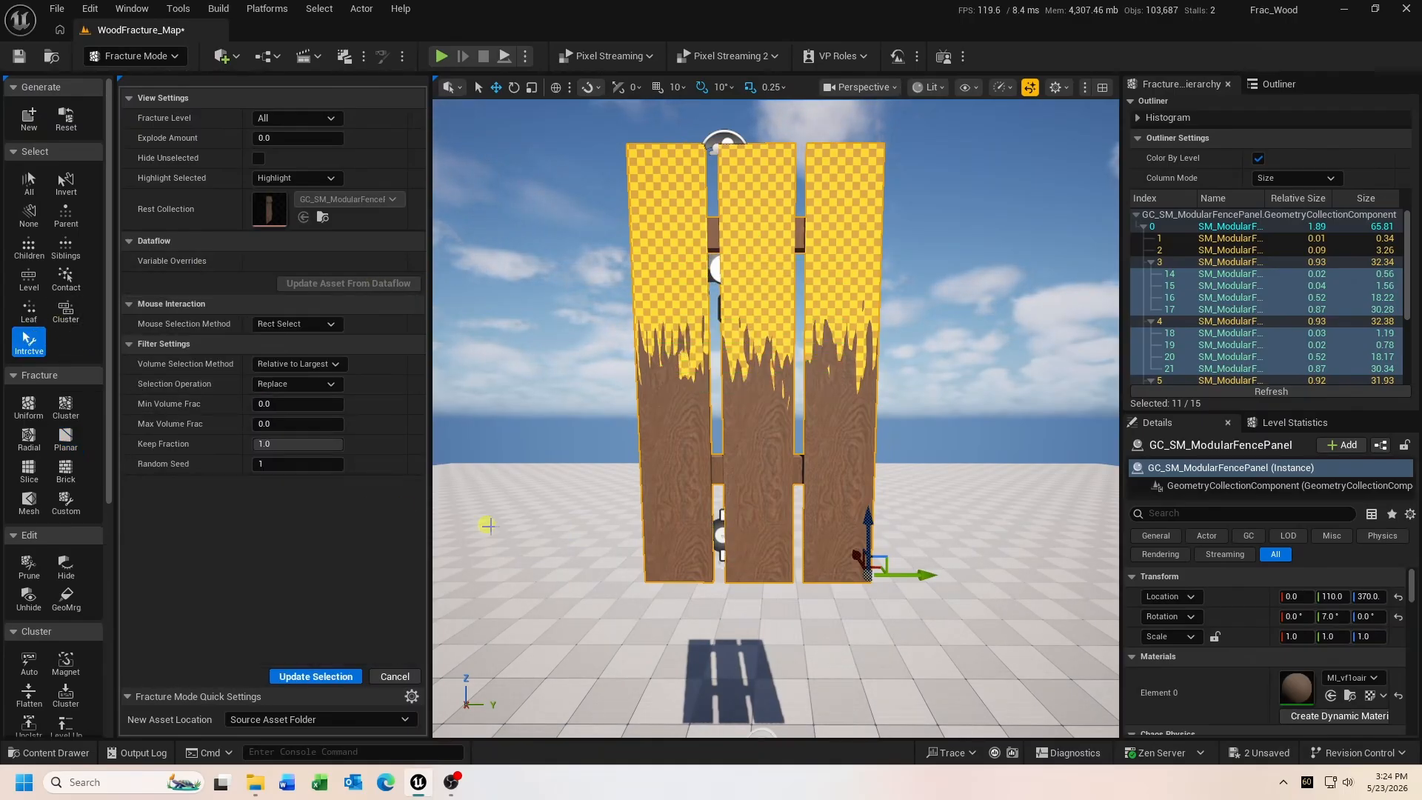
drag(611, 537, 918, 614)
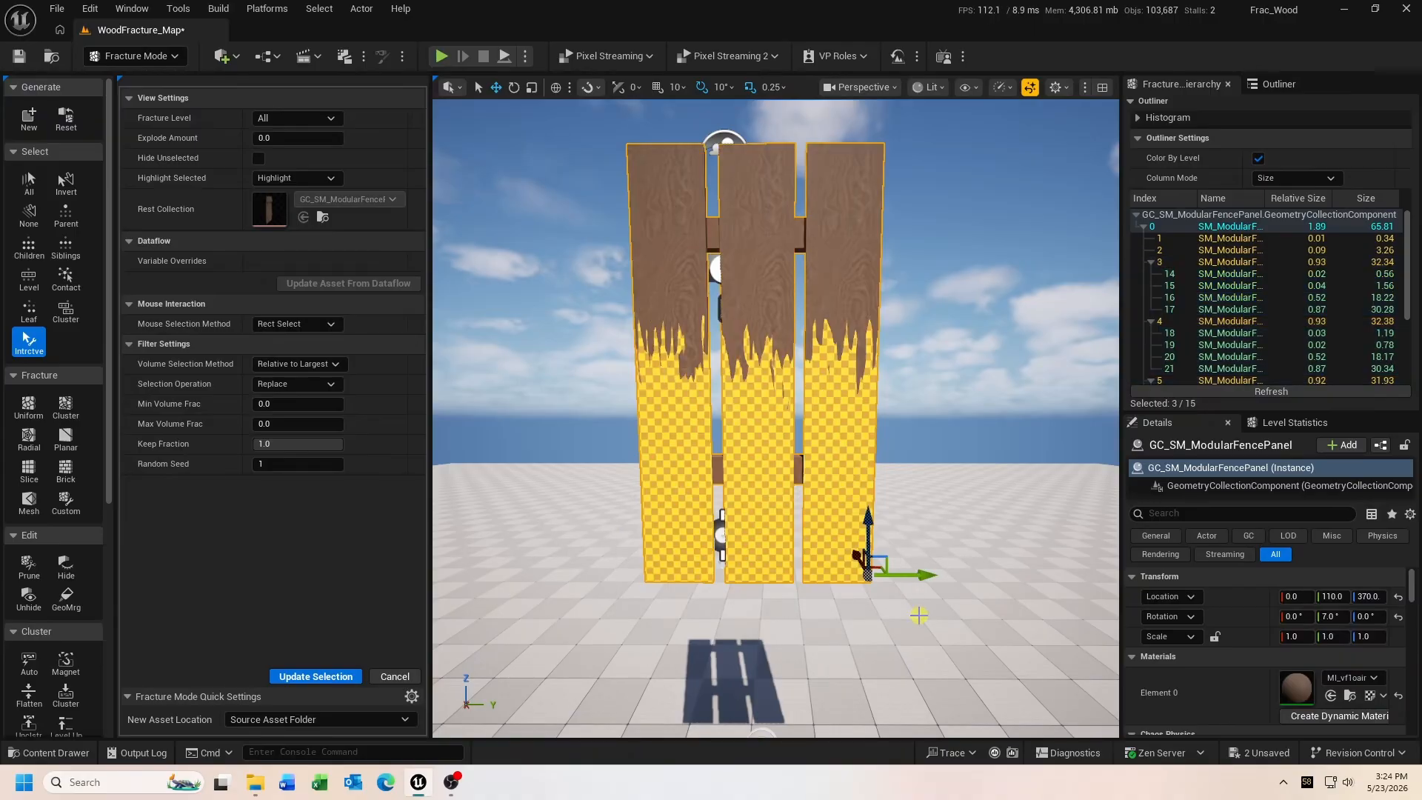
Step: Fracture the three lower board pieces with a noisy planar cut positioned near the bottom of the panel
click(65, 440)
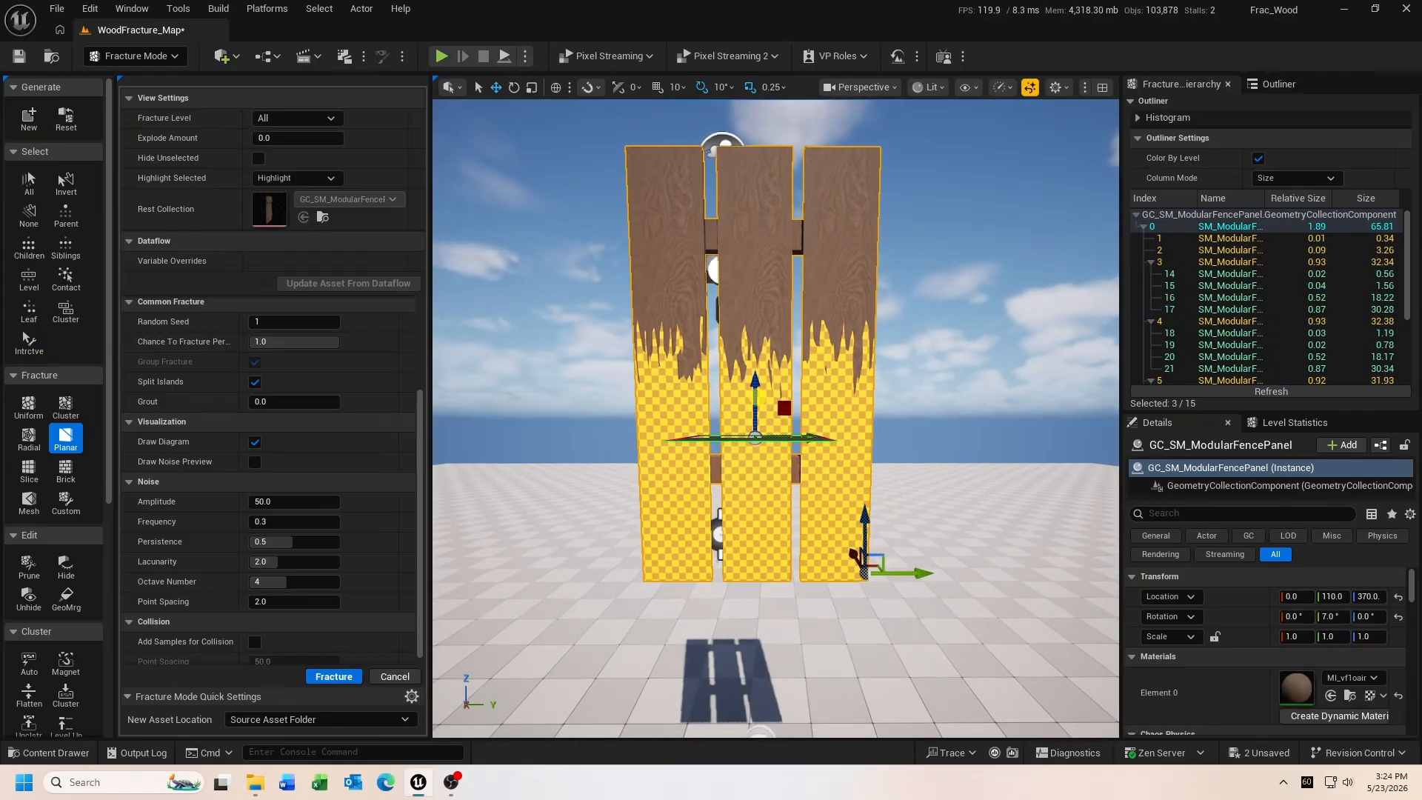
drag(760, 396, 761, 366)
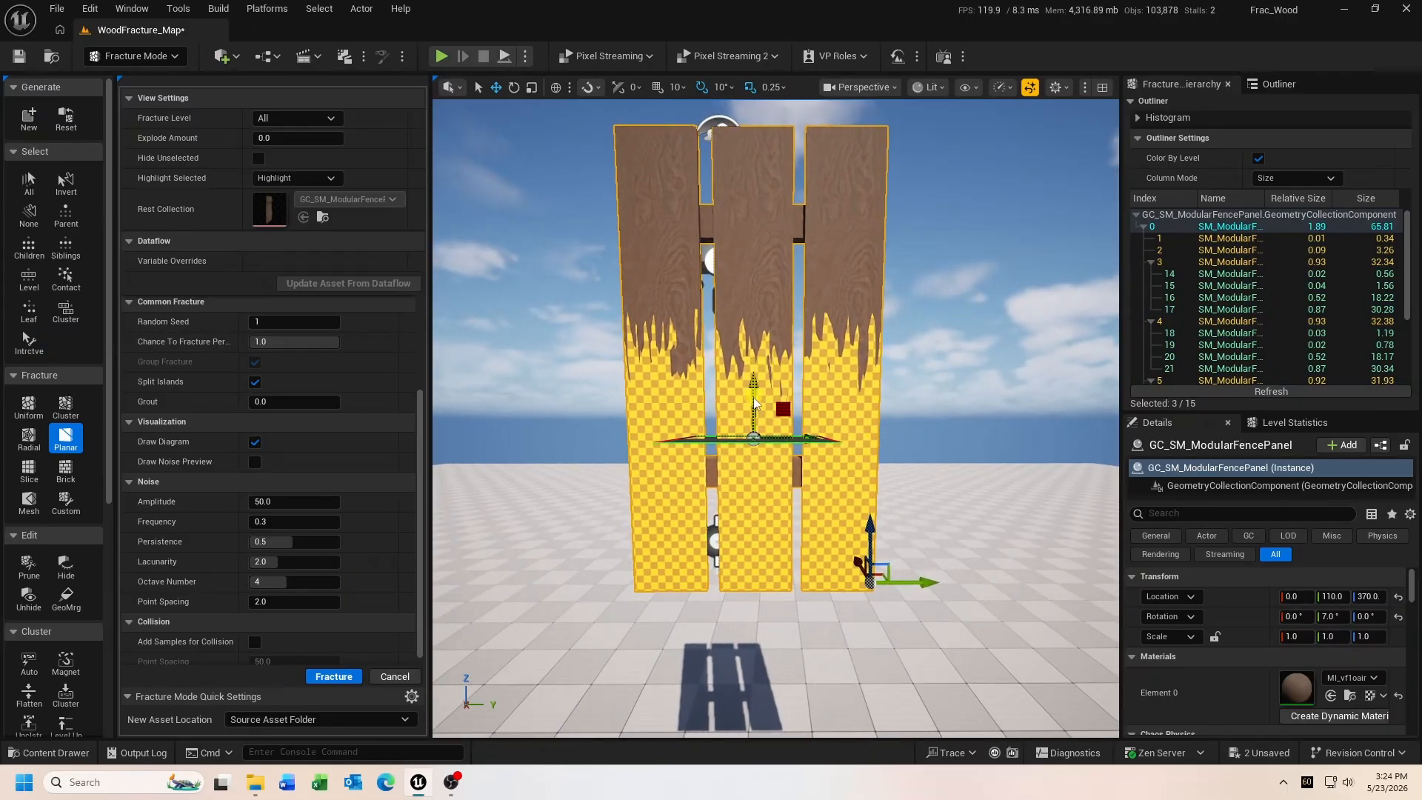
drag(756, 393, 733, 511)
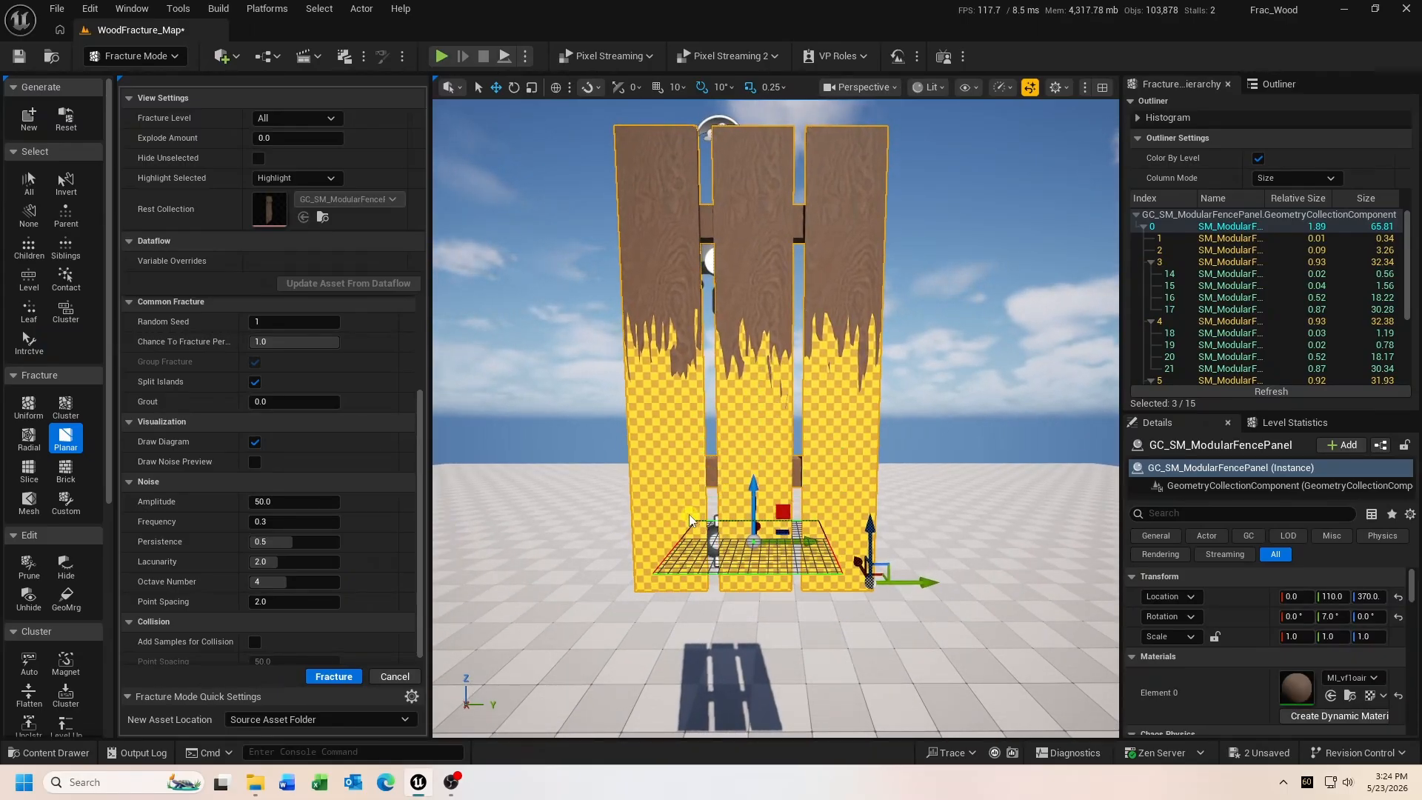
middle_drag(693, 517, 722, 484)
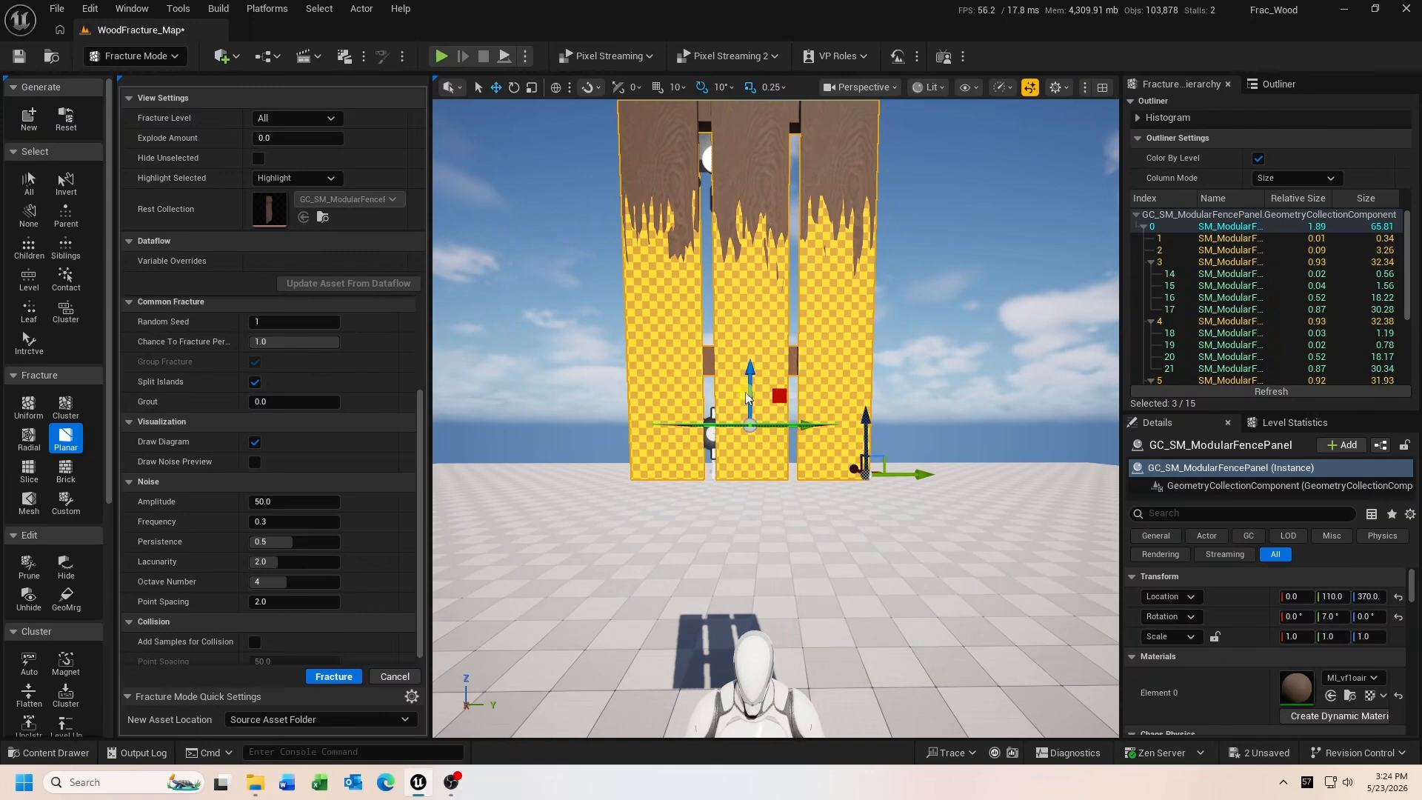
drag(750, 368, 751, 388)
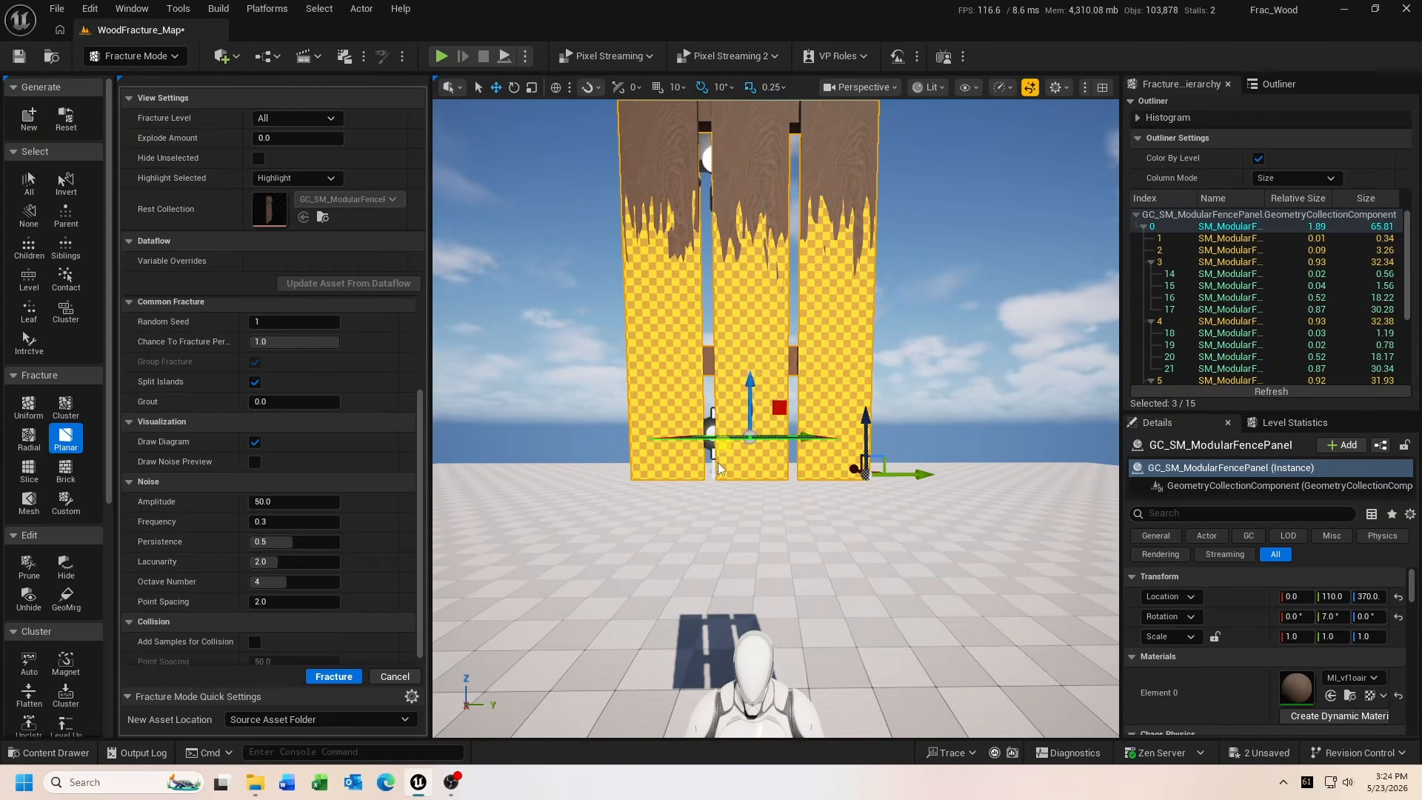
click(335, 677)
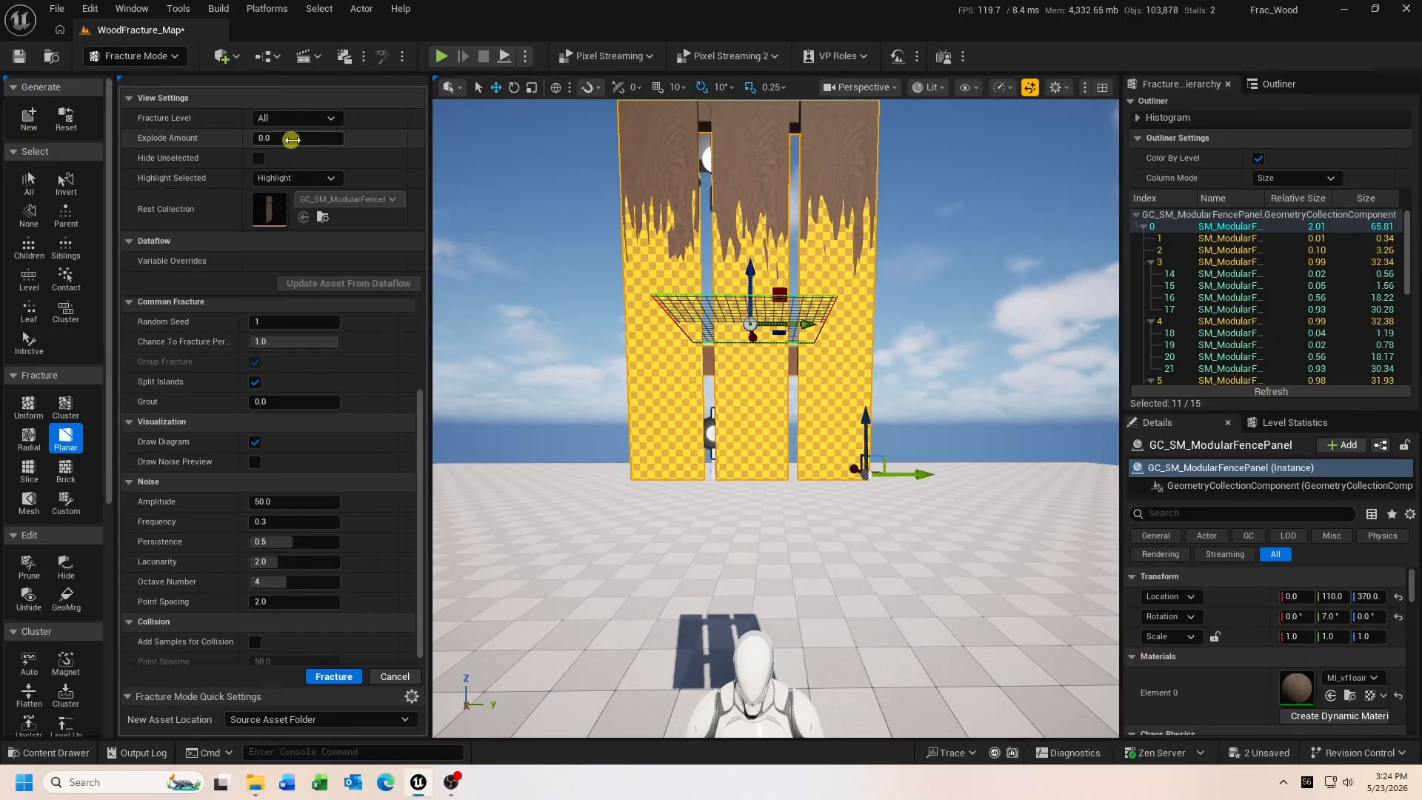
Step: Inspect the splintered pieces with an explode amount of about 0.708 and return the explode amount to 0
drag(289, 140, 968, 190)
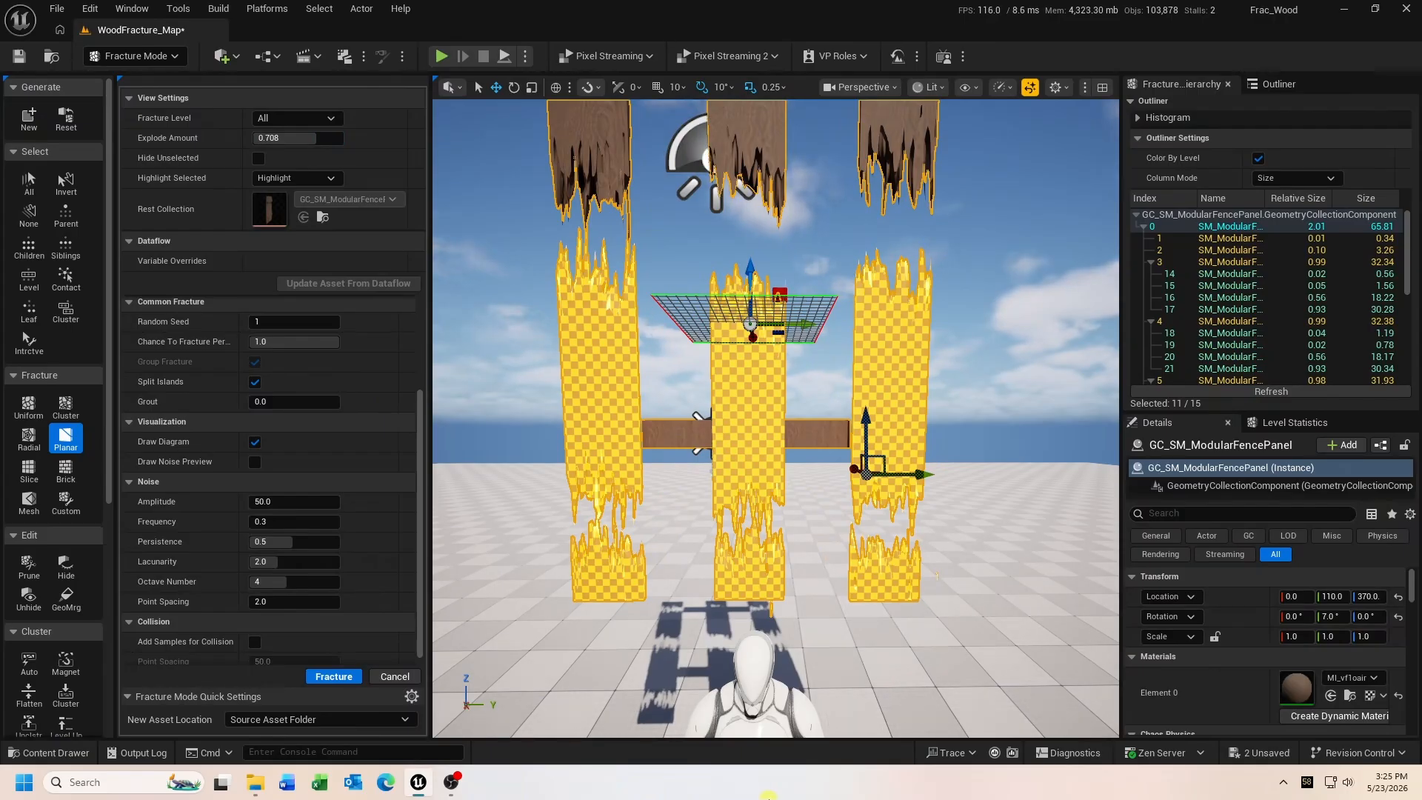
click(306, 138)
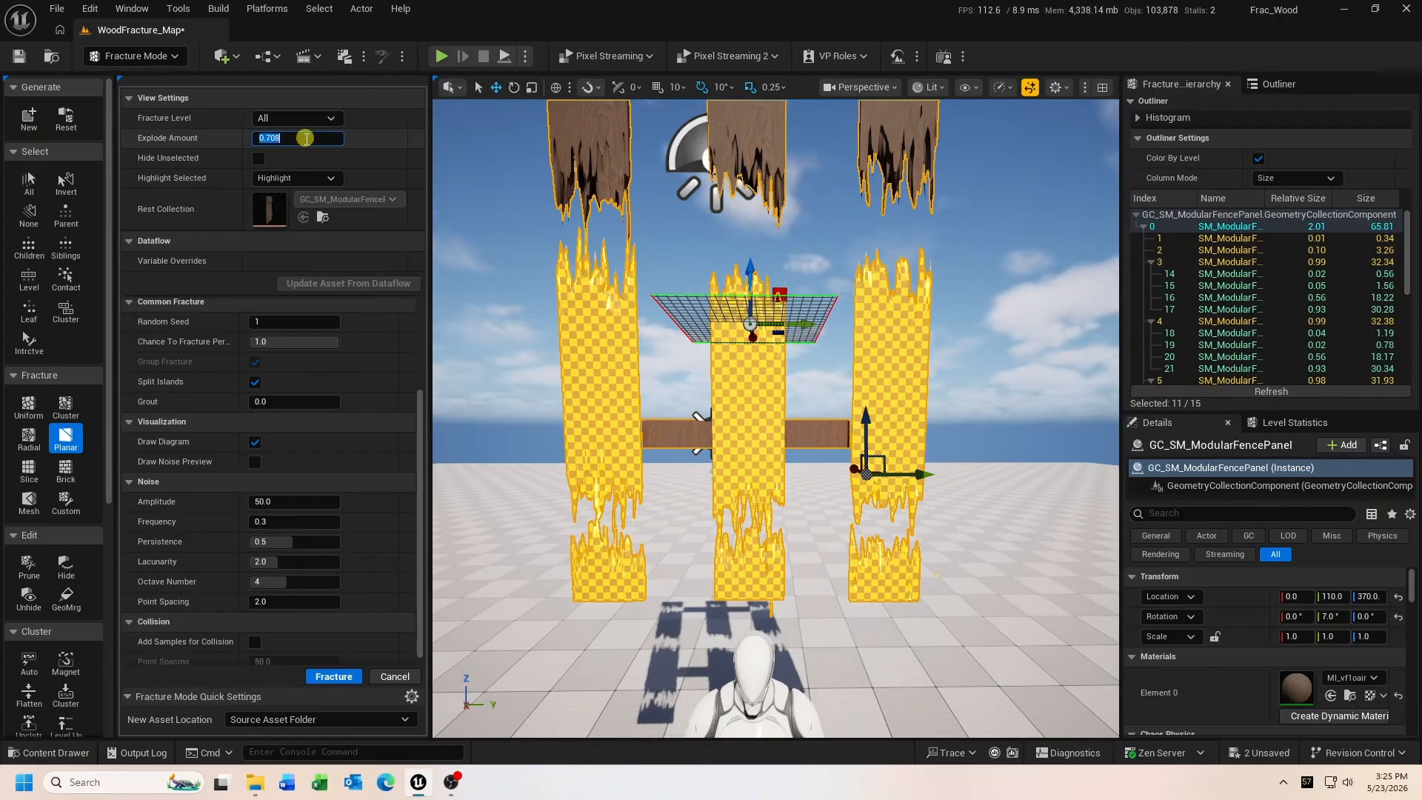
key(Return)
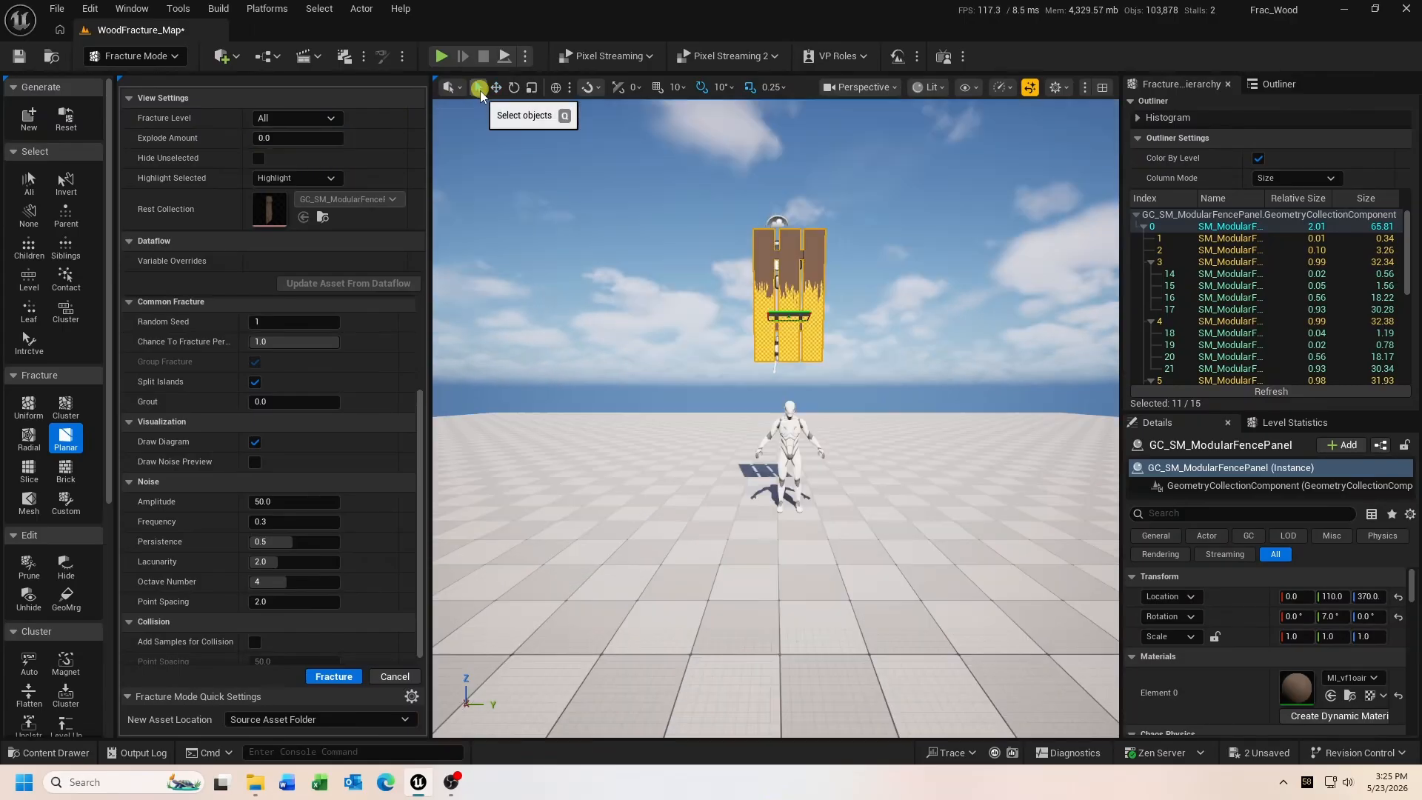
Step: Deselect the fence panel and simulate its fall onto the ground, ending the simulation once the pieces have landed
click(480, 90)
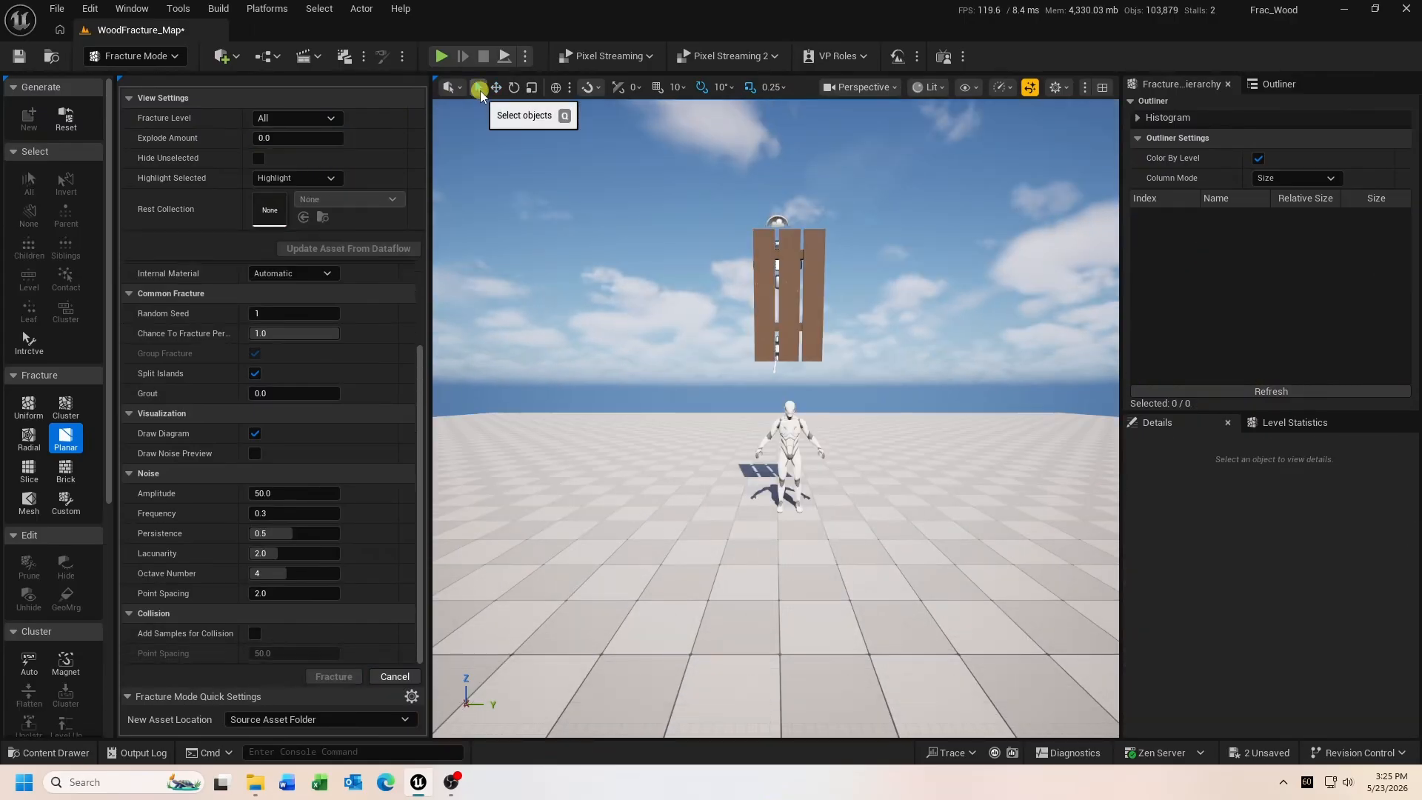
click(508, 56)
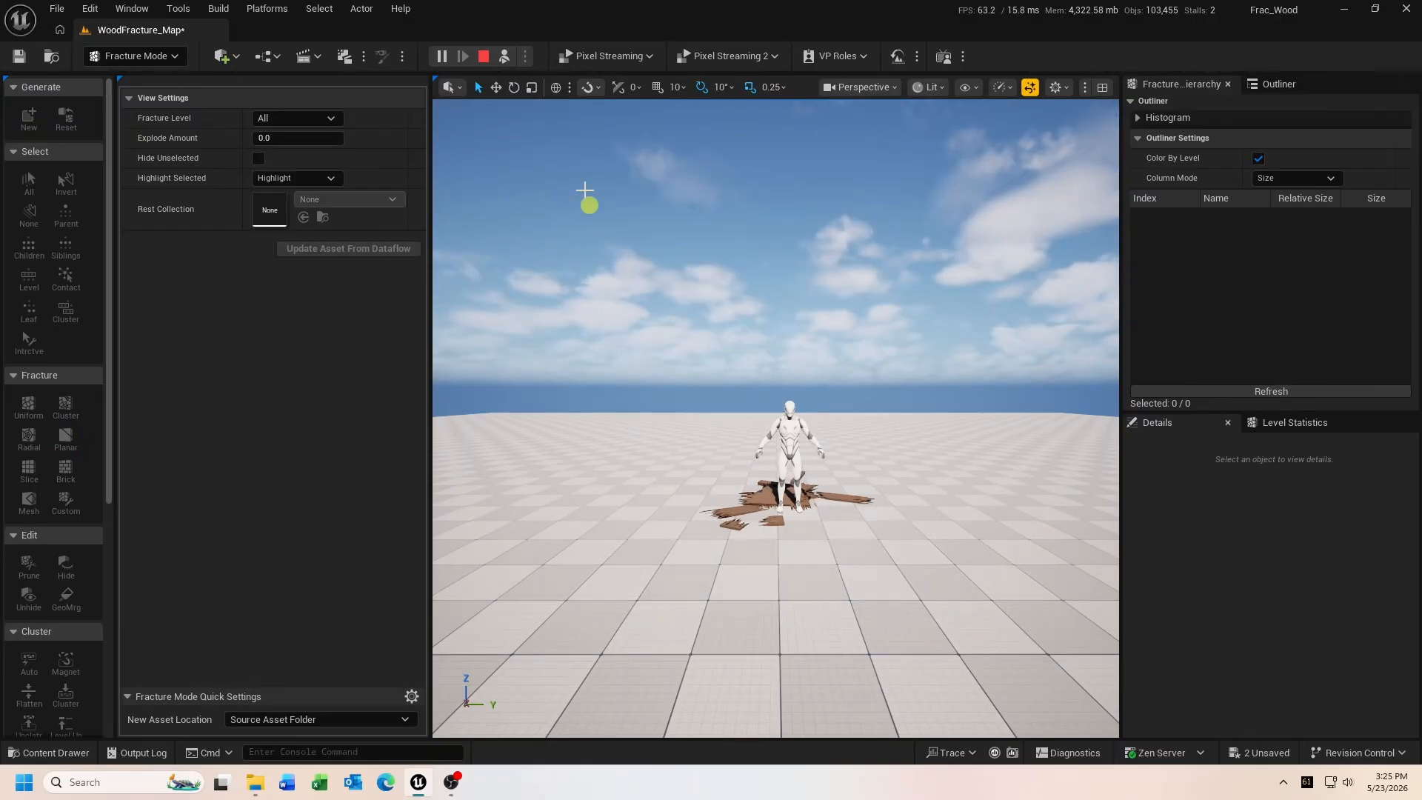
click(487, 58)
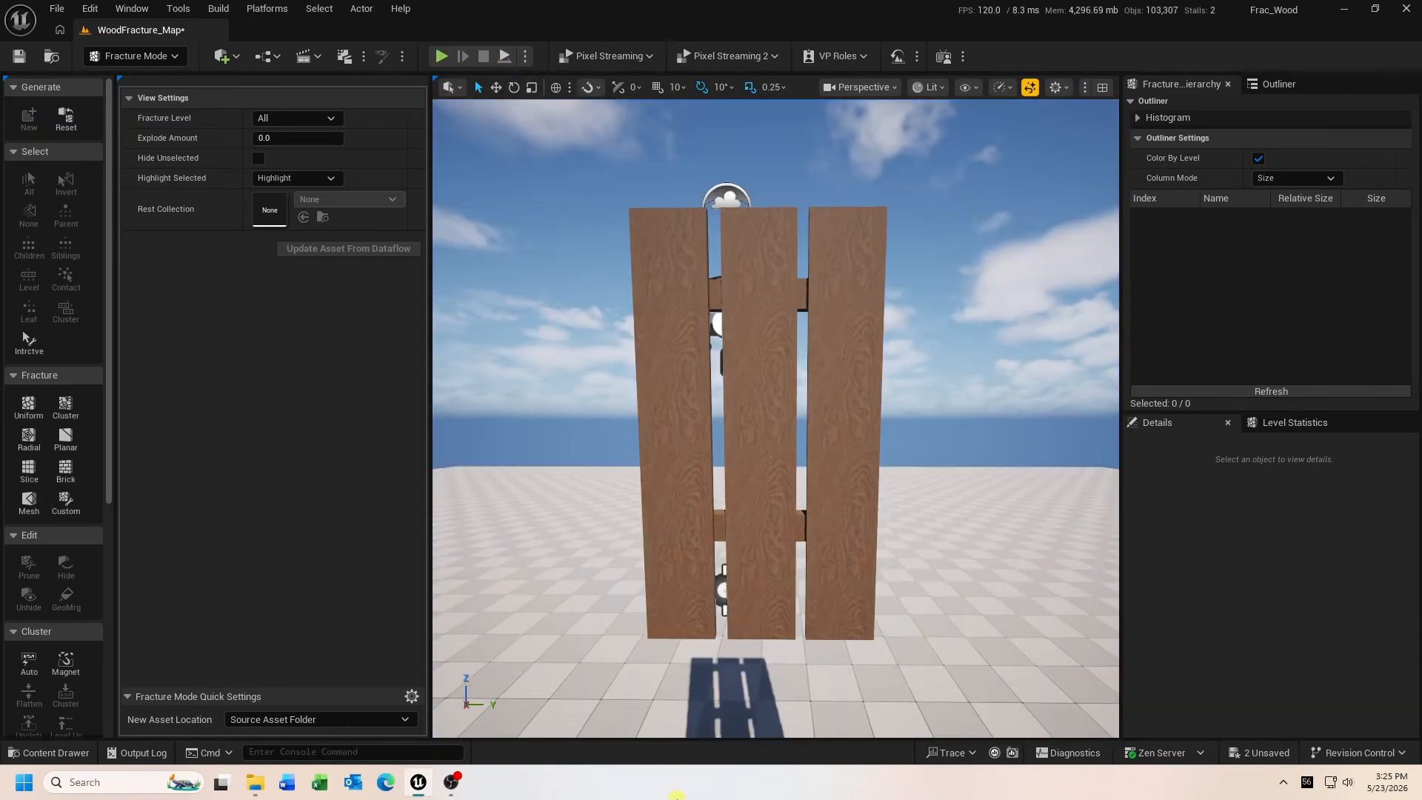
Step: Select the fence panel and reset its geometry collection to the unfractured state, including its materials
click(752, 488)
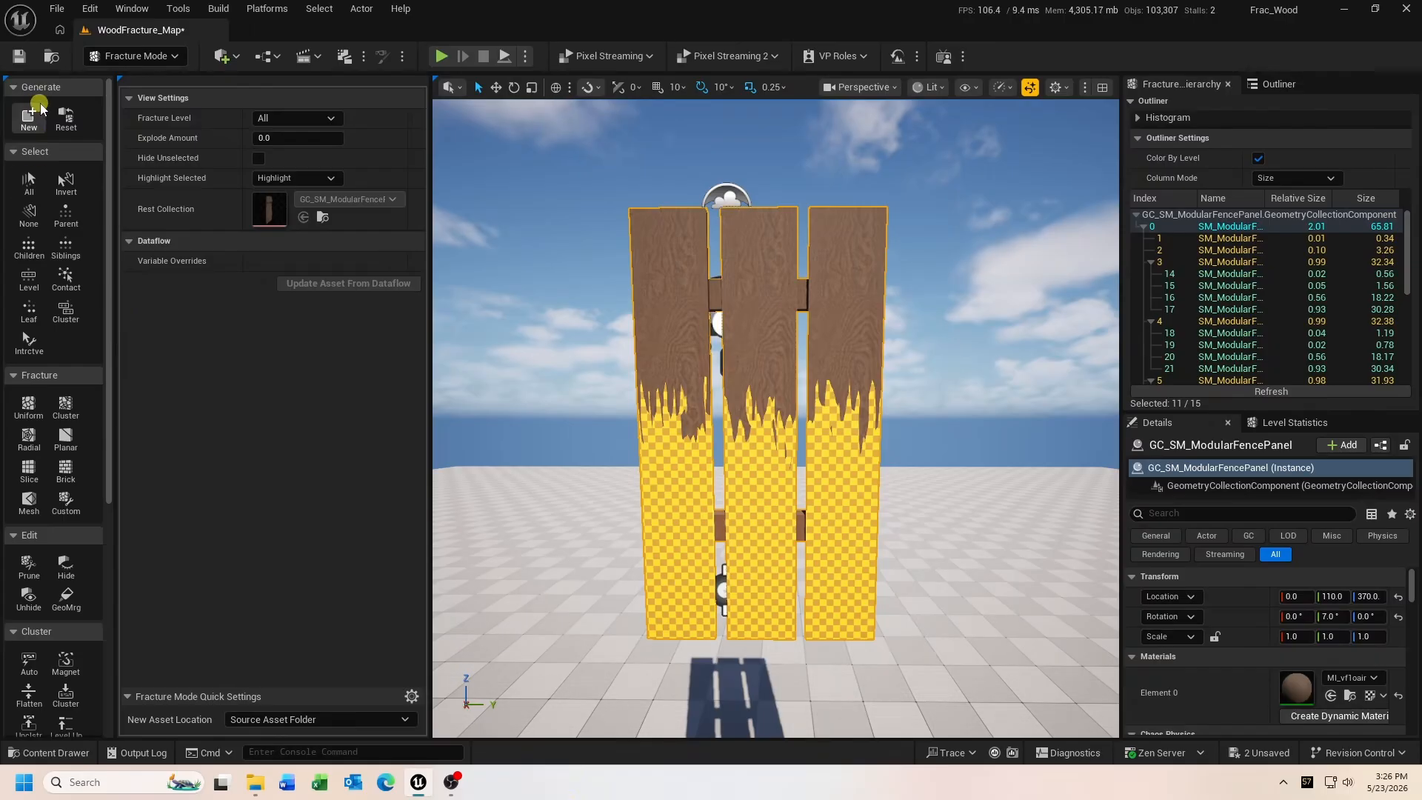
click(62, 120)
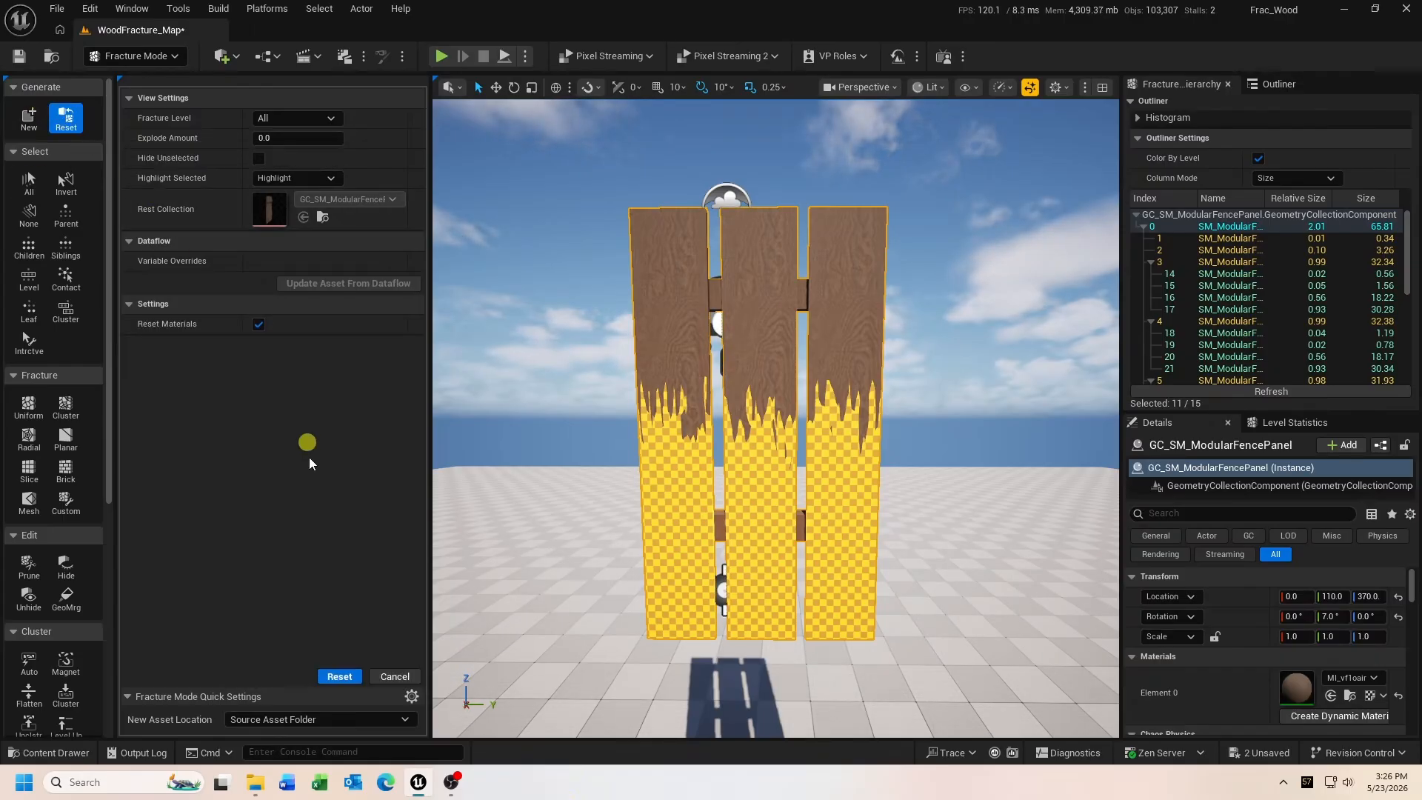
click(337, 676)
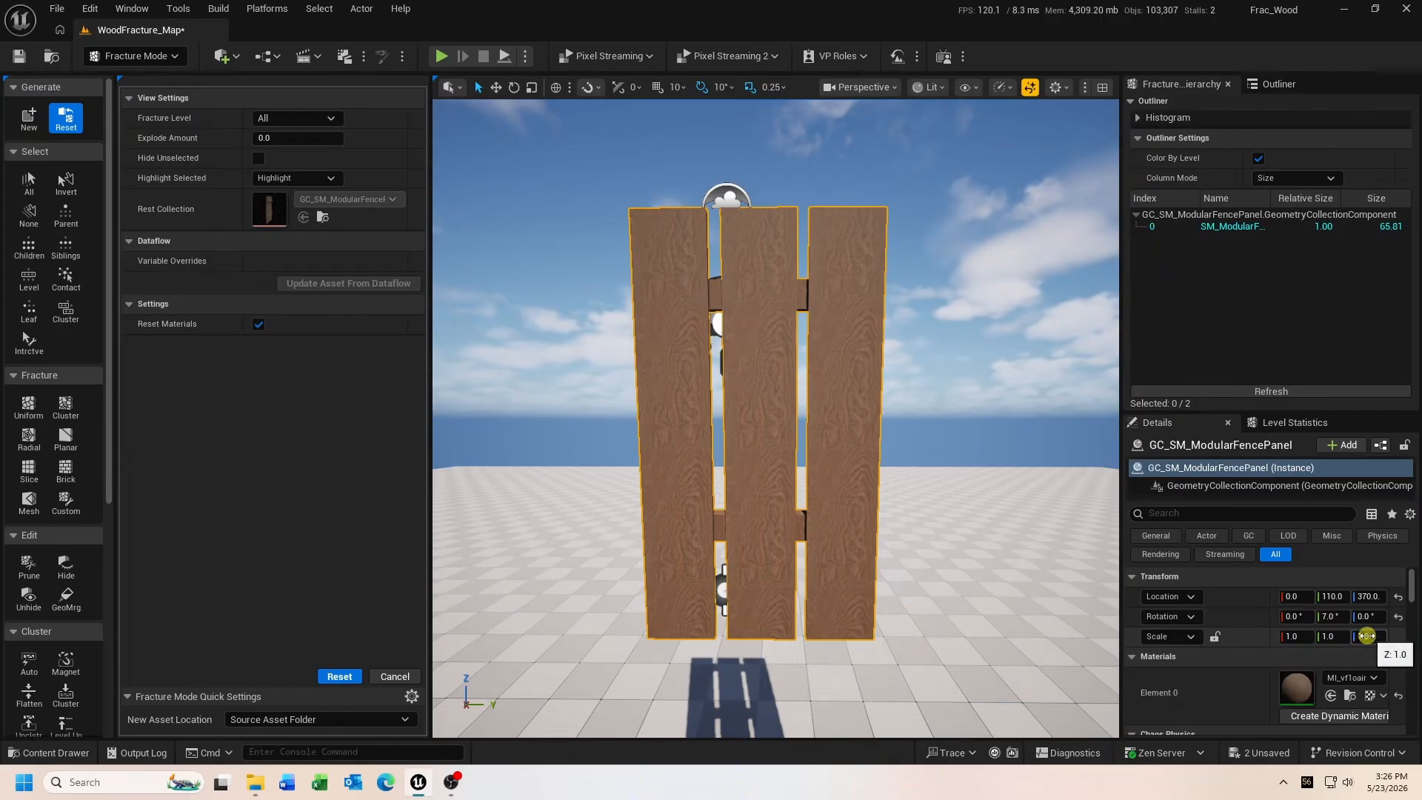
Step: Squash the fence panel vertically by setting its Z scale to 0.2
click(1368, 636)
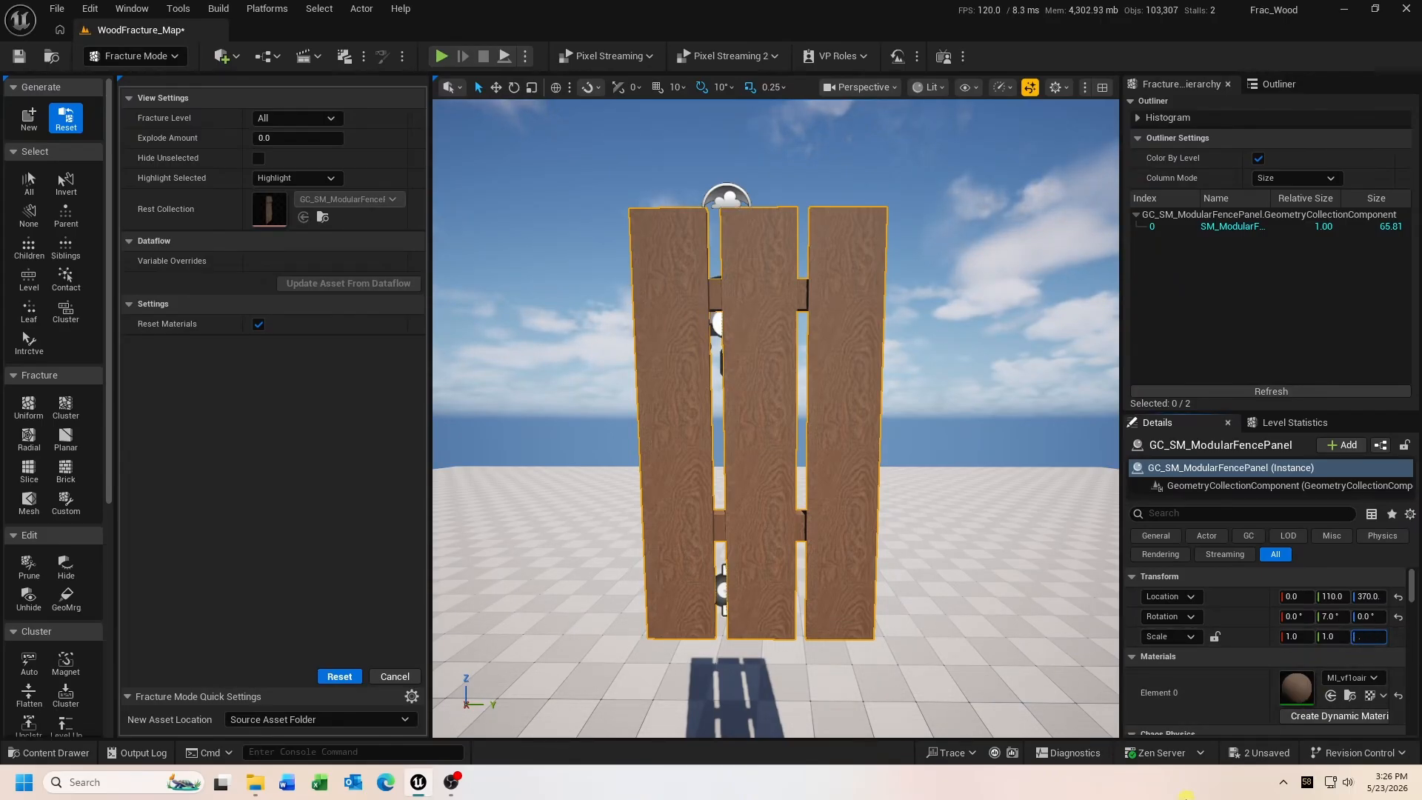
text(.2)
key(Return)
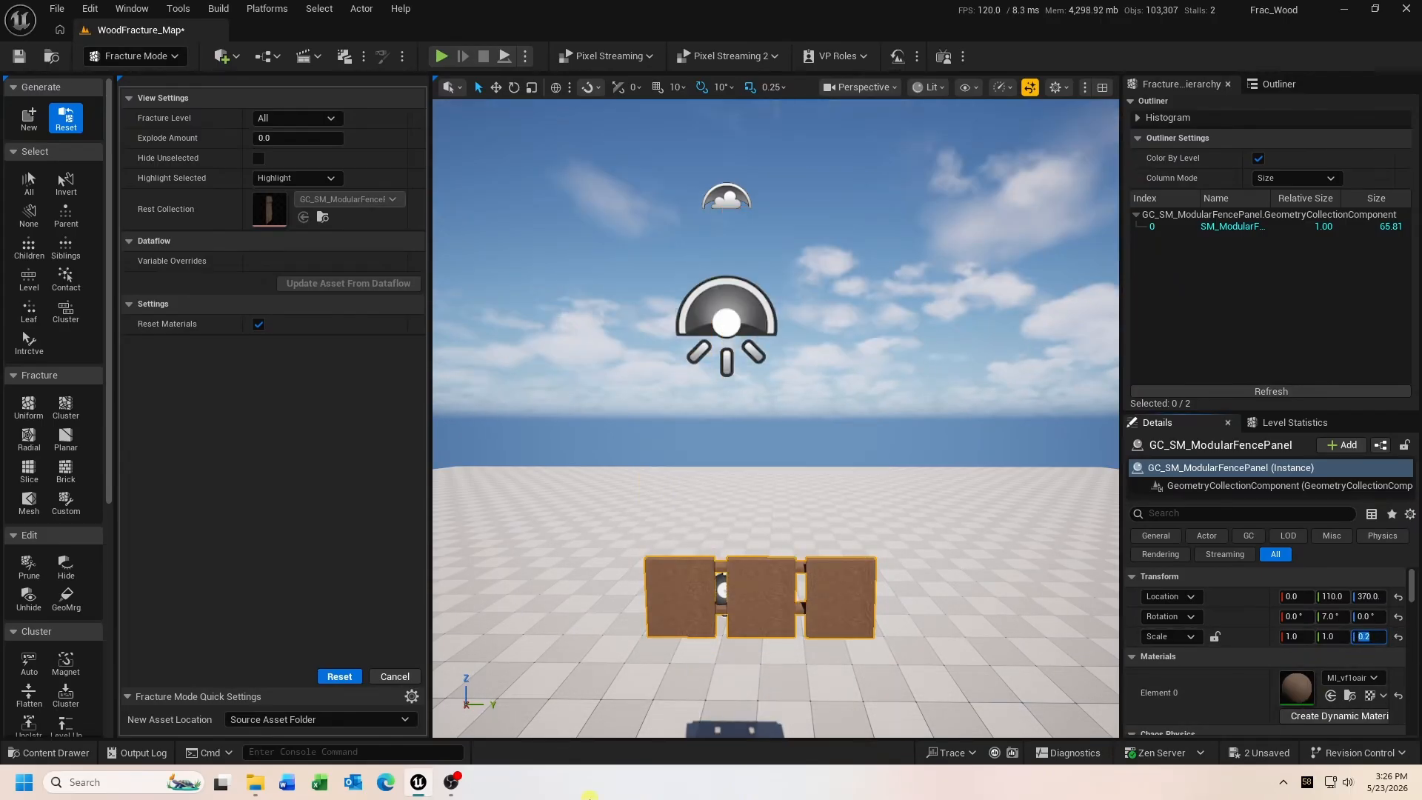
Step: Apply a Uniform fracture to the panel's root piece with noise amplitude 0, frequency 0.1 and noise point spacing 10
click(28, 406)
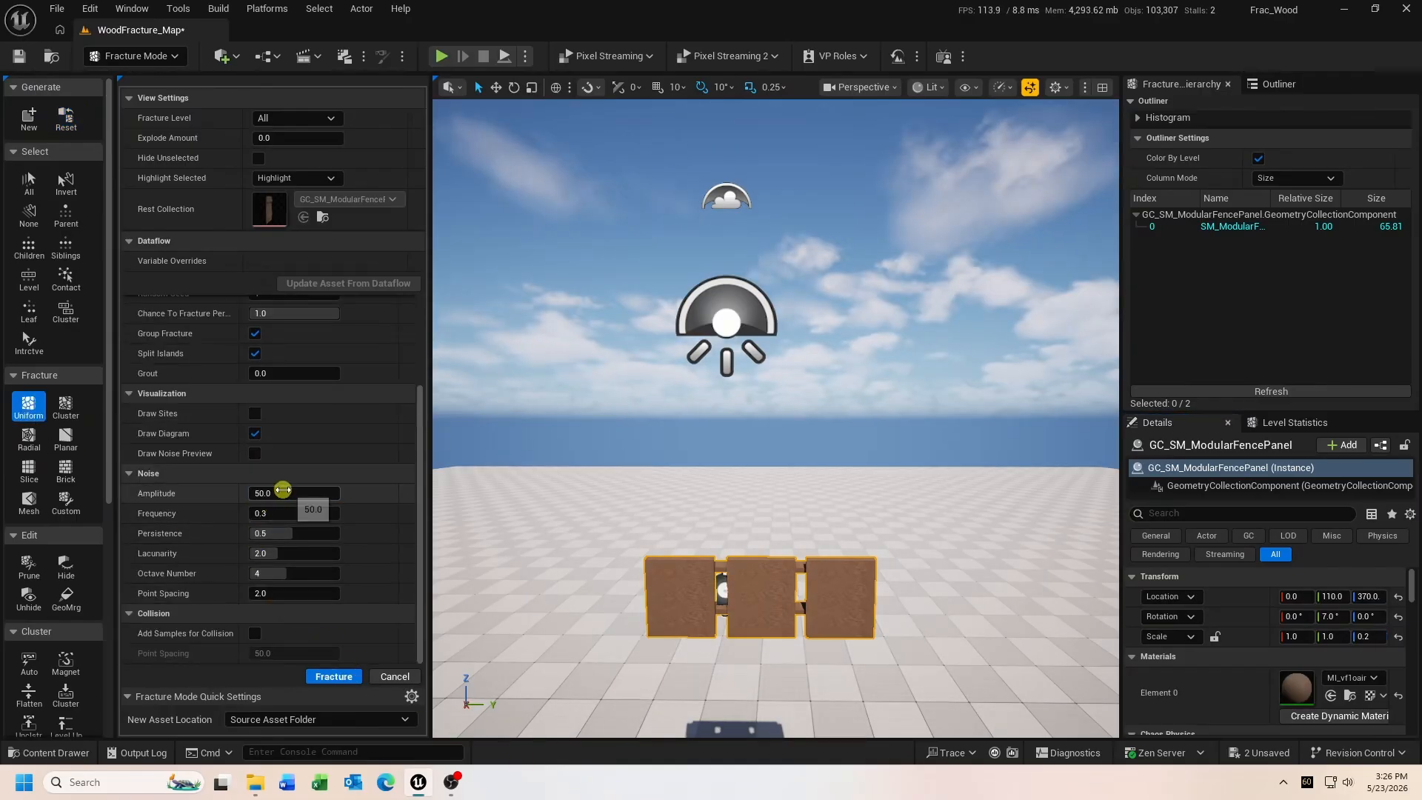
click(283, 492)
text(0)
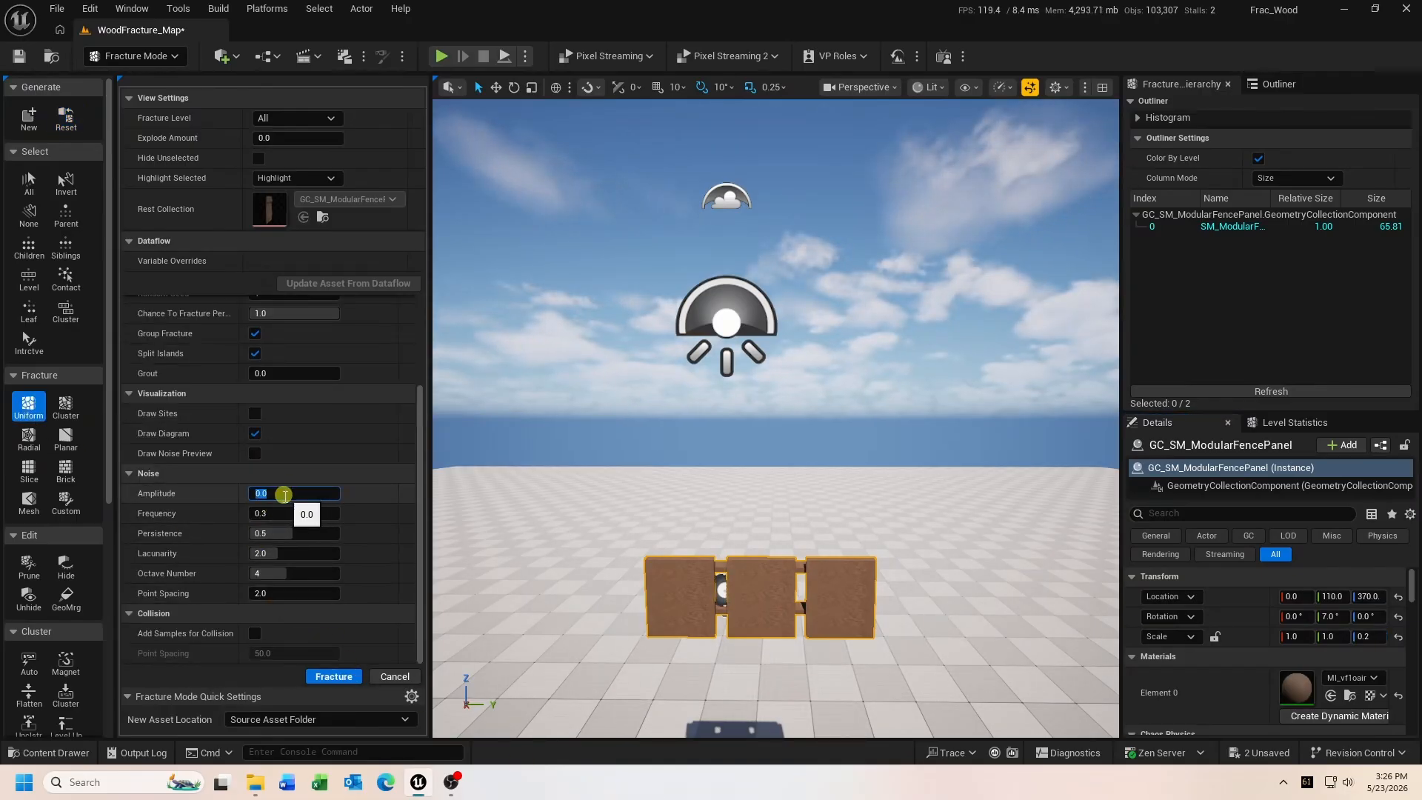
click(290, 513)
key(BackSpace)
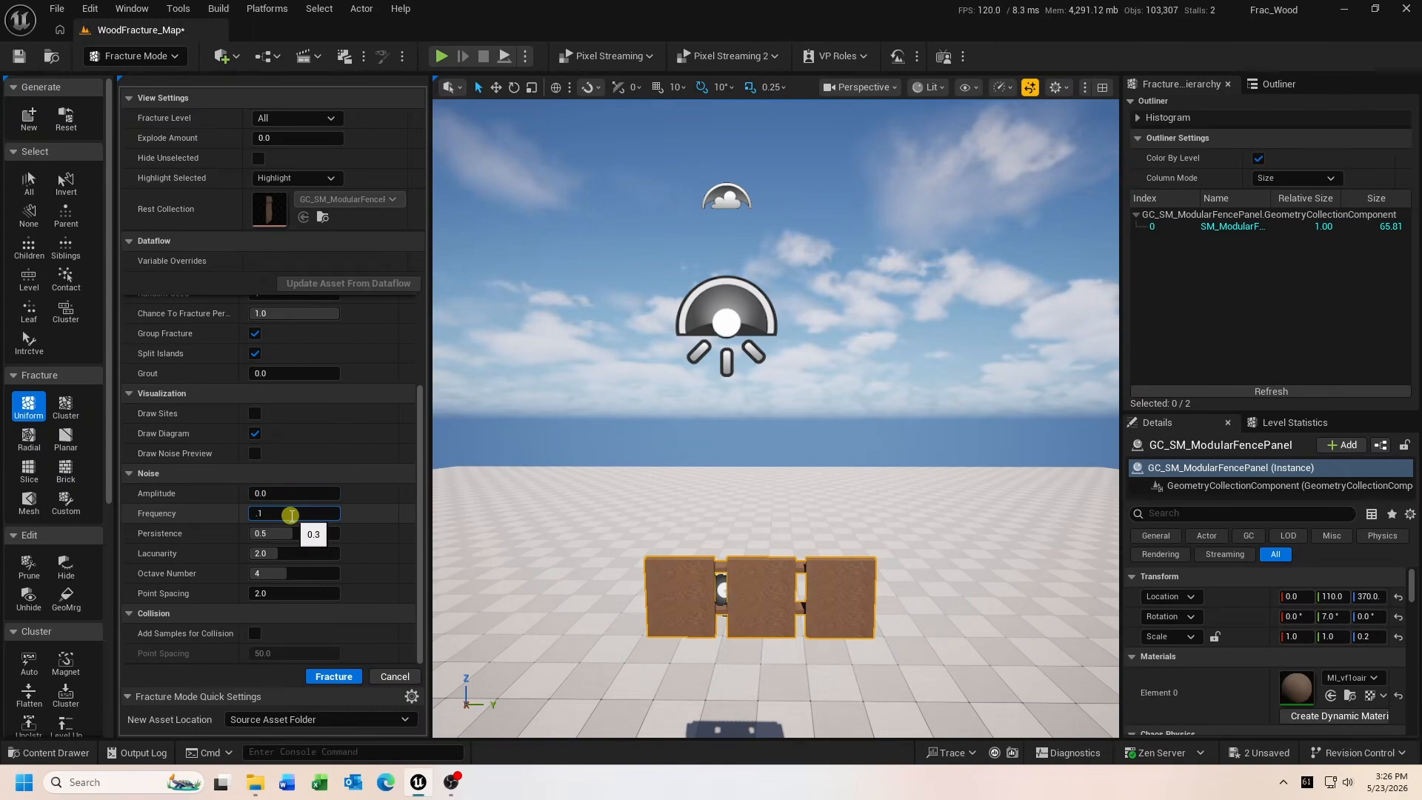
text(.1)
click(302, 590)
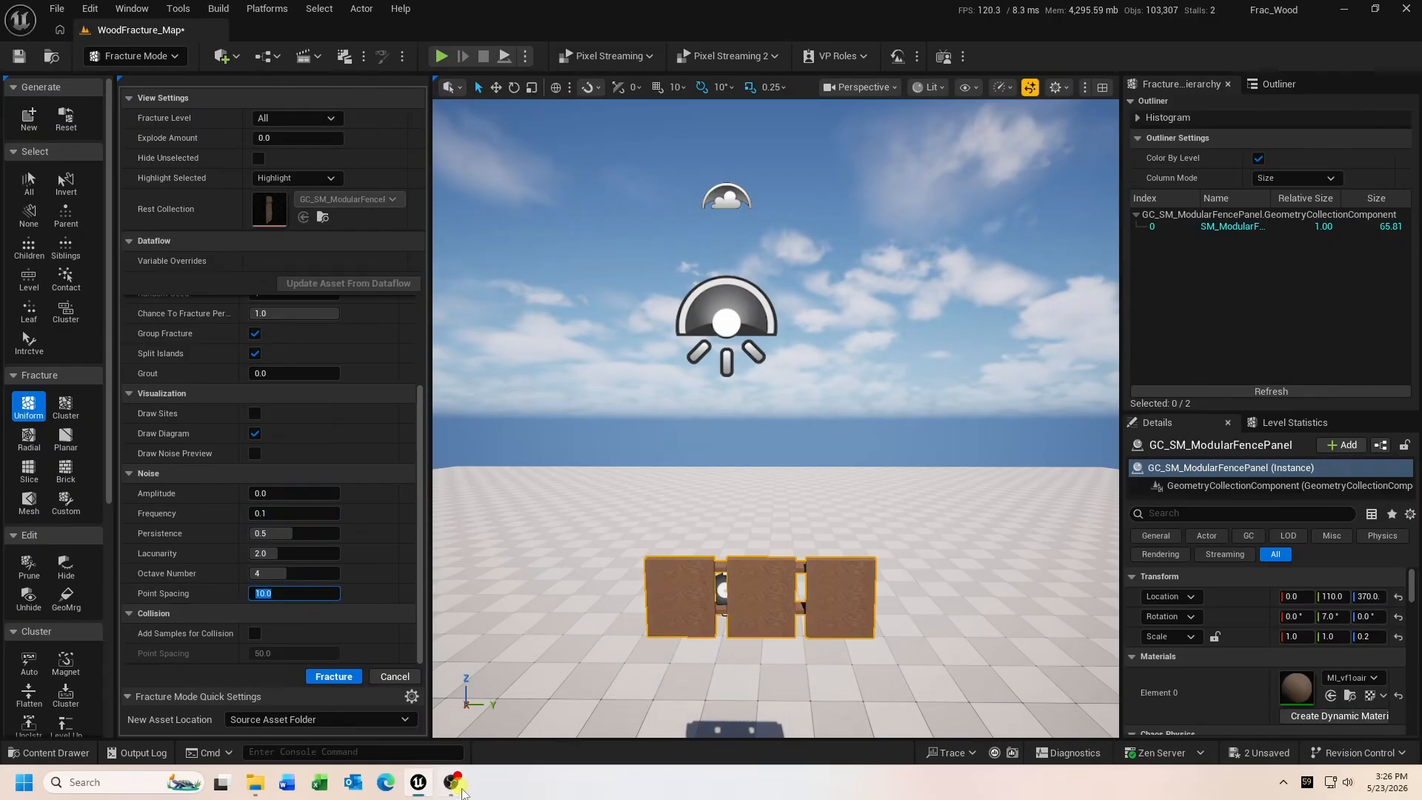
click(1221, 239)
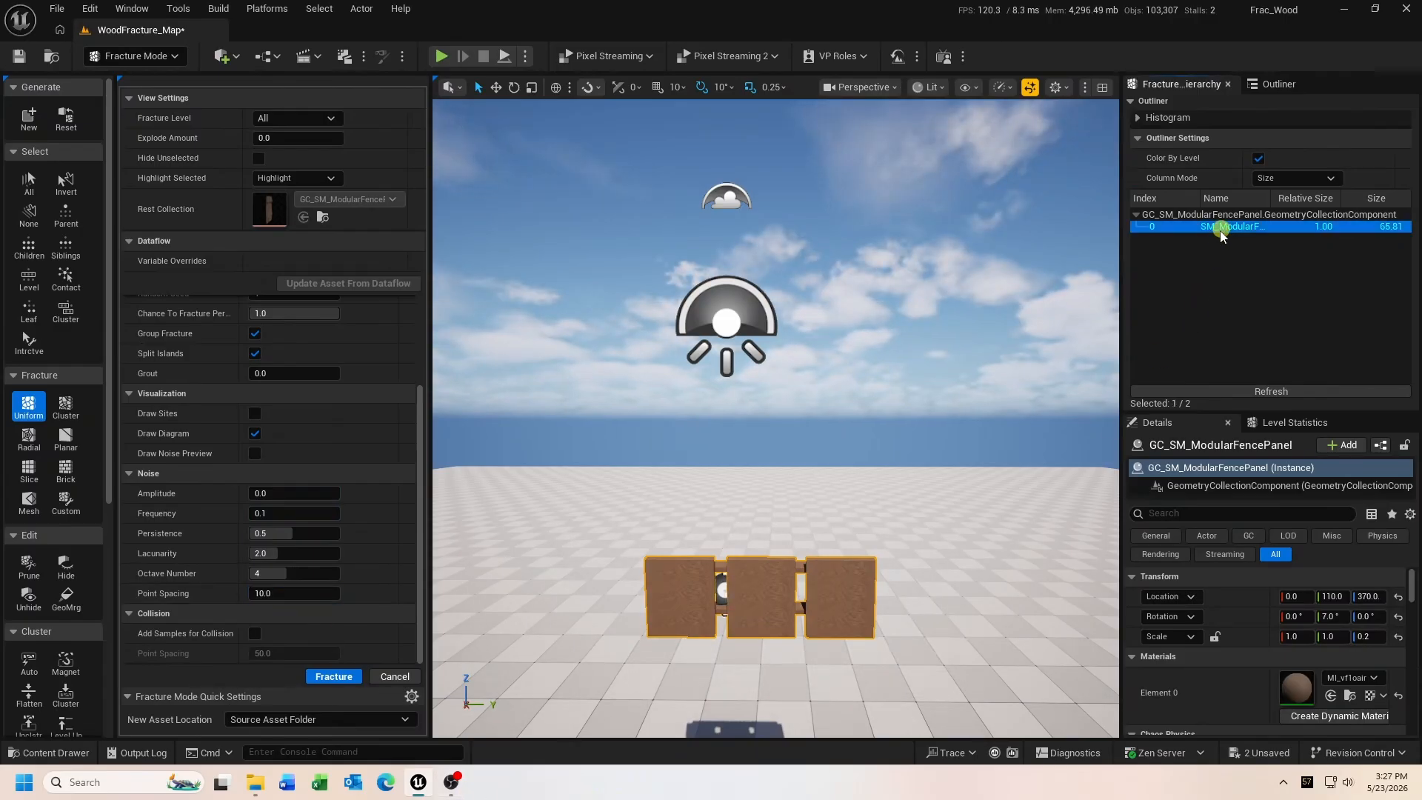
click(333, 676)
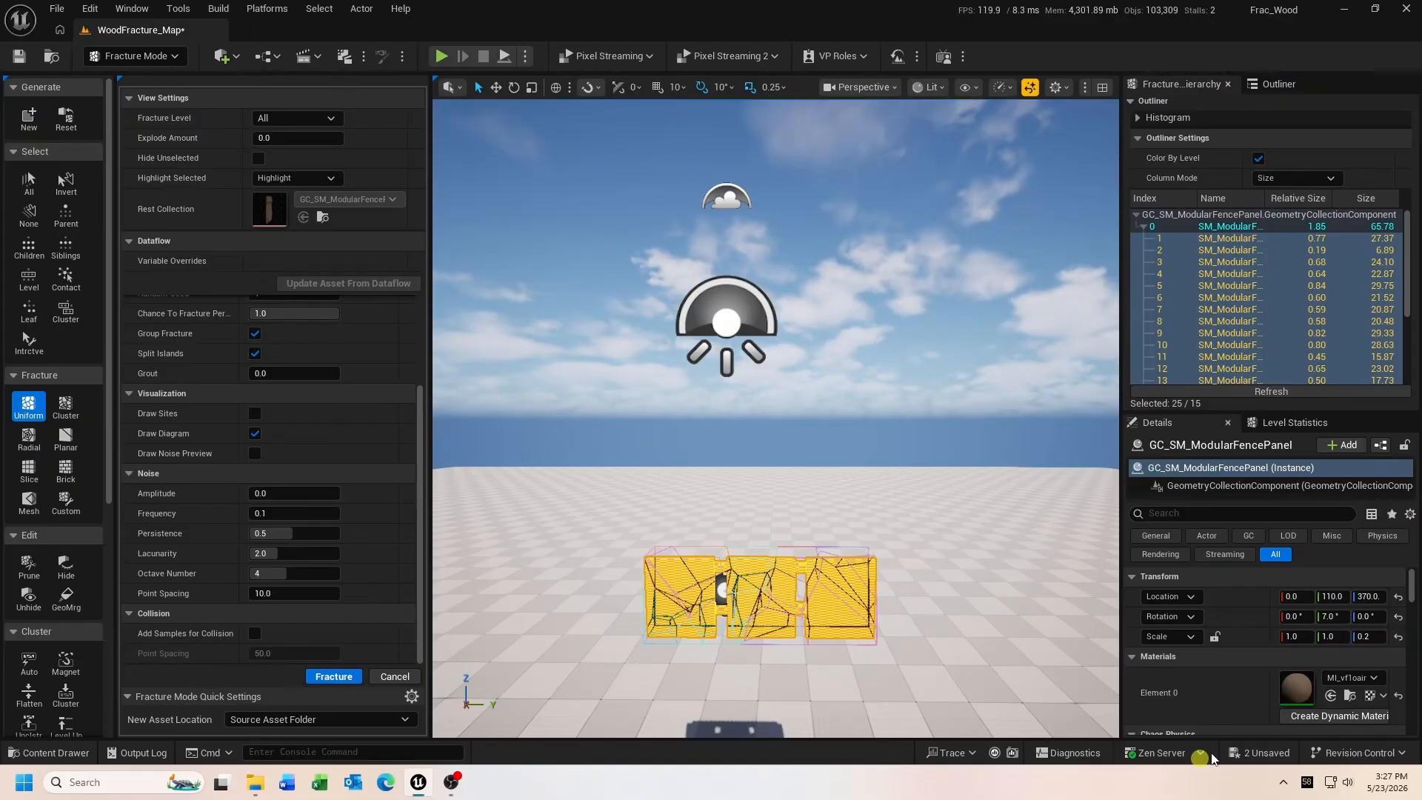
Step: Restore the fence panel's full height by setting its Z scale to 1
click(1365, 637)
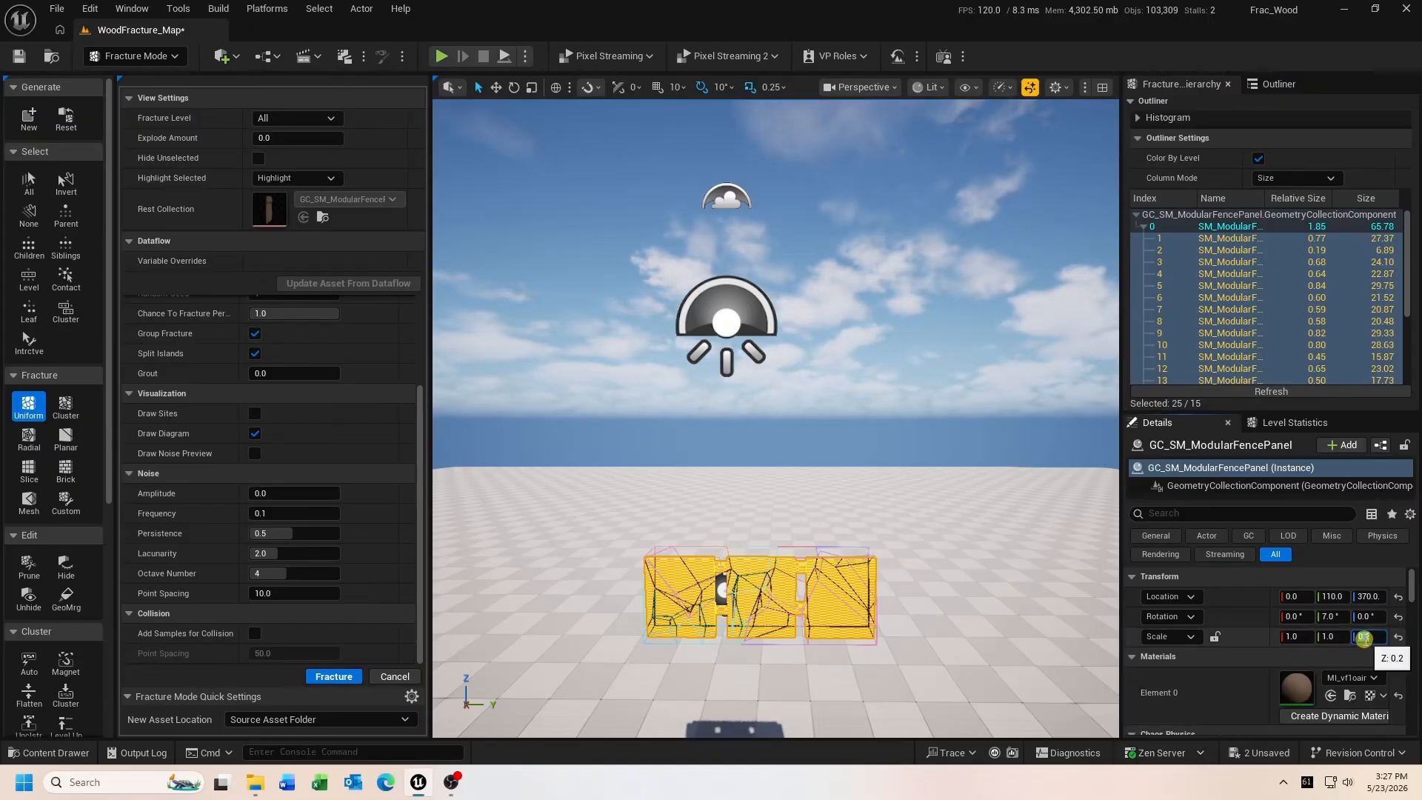
text(1)
key(Return)
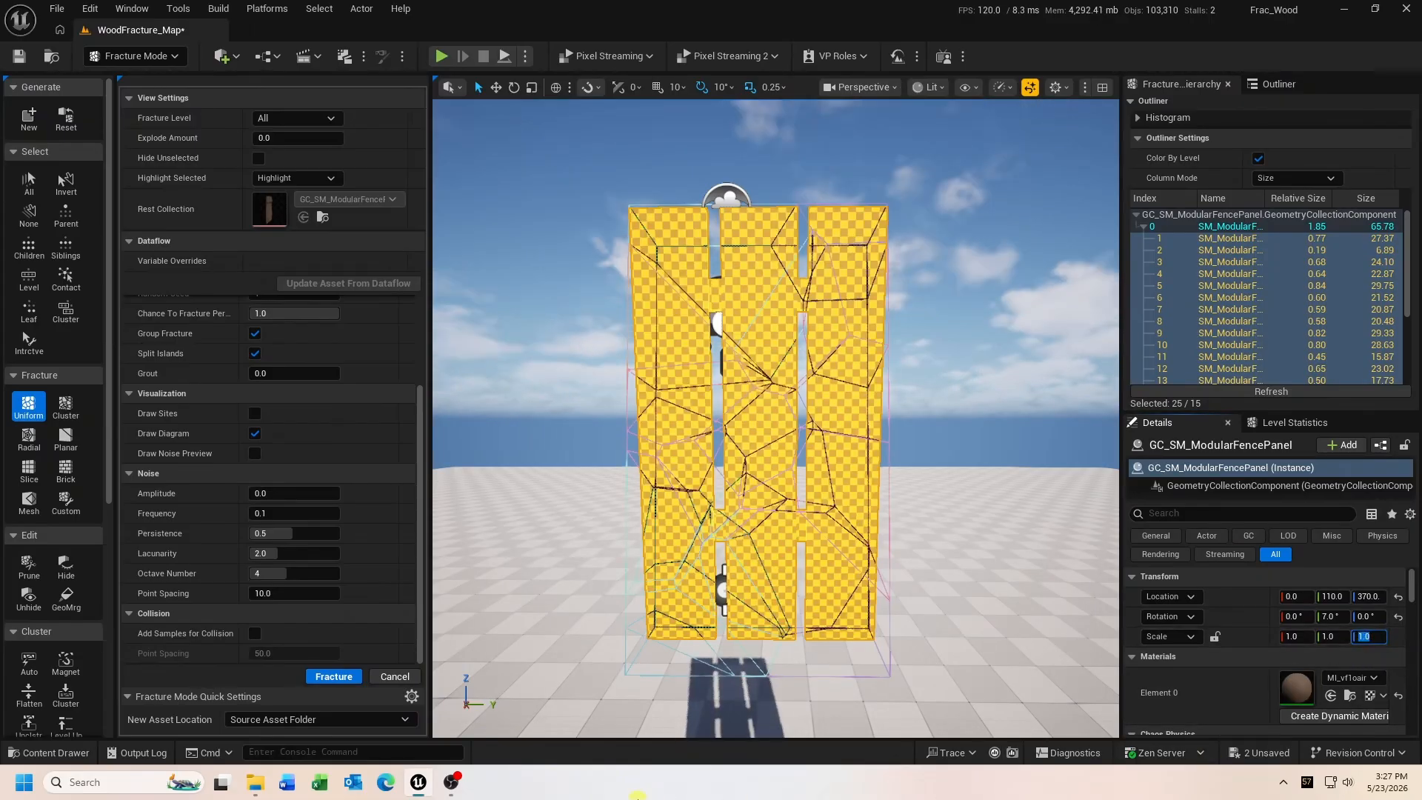
Step: Set up a Planar fracture with noise amplitude 50, frequency 0.3 and point spacing 2
click(60, 445)
click(317, 506)
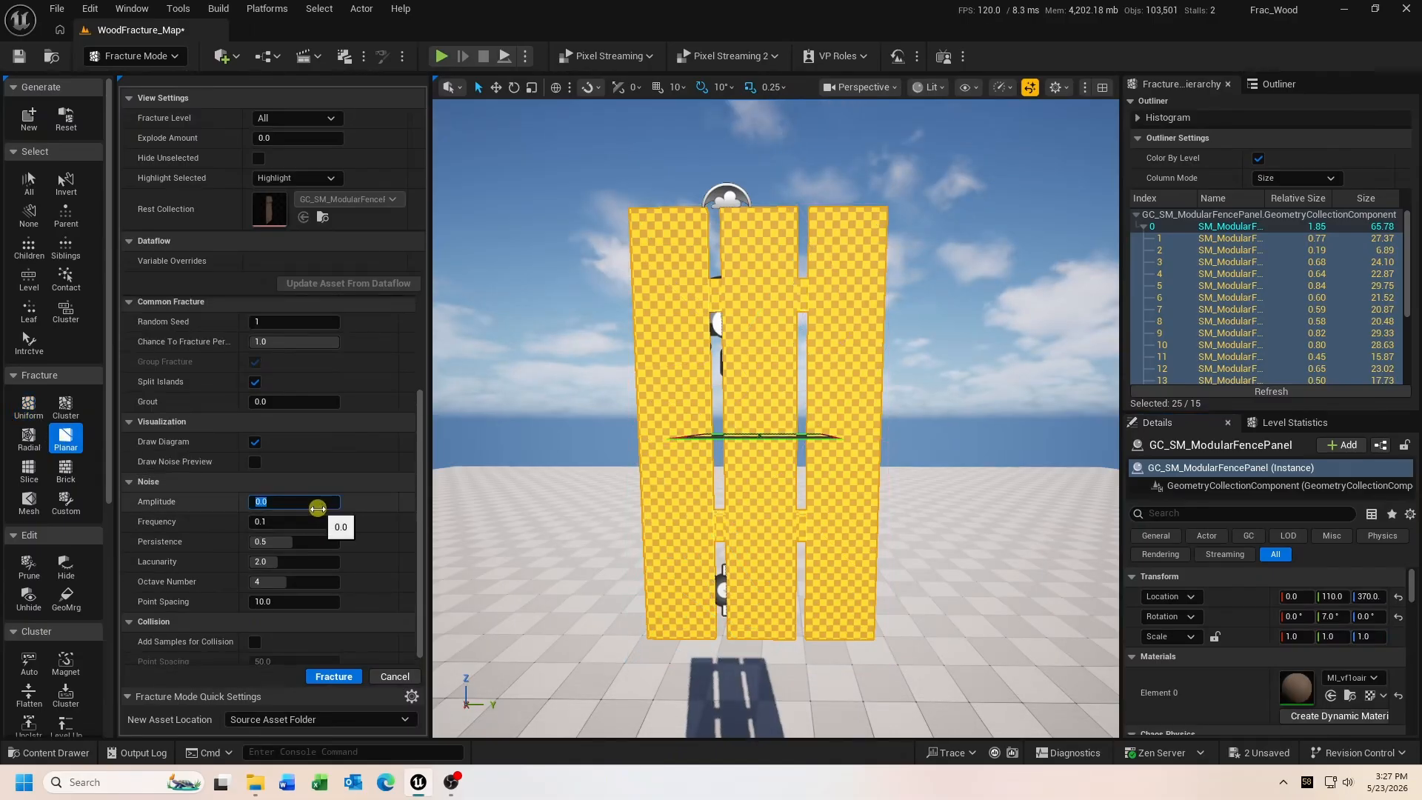
text(50)
key(Return)
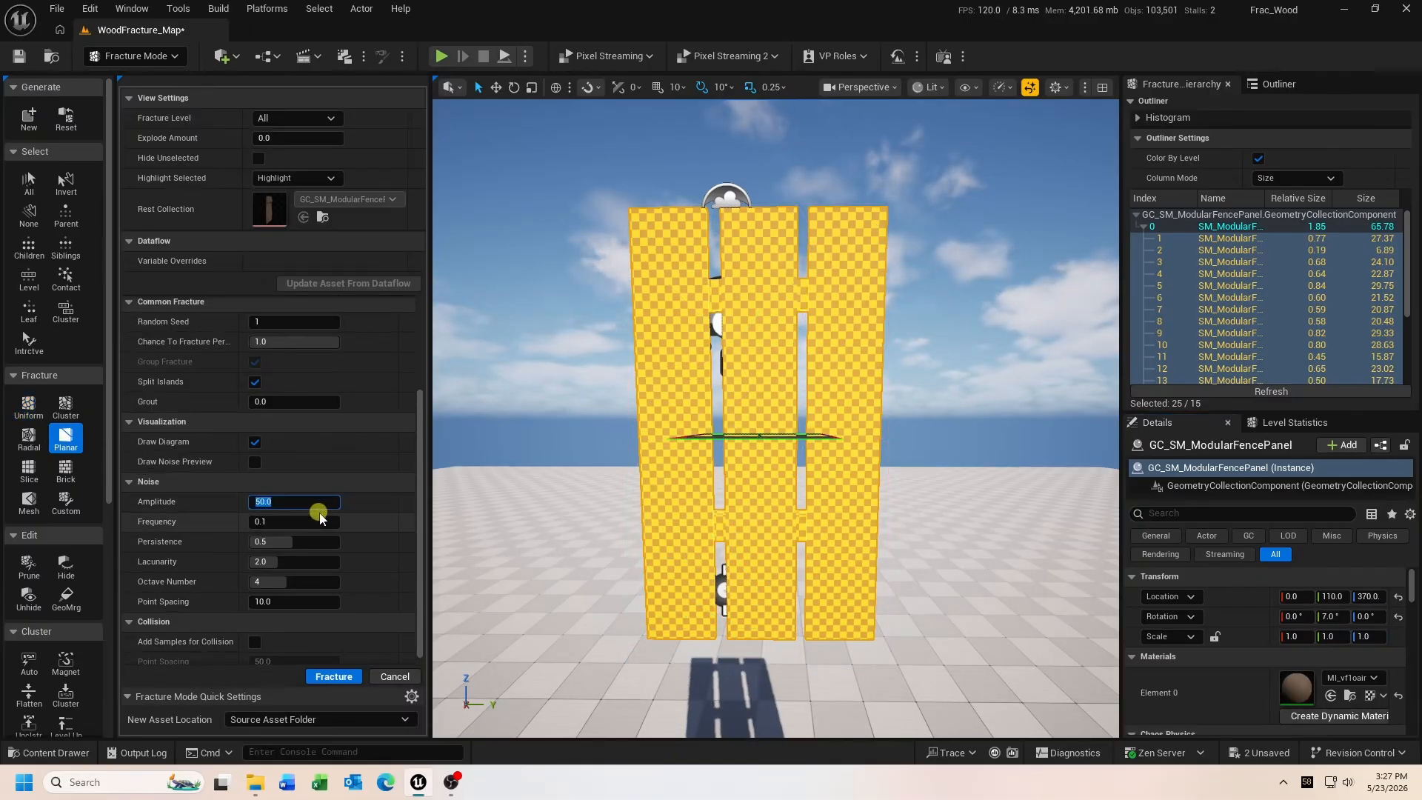
click(315, 521)
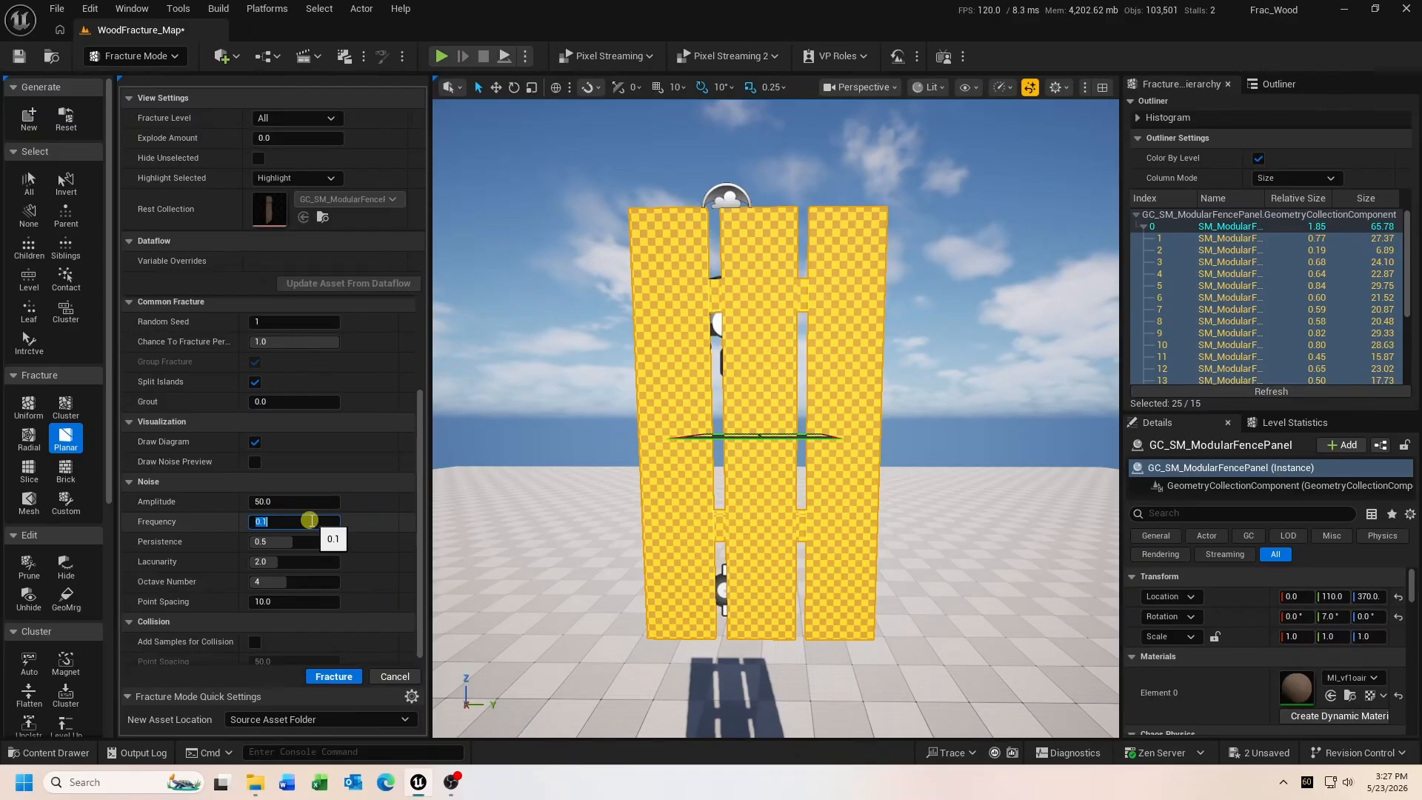
text(.3)
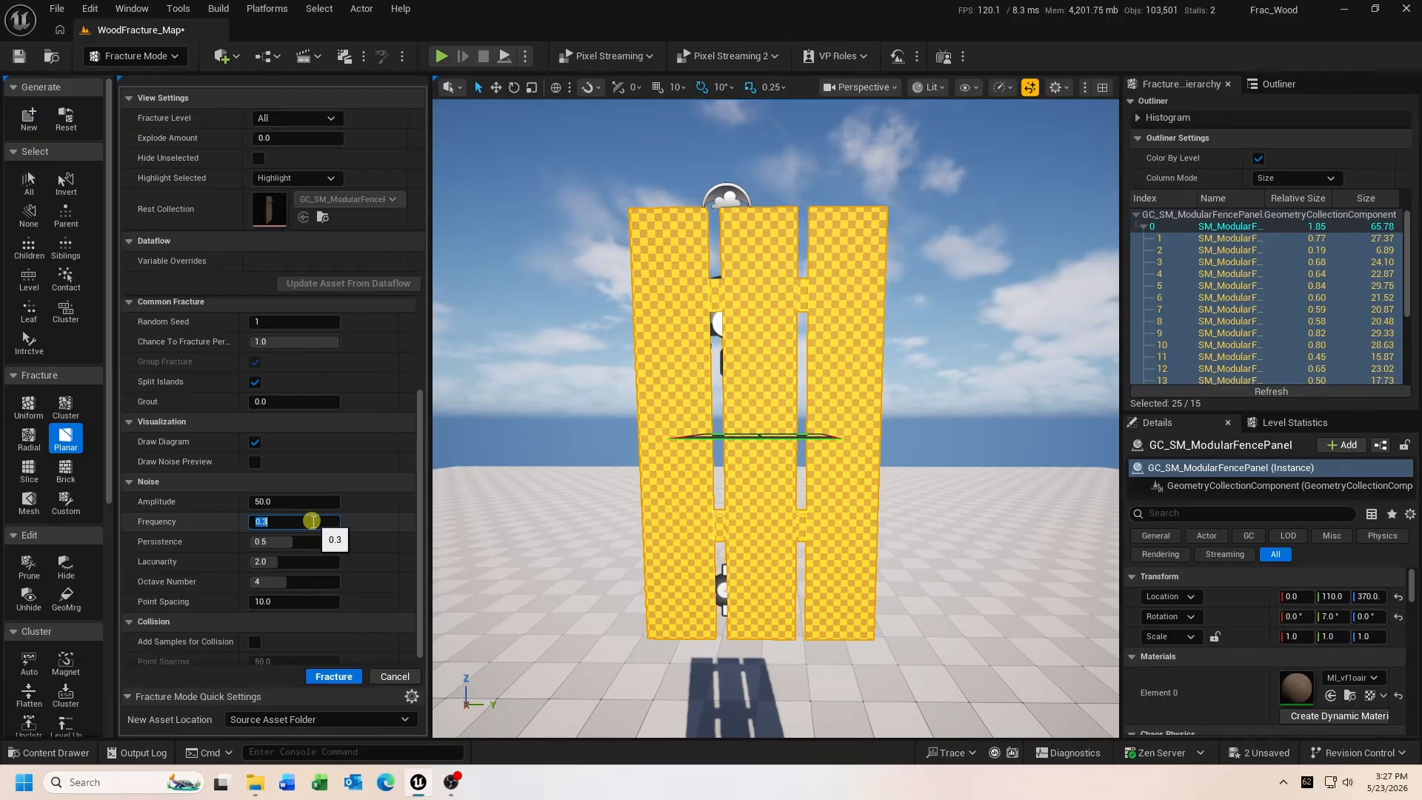
key(Return)
click(316, 601)
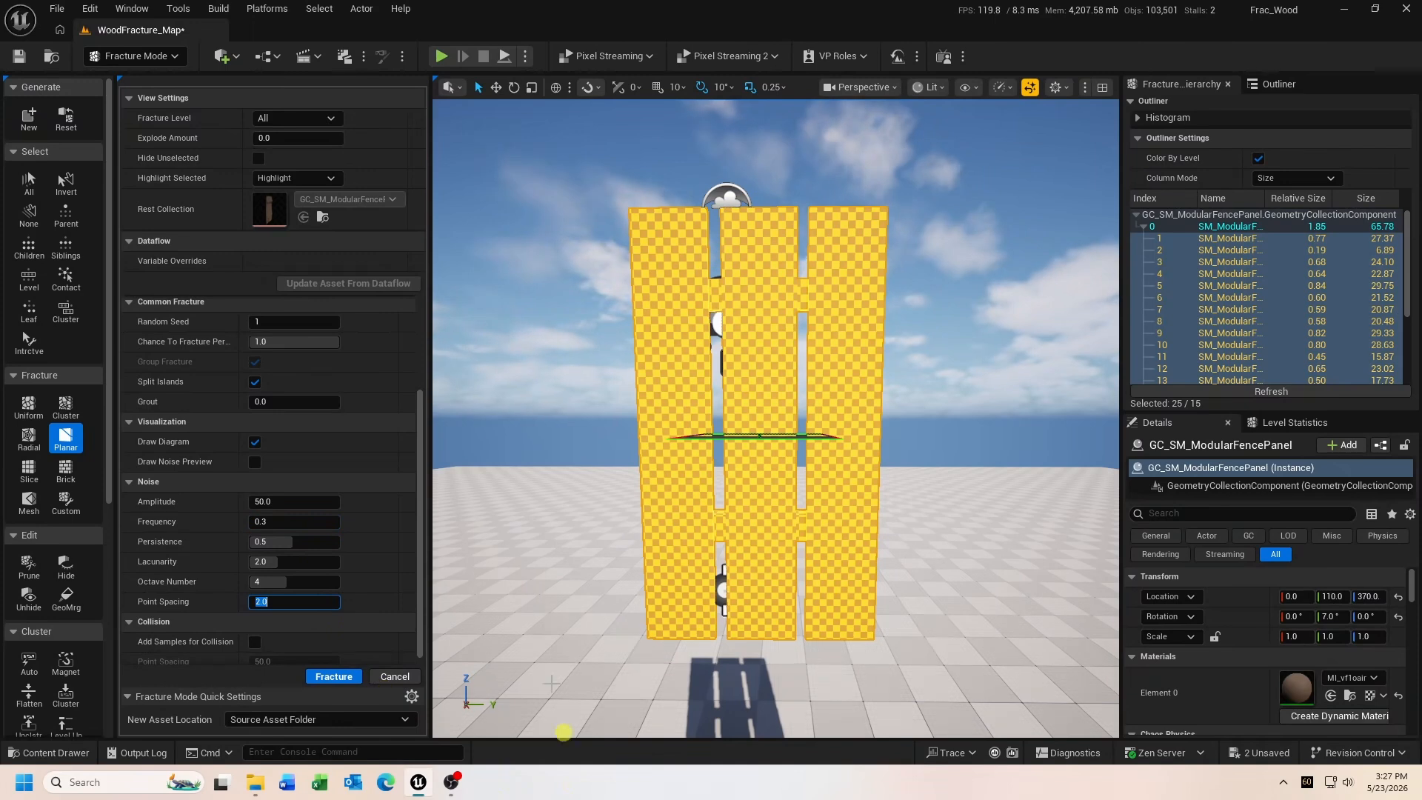
Step: Raise the cutting plane slightly above the panel's middle and apply the Planar fracture to all selected pieces
click(497, 89)
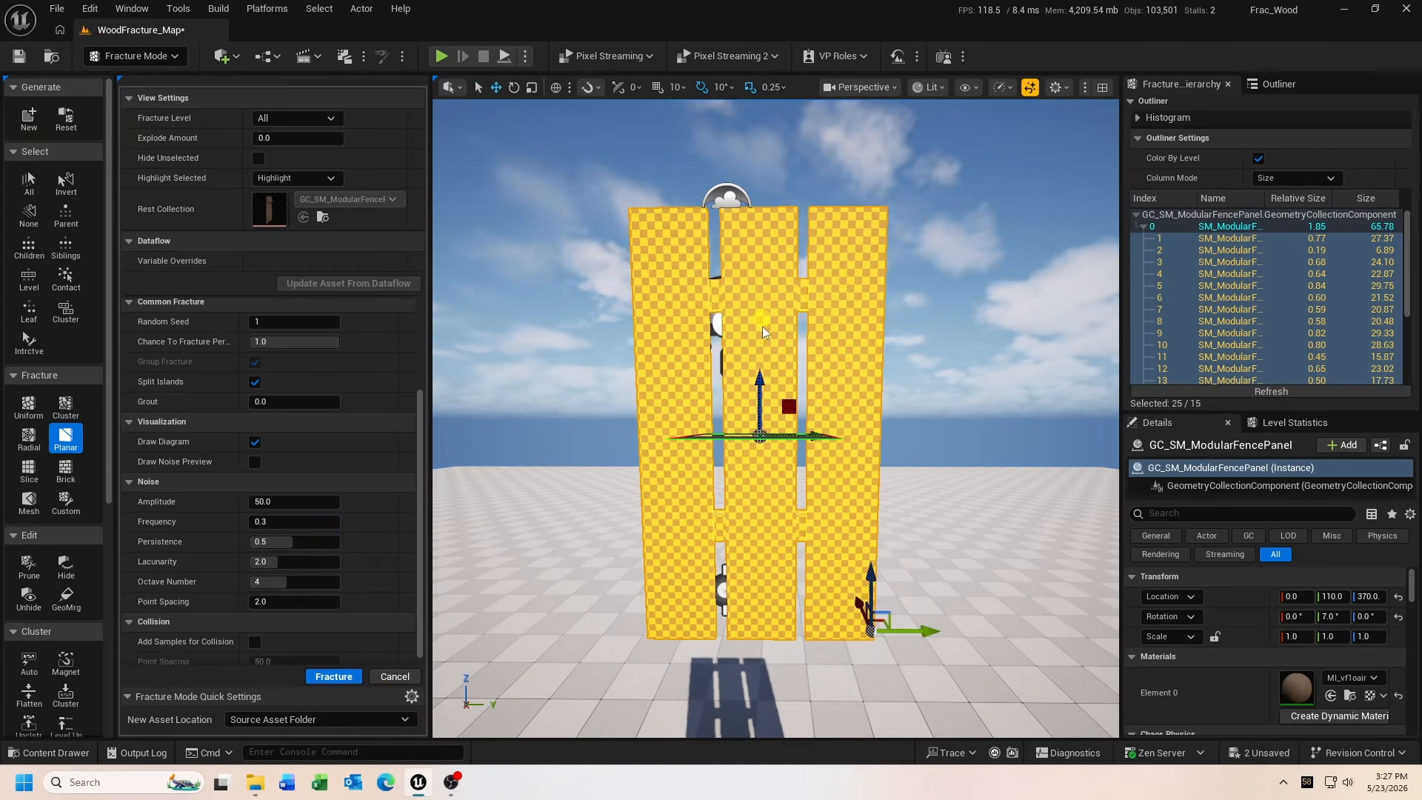
drag(761, 389, 757, 366)
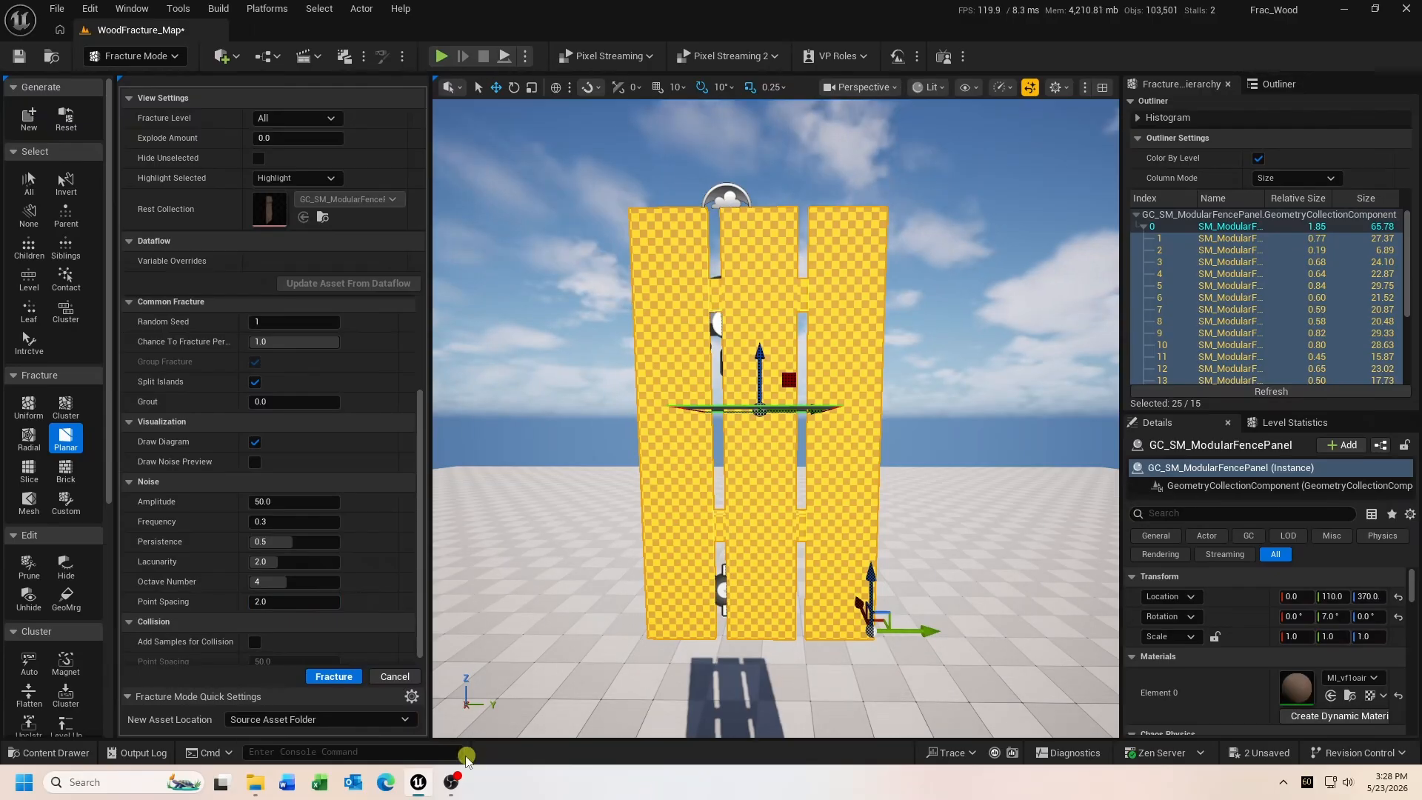
click(349, 676)
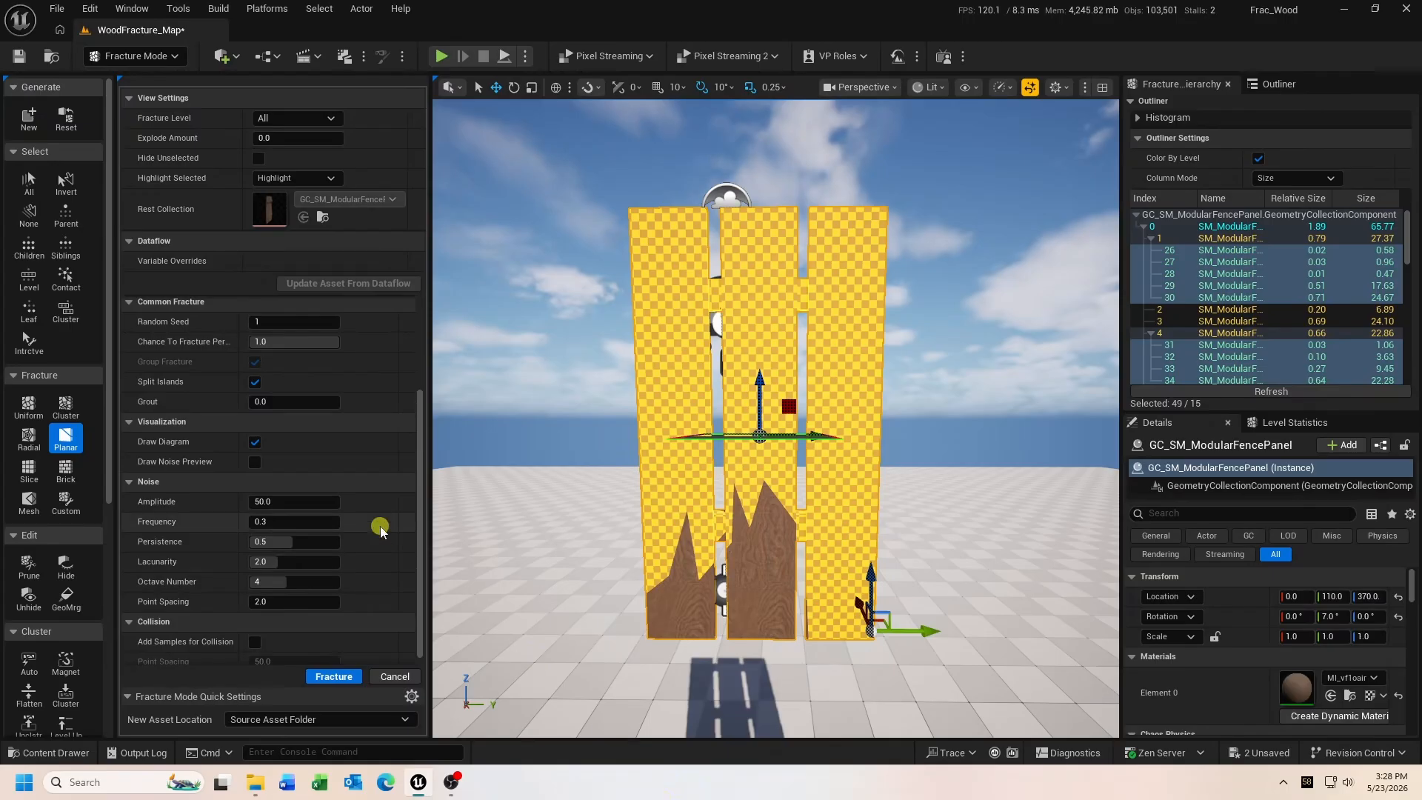
Step: Select the pieces along the panel's top edge and fracture them with a planar cut raised to near the top of the boards
click(27, 345)
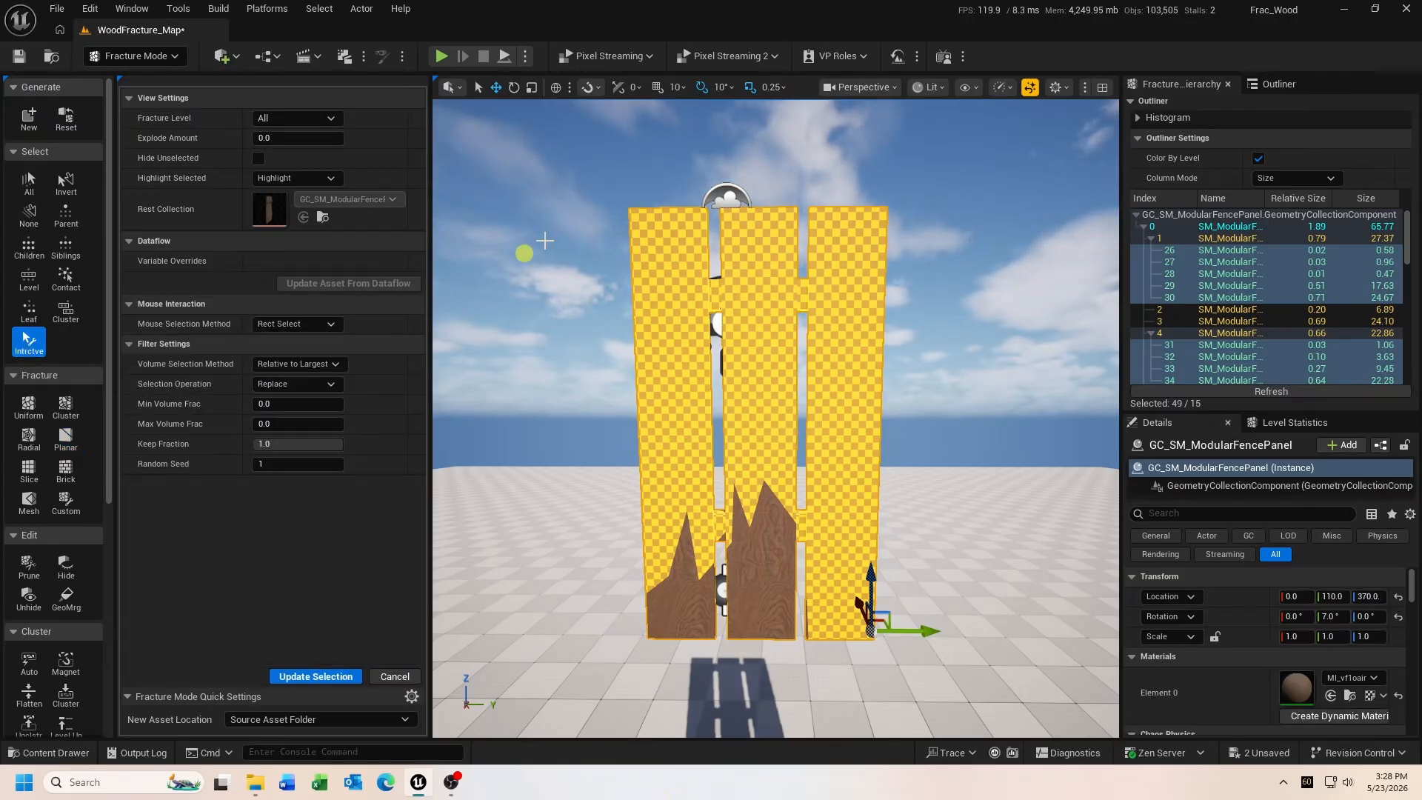
drag(573, 181, 913, 245)
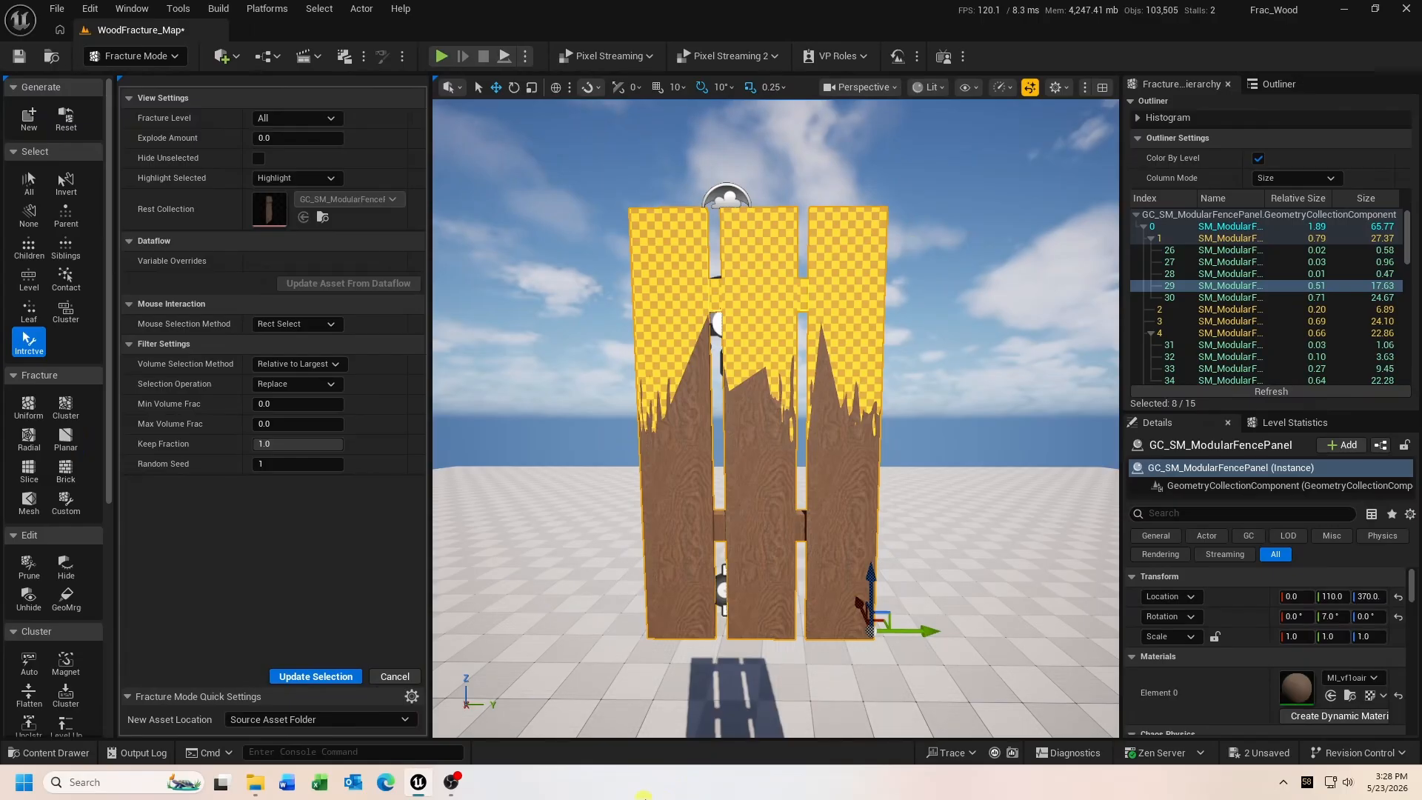
click(65, 438)
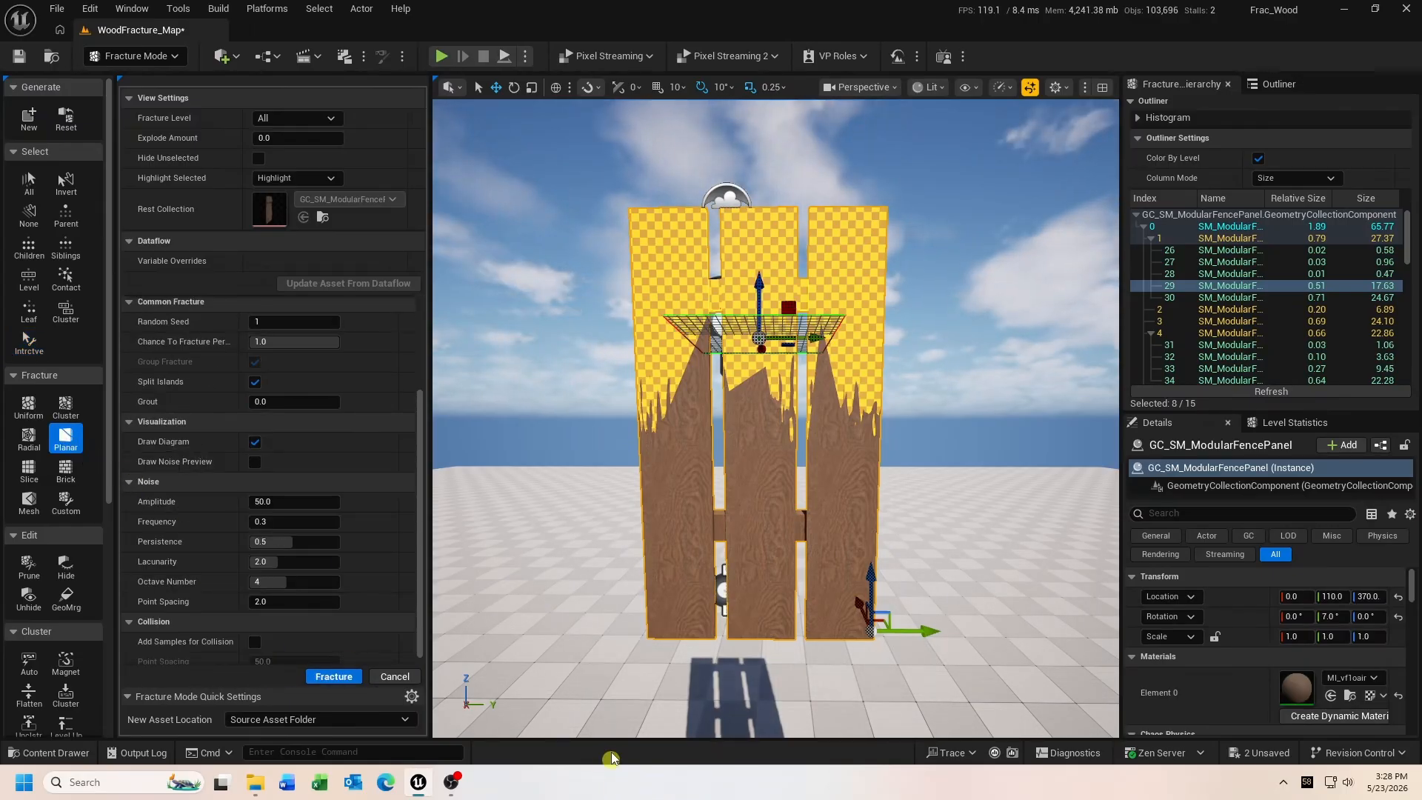
middle_drag(623, 690, 624, 689)
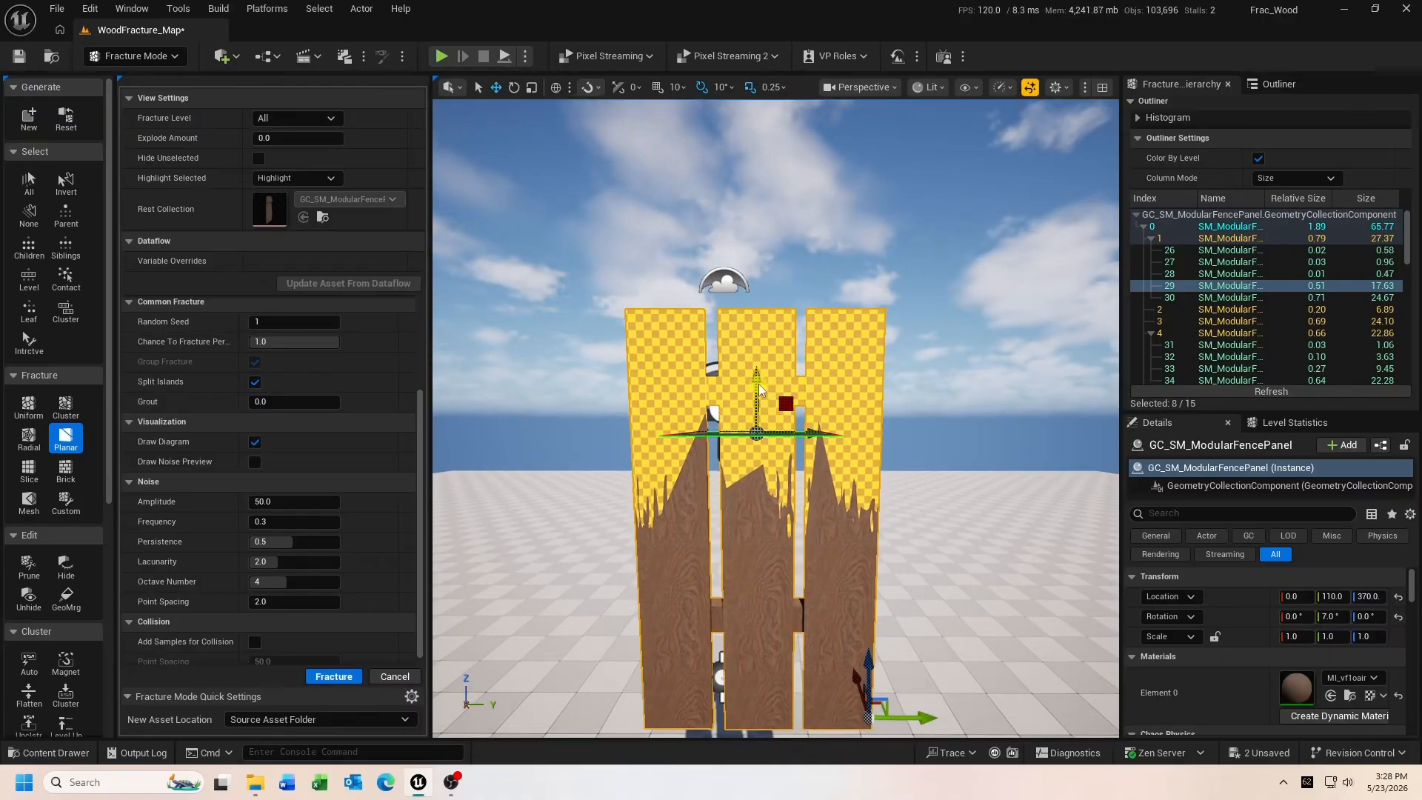
mouse_move(759, 384)
mouse_down()
mouse_move(758, 338)
mouse_move(759, 363)
mouse_up()
middle_drag(745, 622, 745, 622)
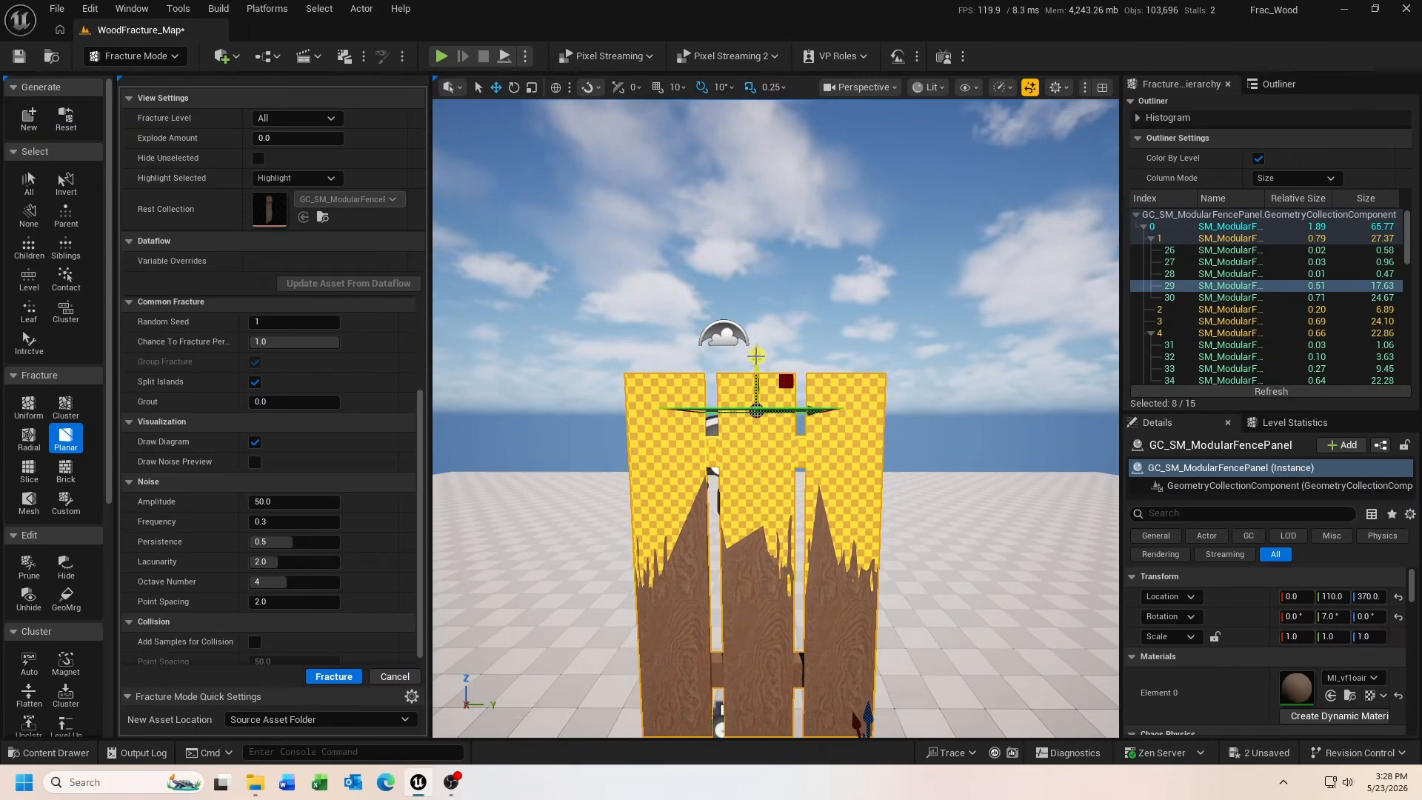
drag(757, 355, 754, 348)
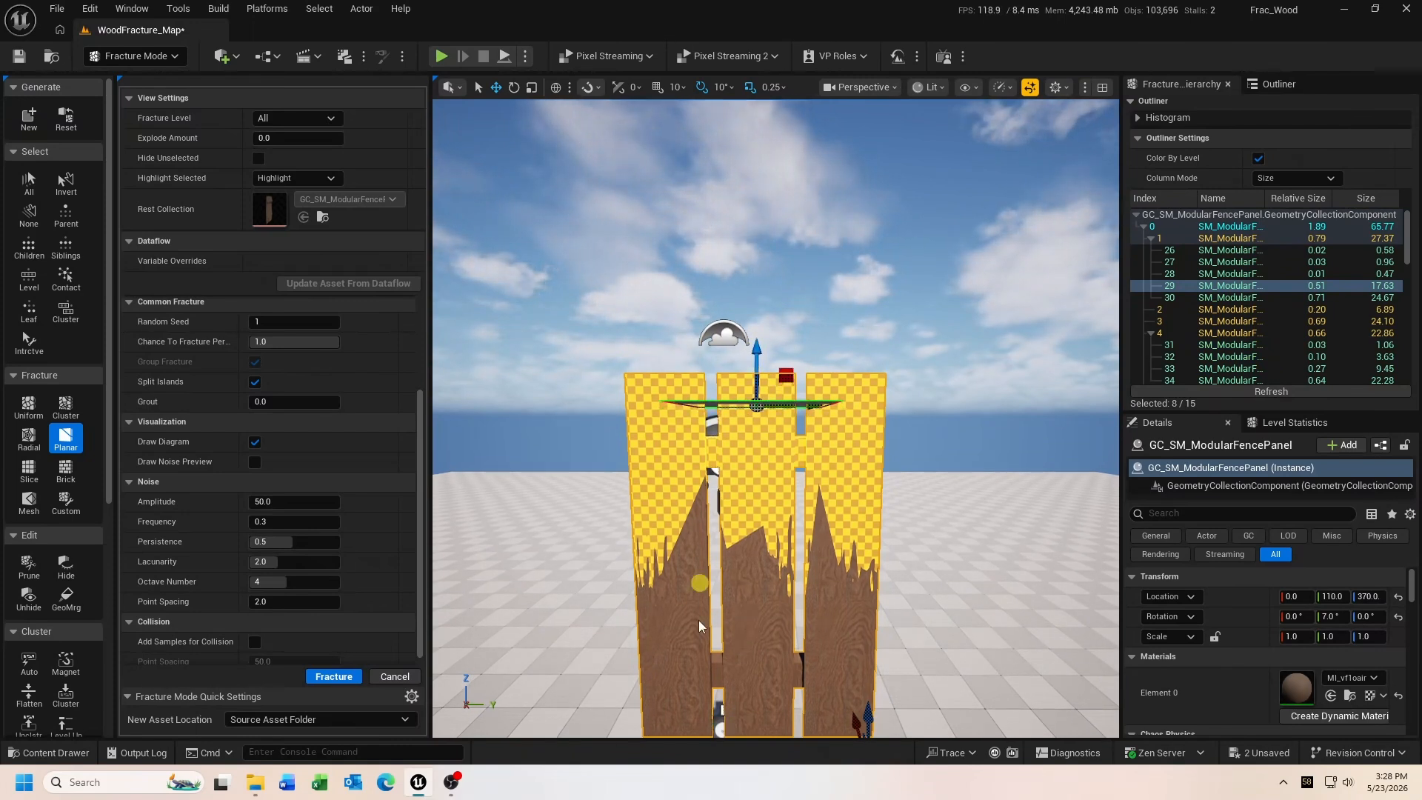
click(353, 679)
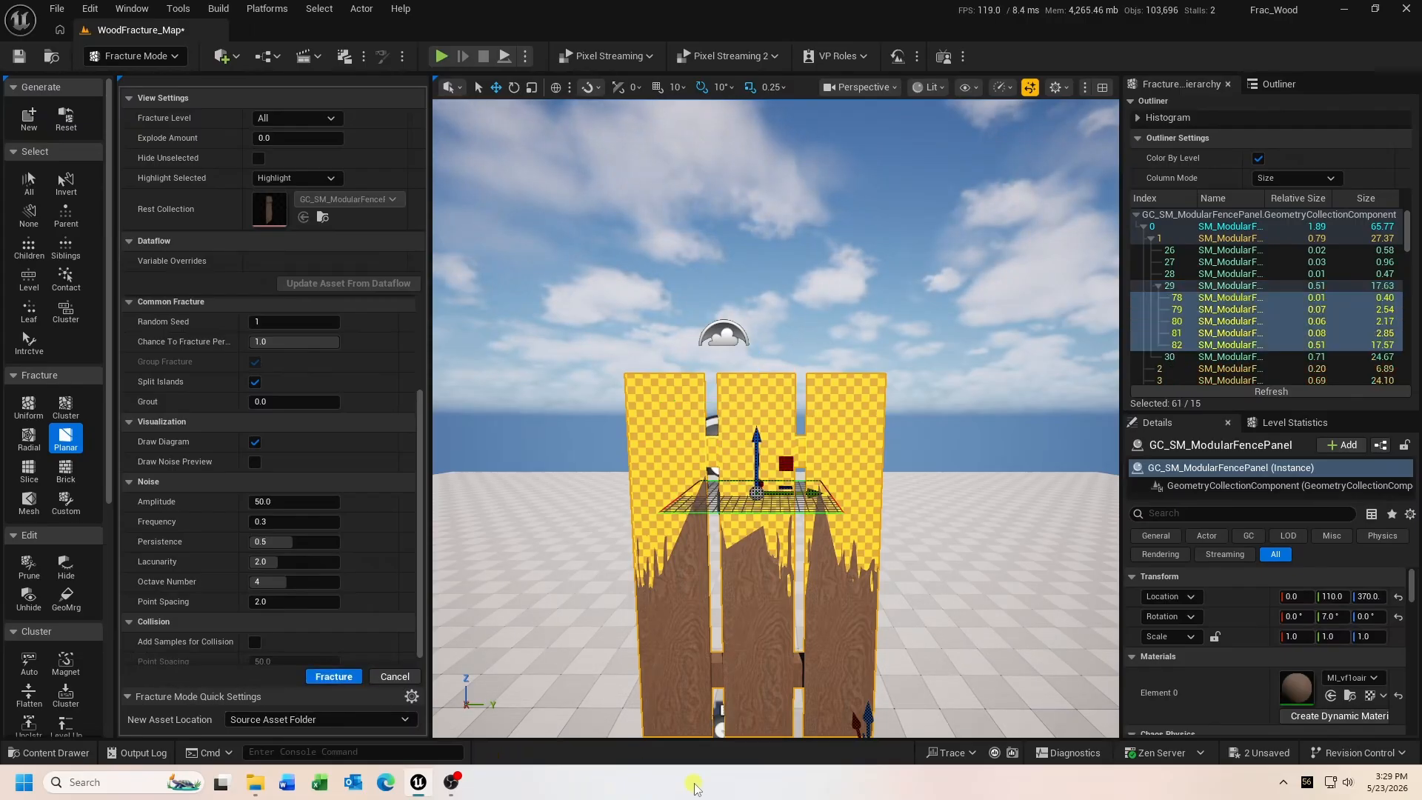
Step: Select the pieces along the panel's bottom edge and fracture them with a planar cut lowered to near the bottom of the boards
middle_drag(605, 619, 599, 796)
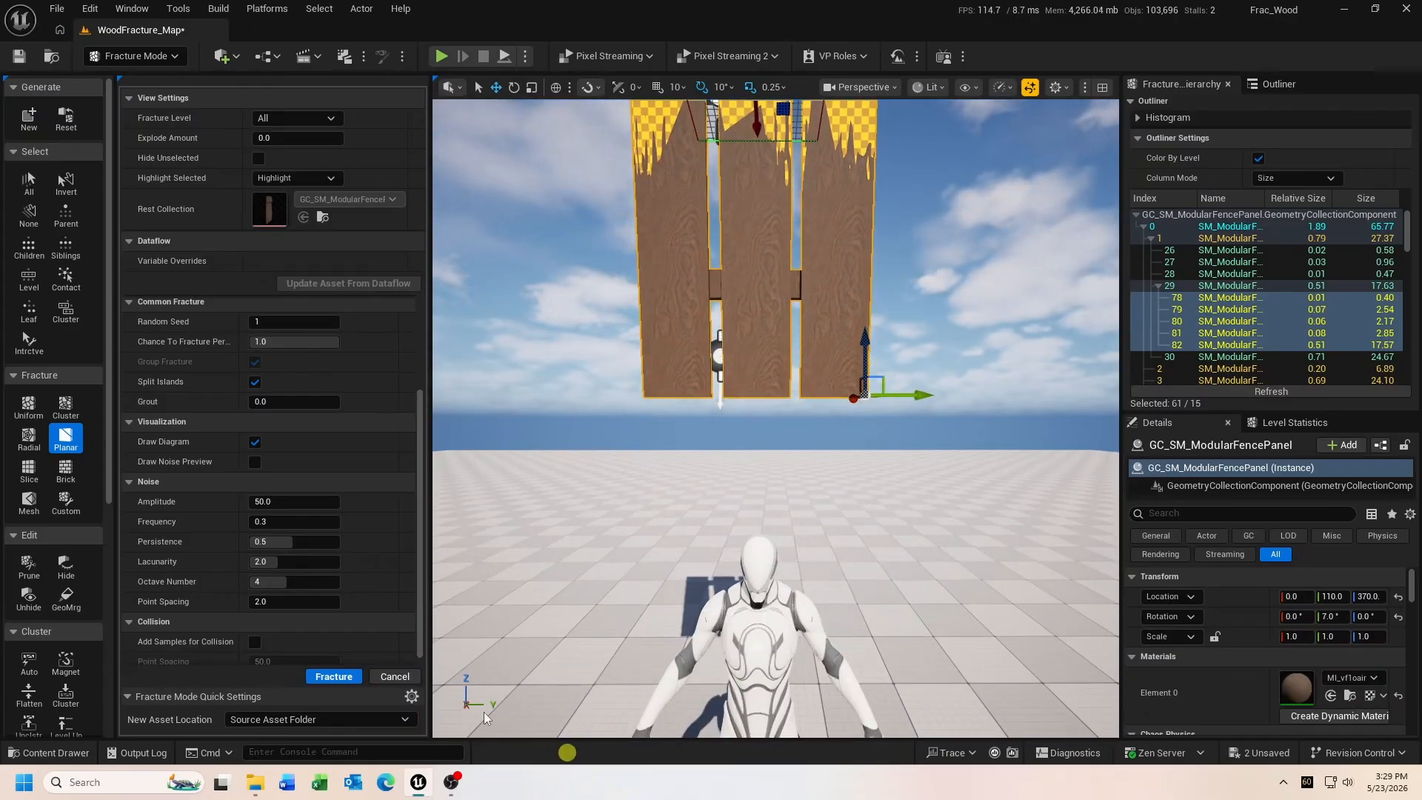
click(29, 341)
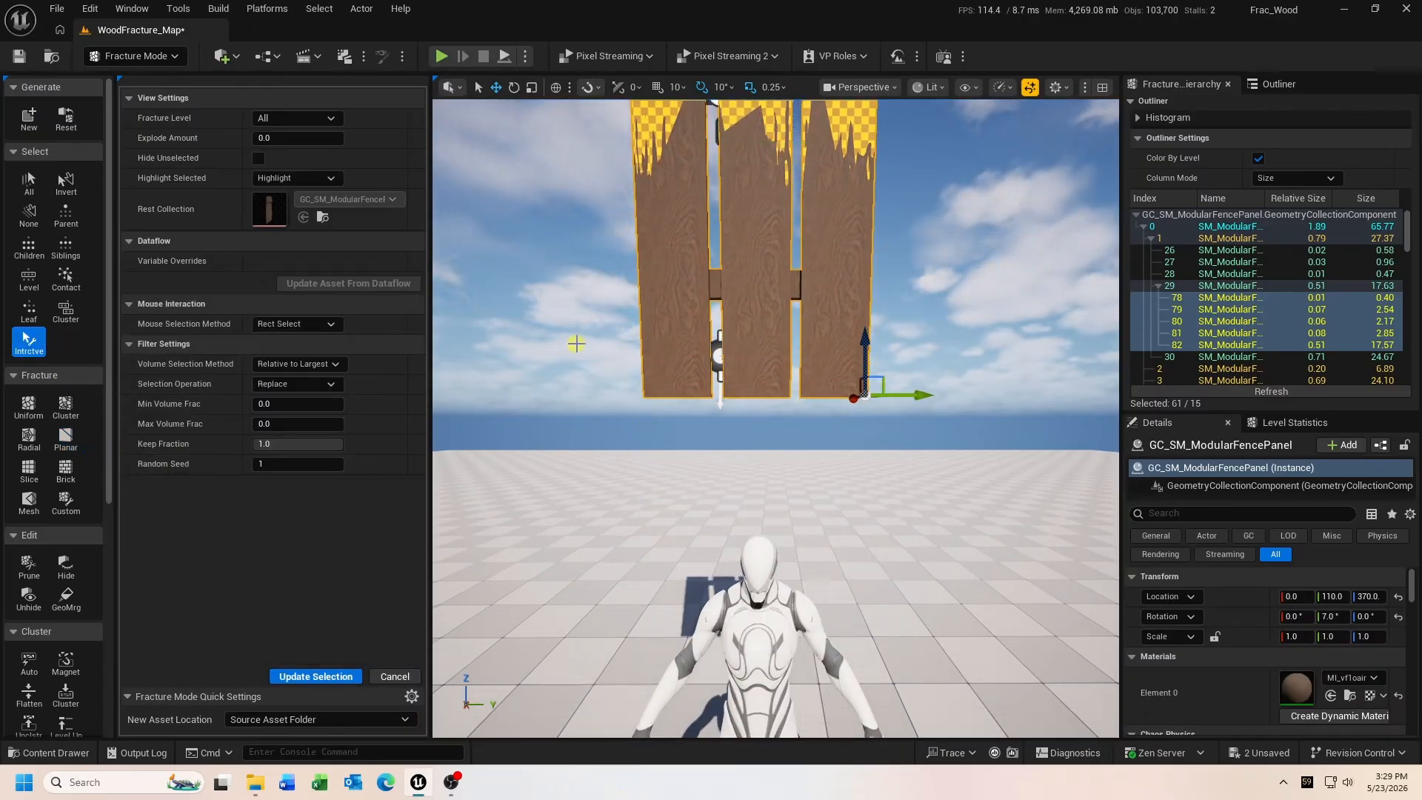
drag(593, 339, 924, 419)
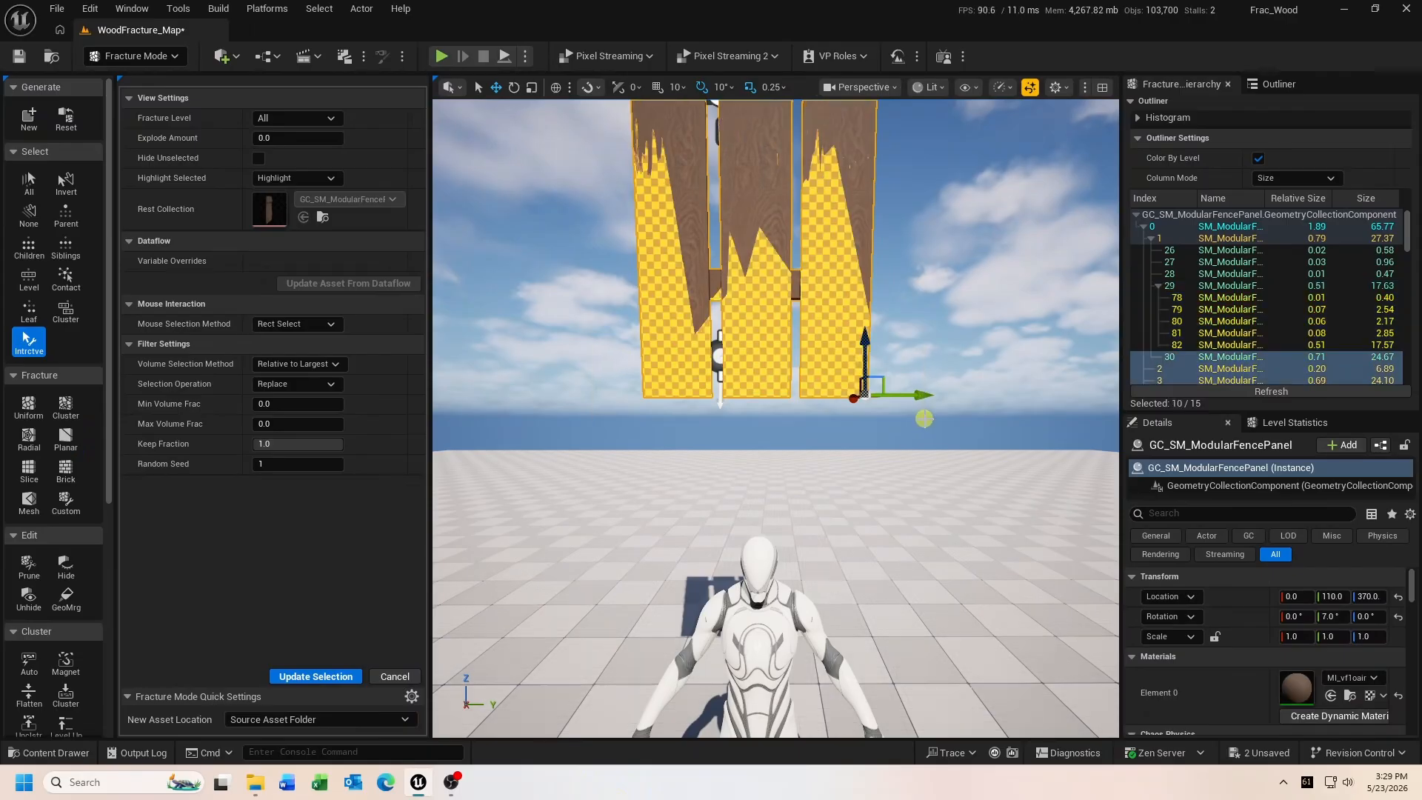
click(65, 437)
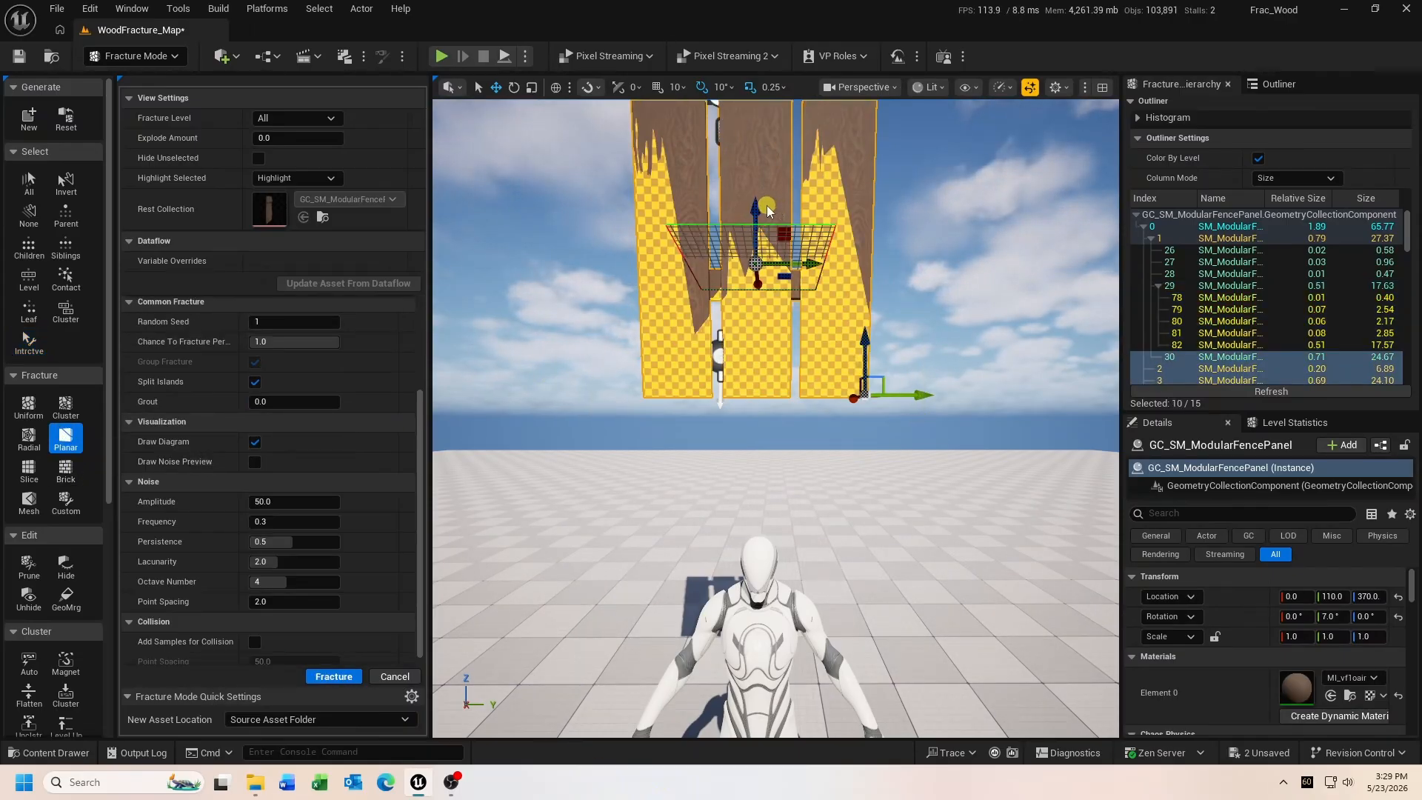
drag(760, 211, 762, 303)
middle_drag(781, 331, 782, 243)
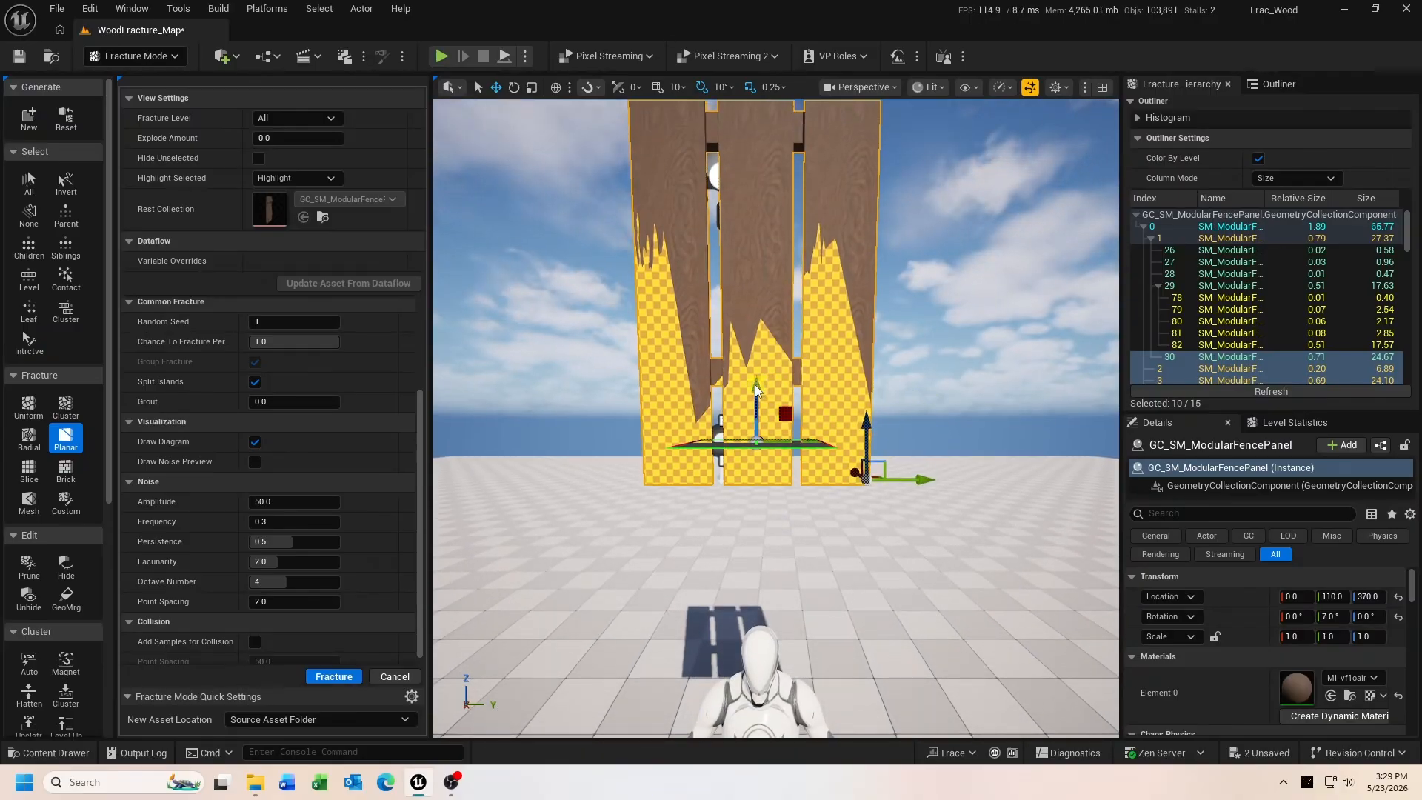
drag(756, 389, 756, 377)
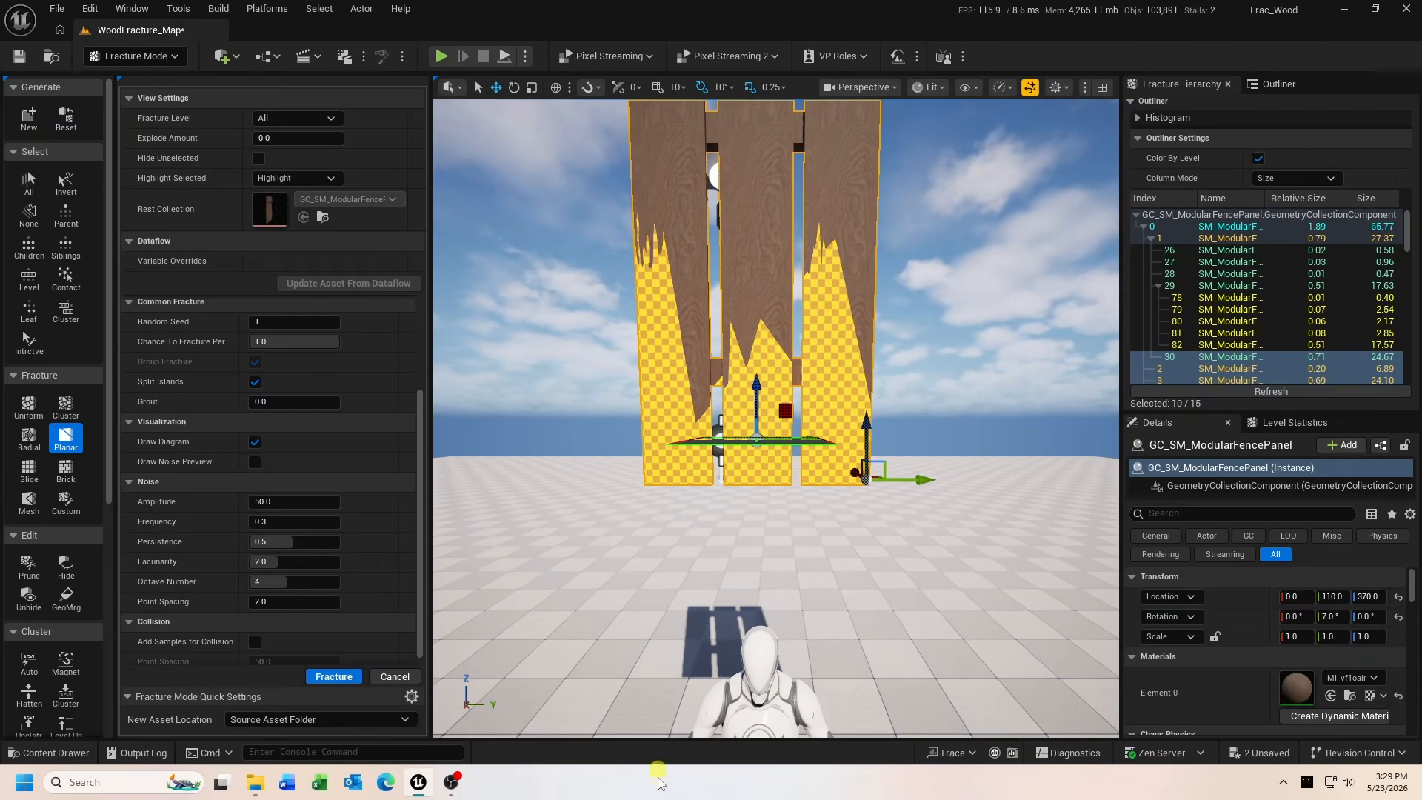
click(345, 677)
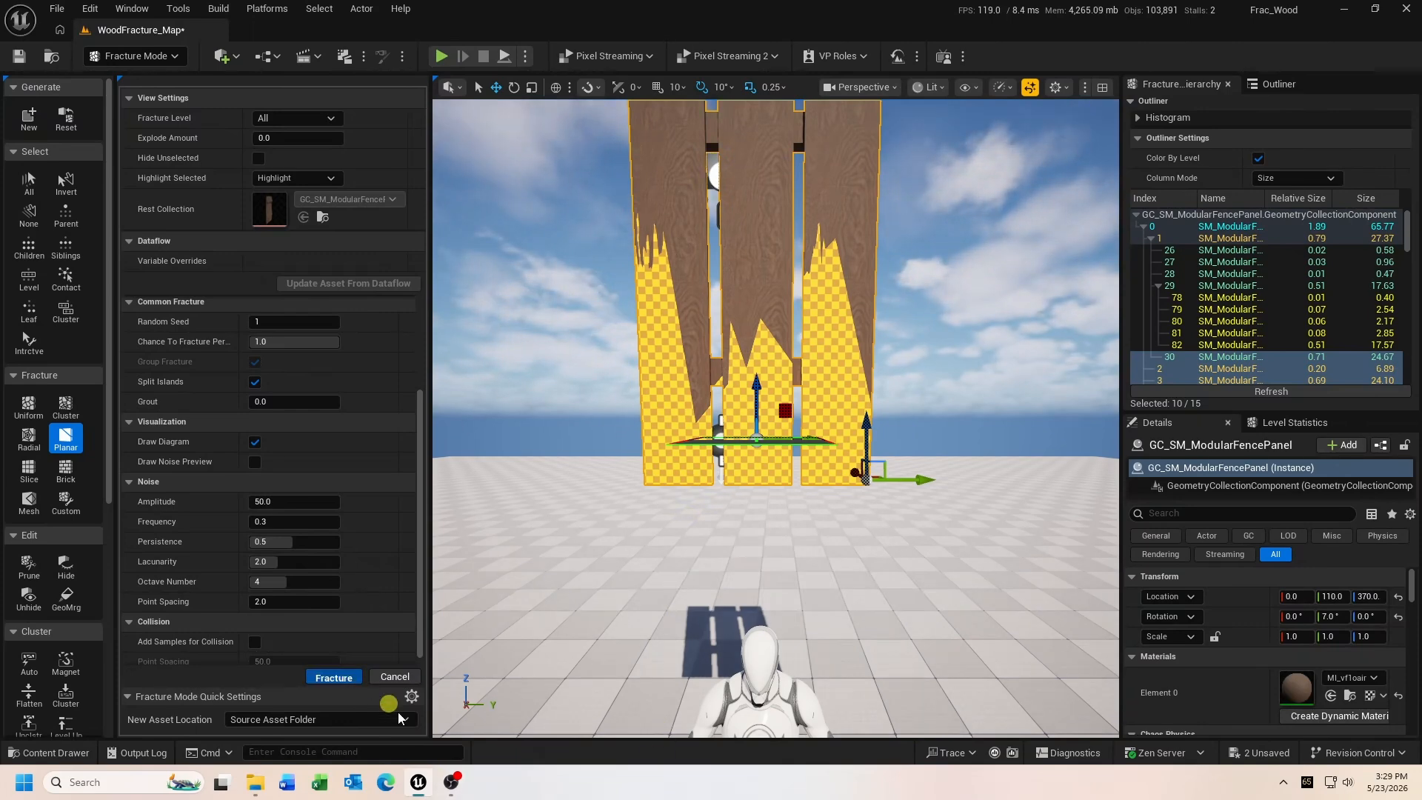
Step: Deselect the fence panel, simulate its fall onto the ground, inspect the broken pieces up close and end the simulation
click(479, 87)
key(1)
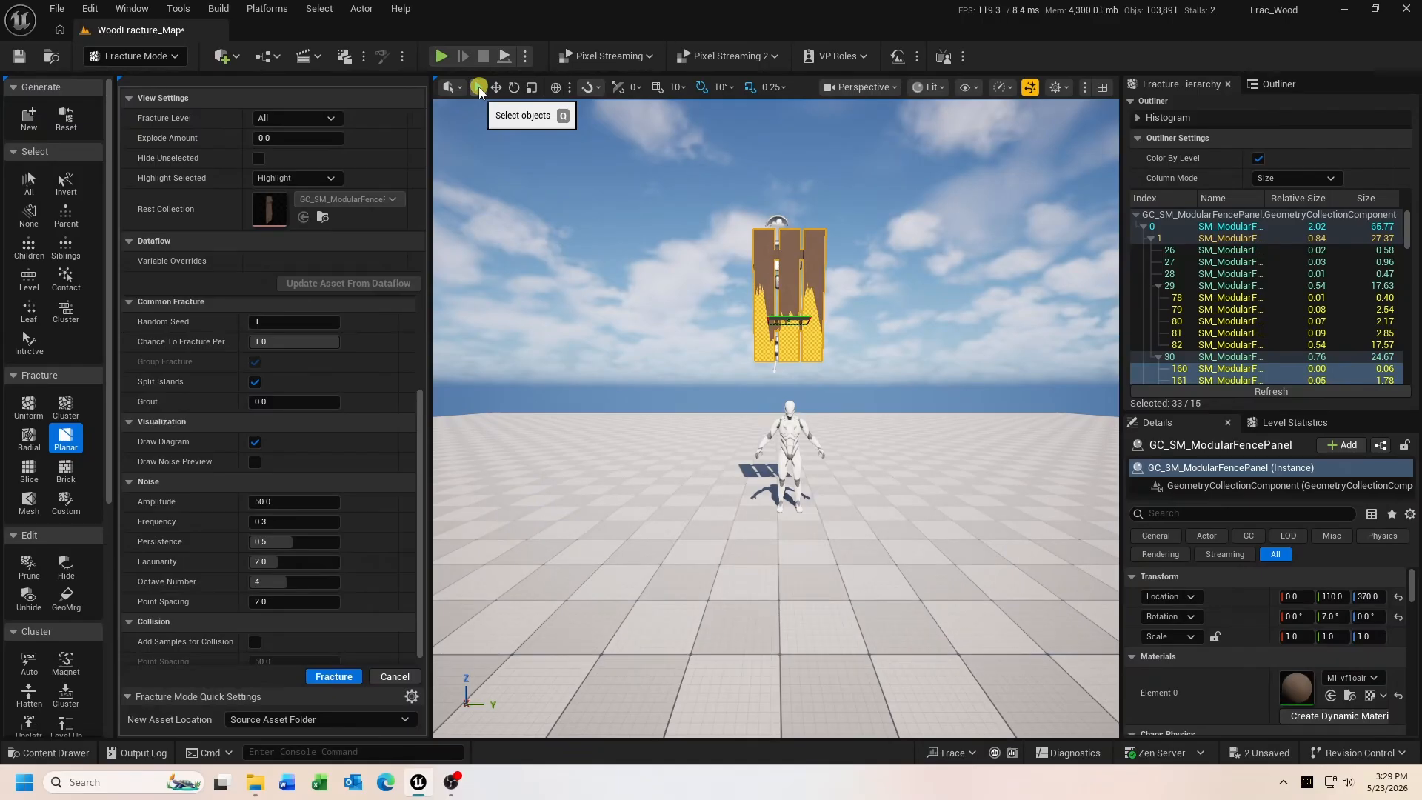
key(Escape)
click(504, 57)
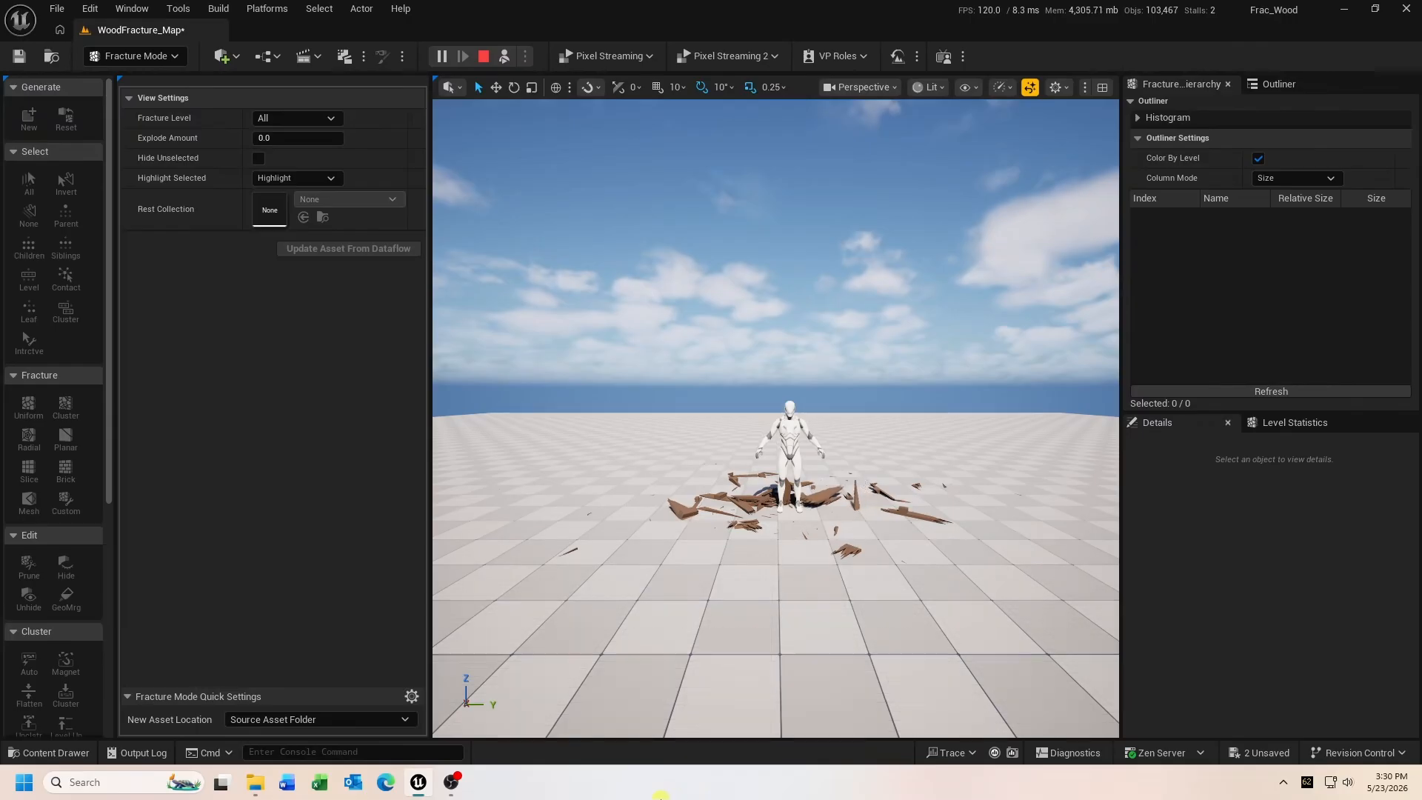
key(w)
right_drag(790, 639, 770, 733)
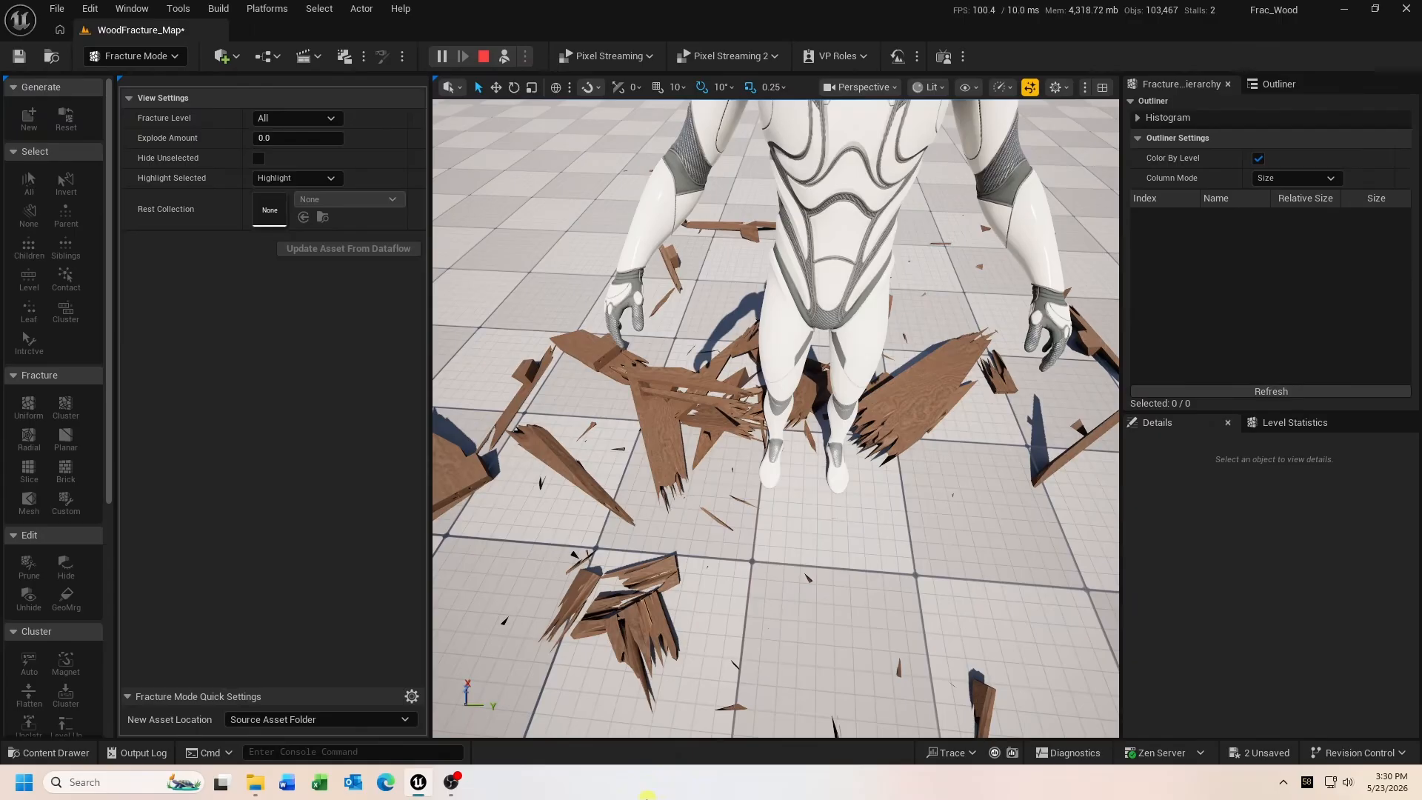
click(484, 56)
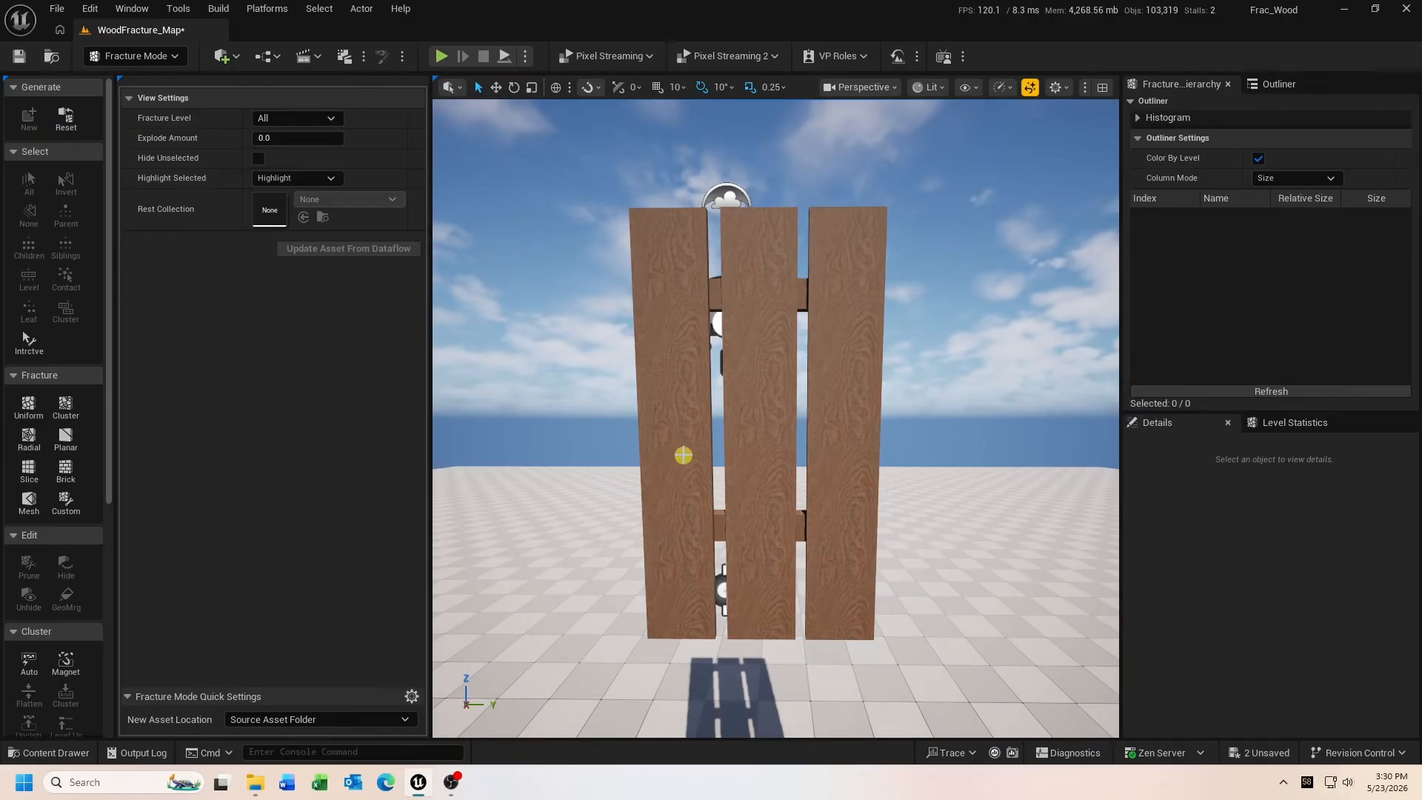
Step: Select all of the fence panel's pieces and recompute their normals with Recompute Sharp Edges enabled and a sharp edge angle threshold of 15
click(683, 455)
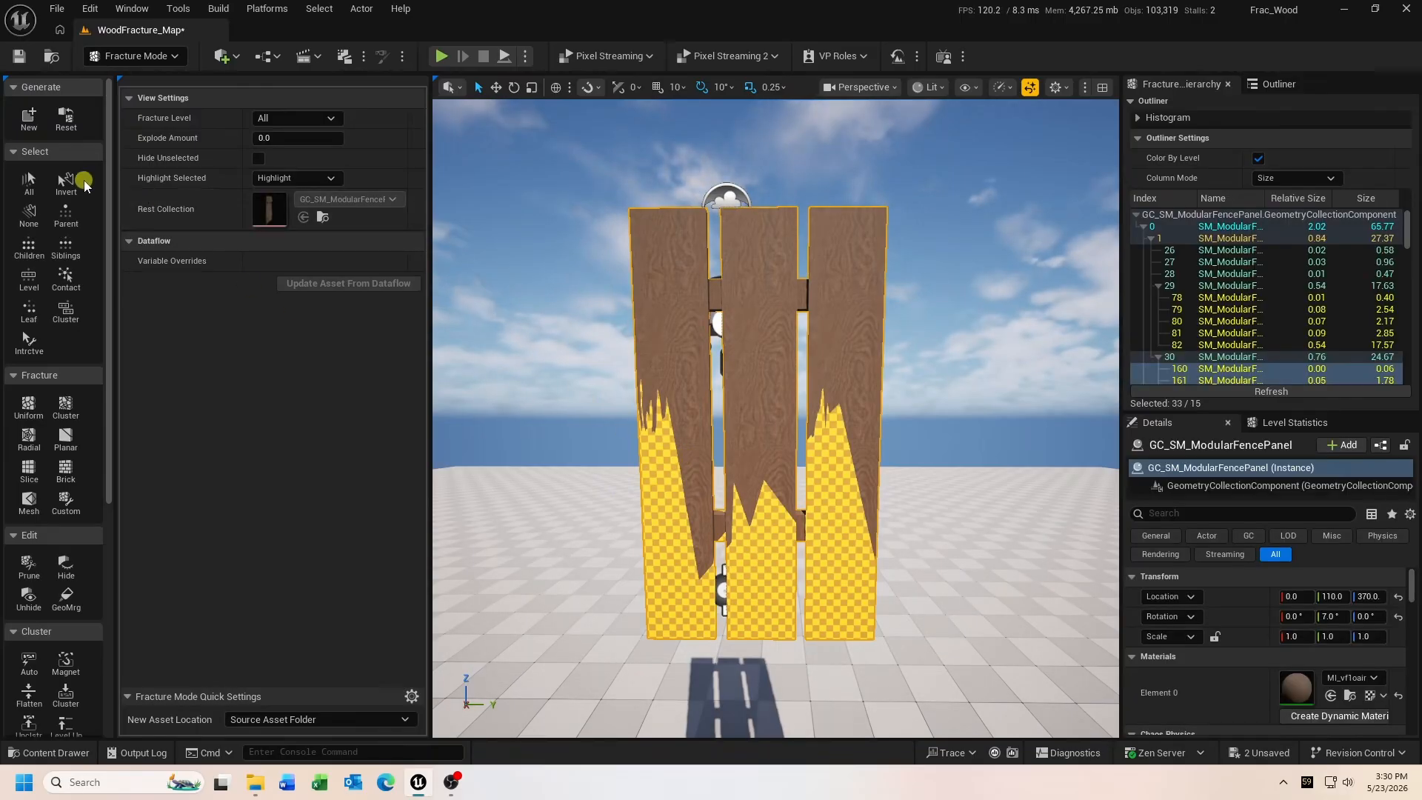
click(29, 185)
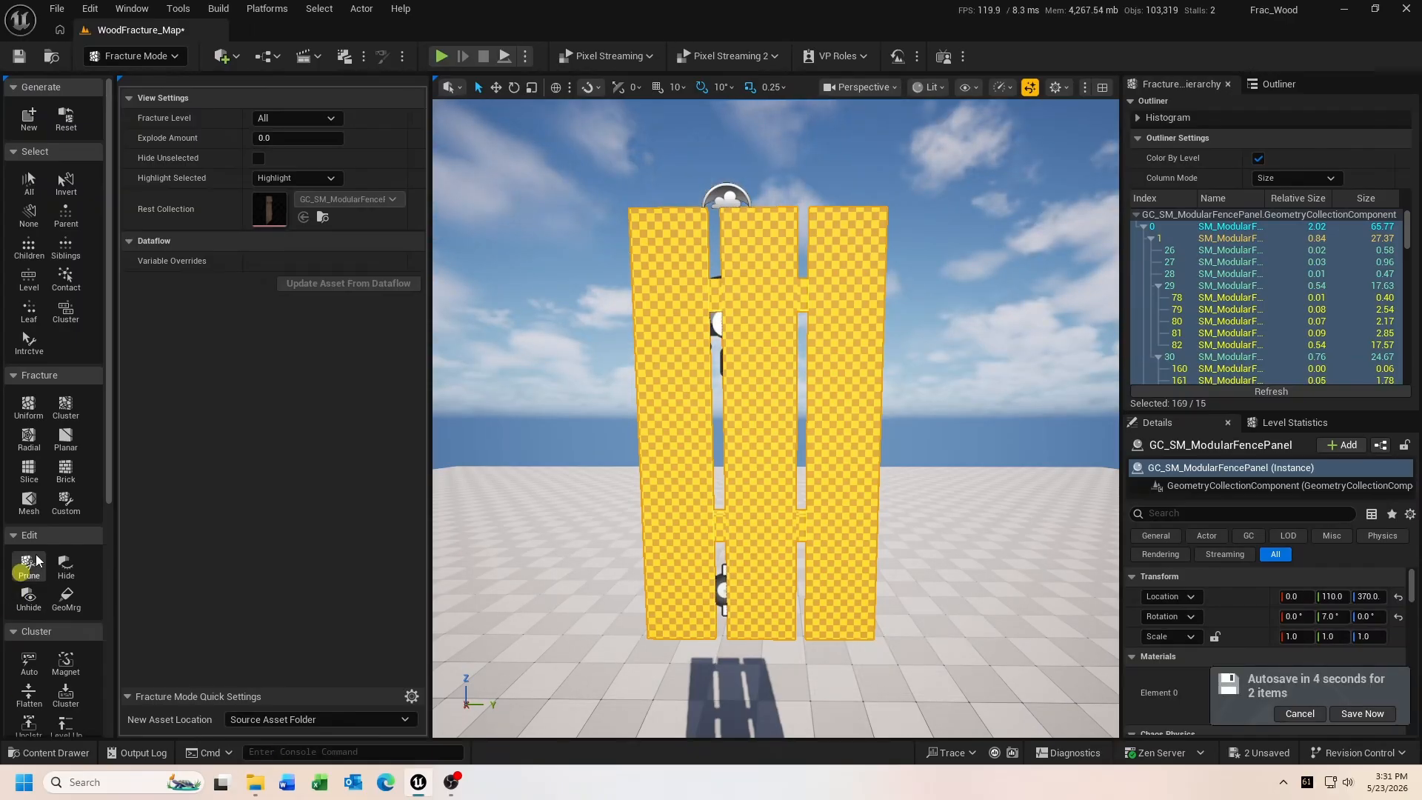
scroll(42, 541, down, 2)
scroll(42, 542, down, 5)
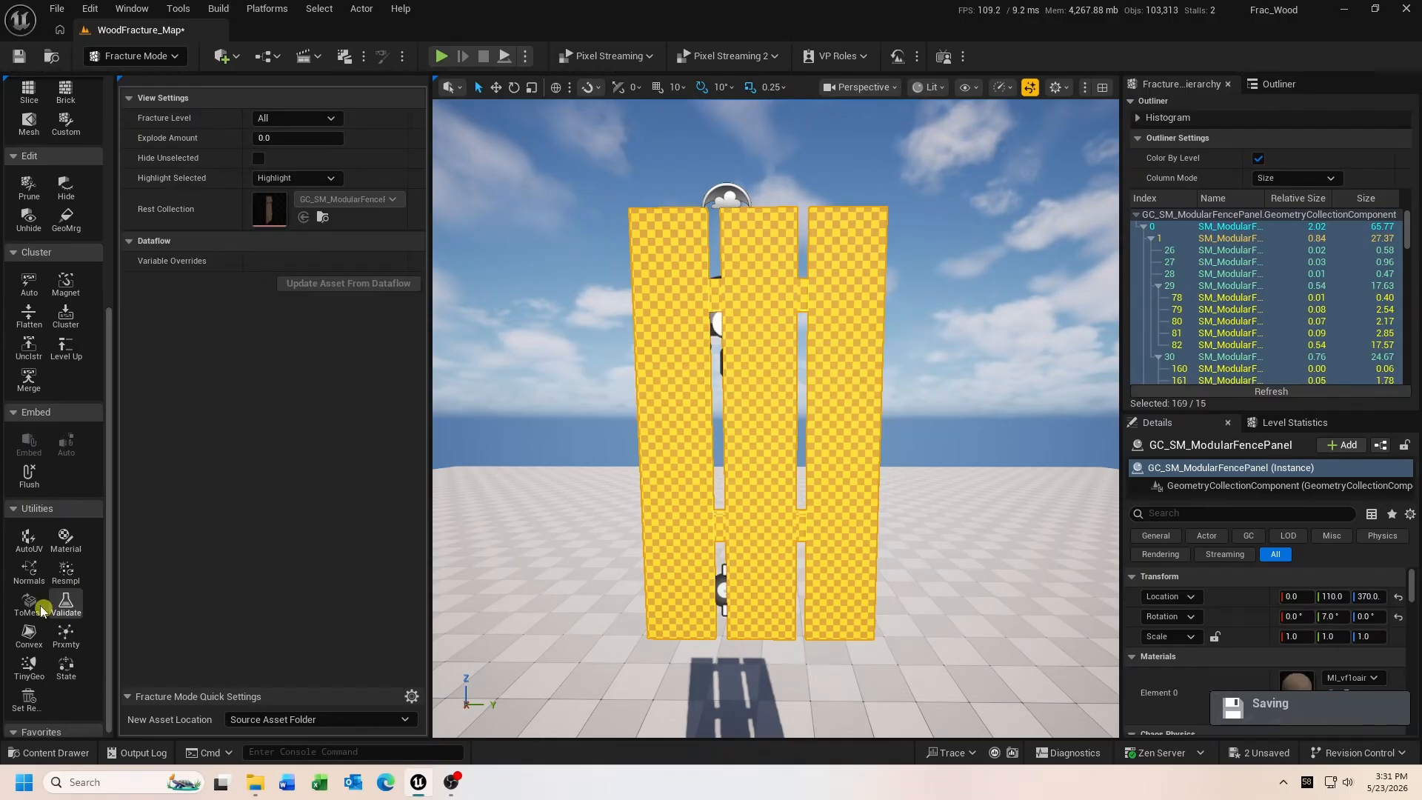
click(29, 570)
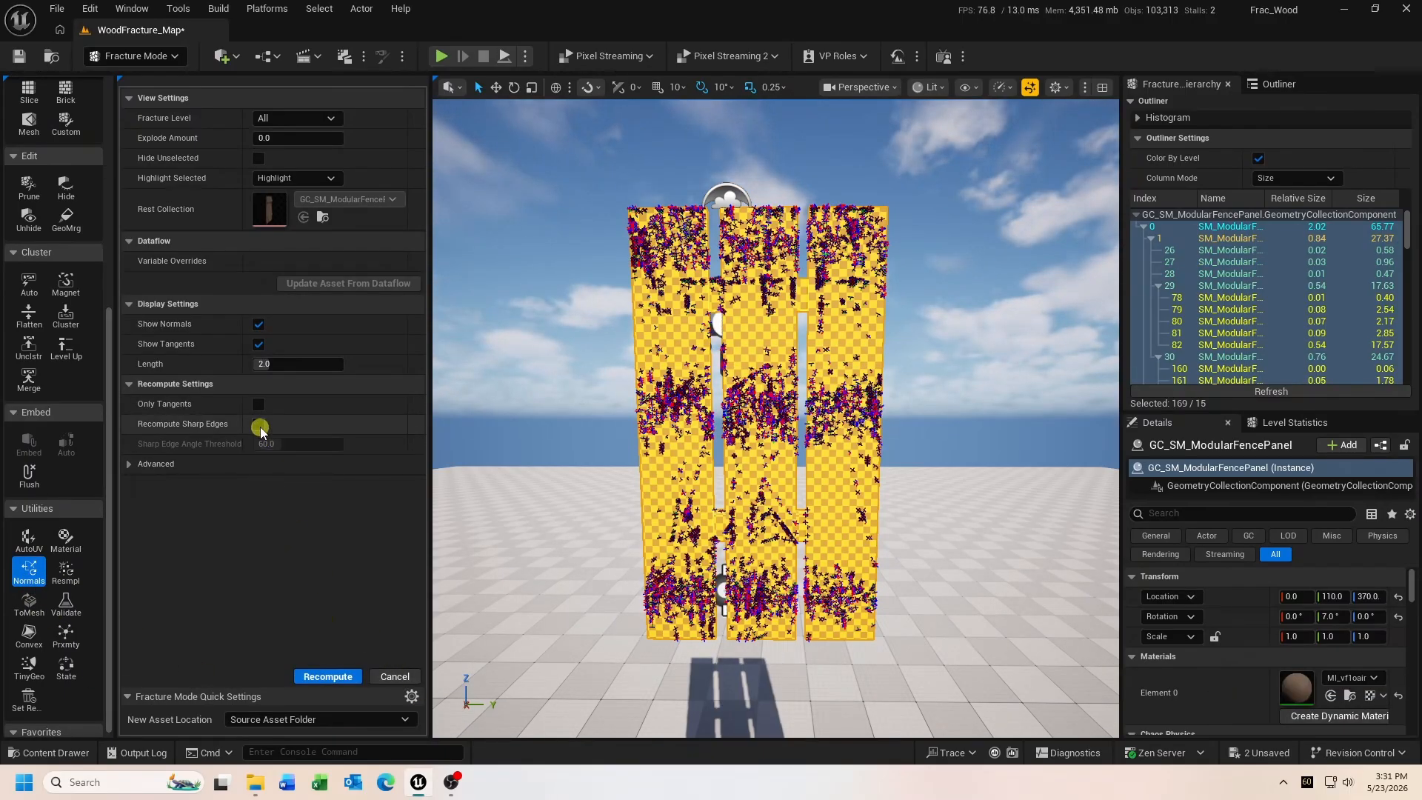
click(259, 427)
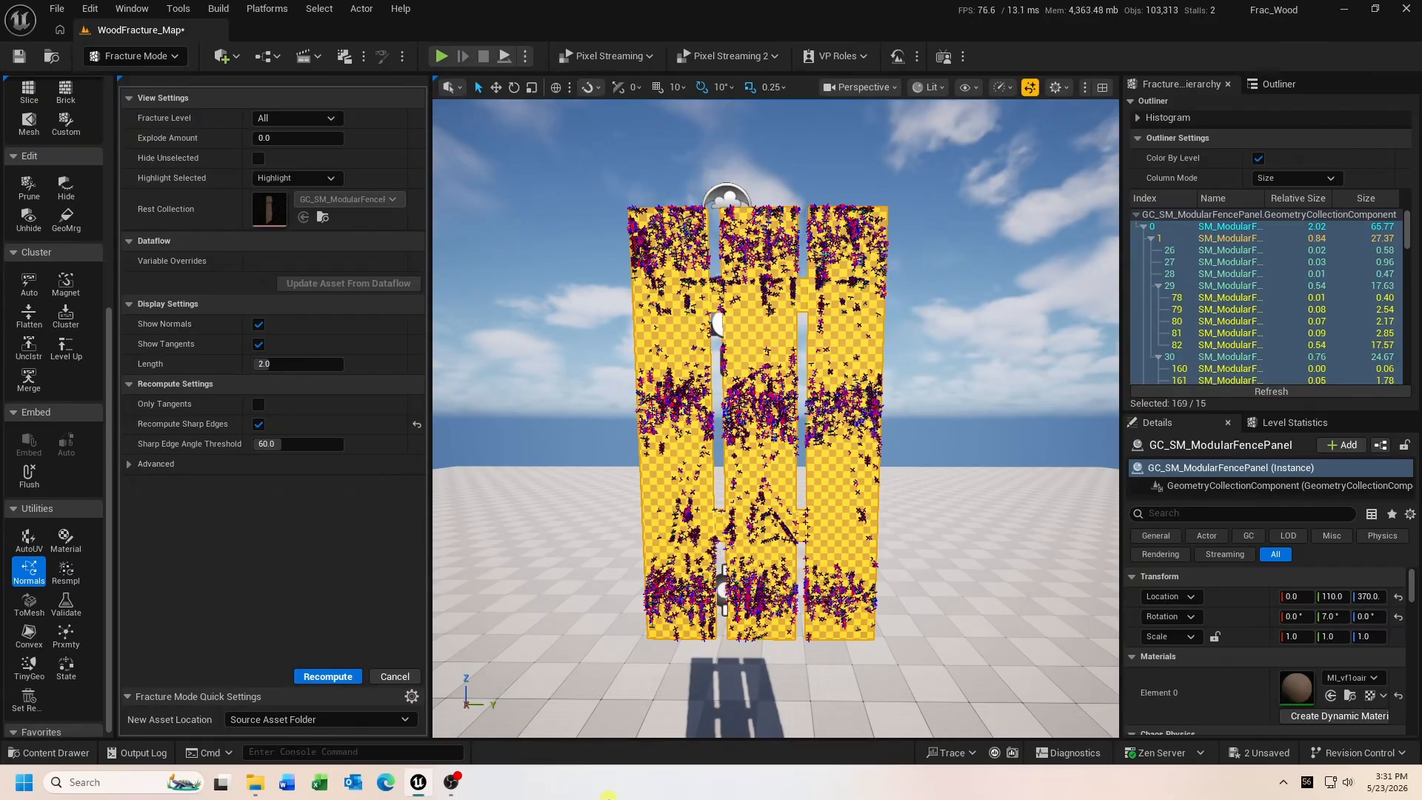
click(291, 447)
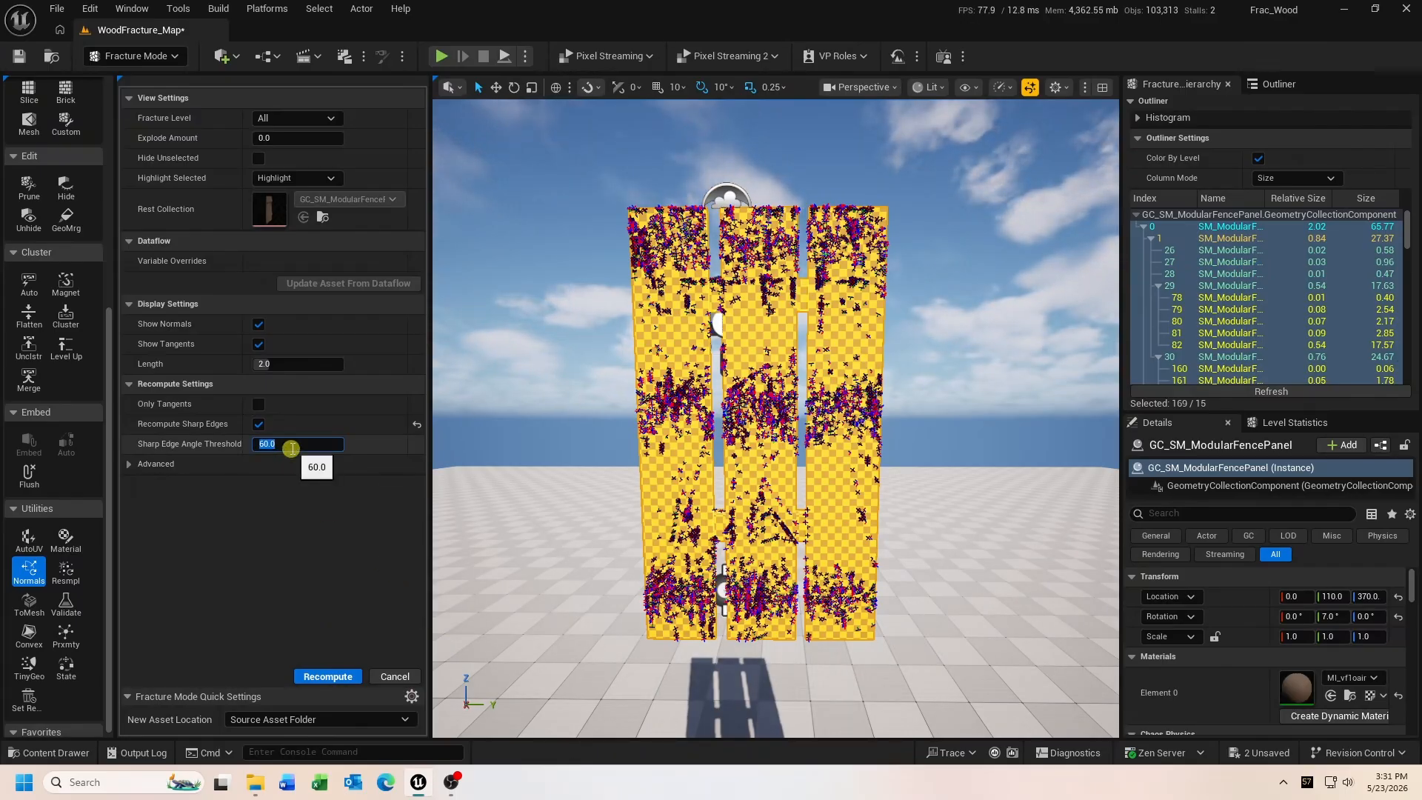
text(15)
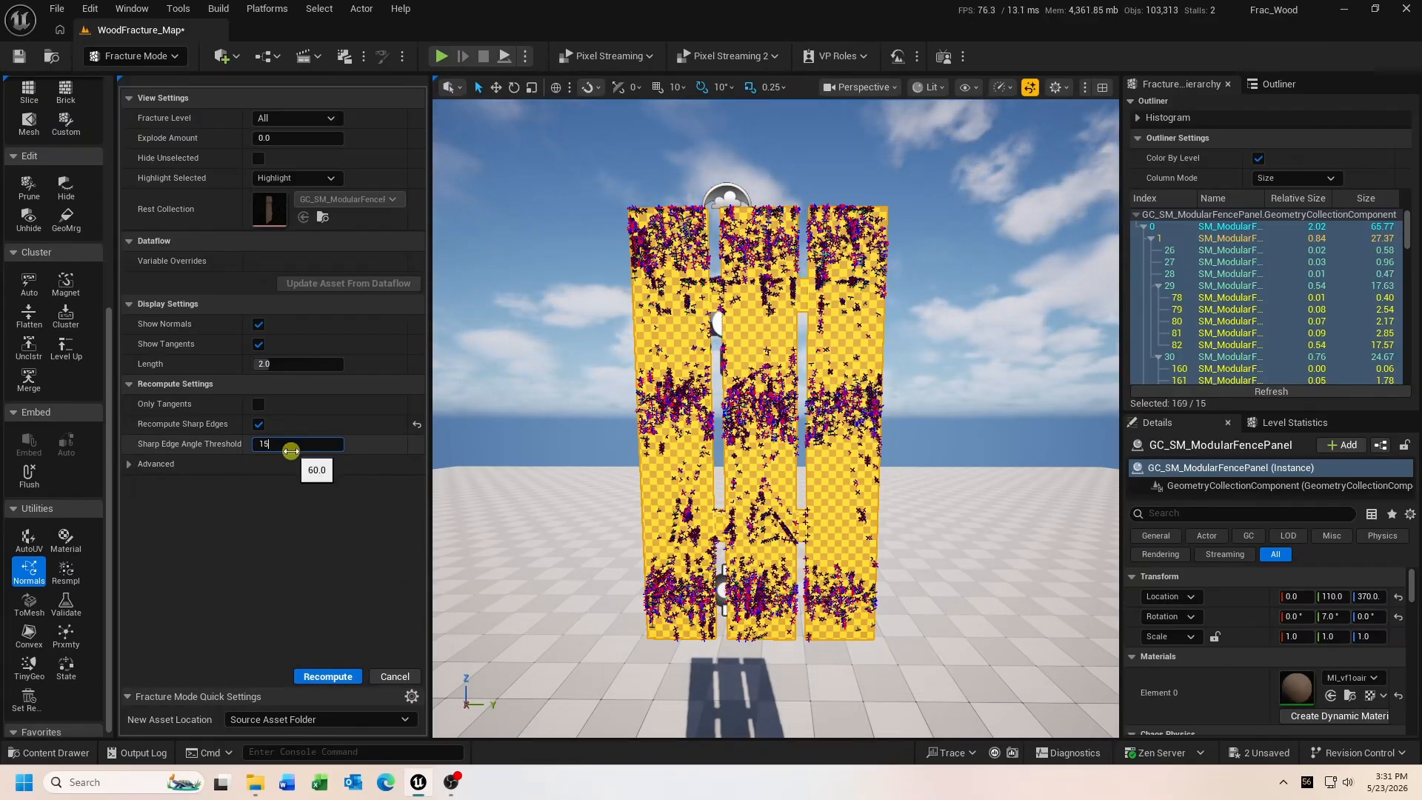
key(Return)
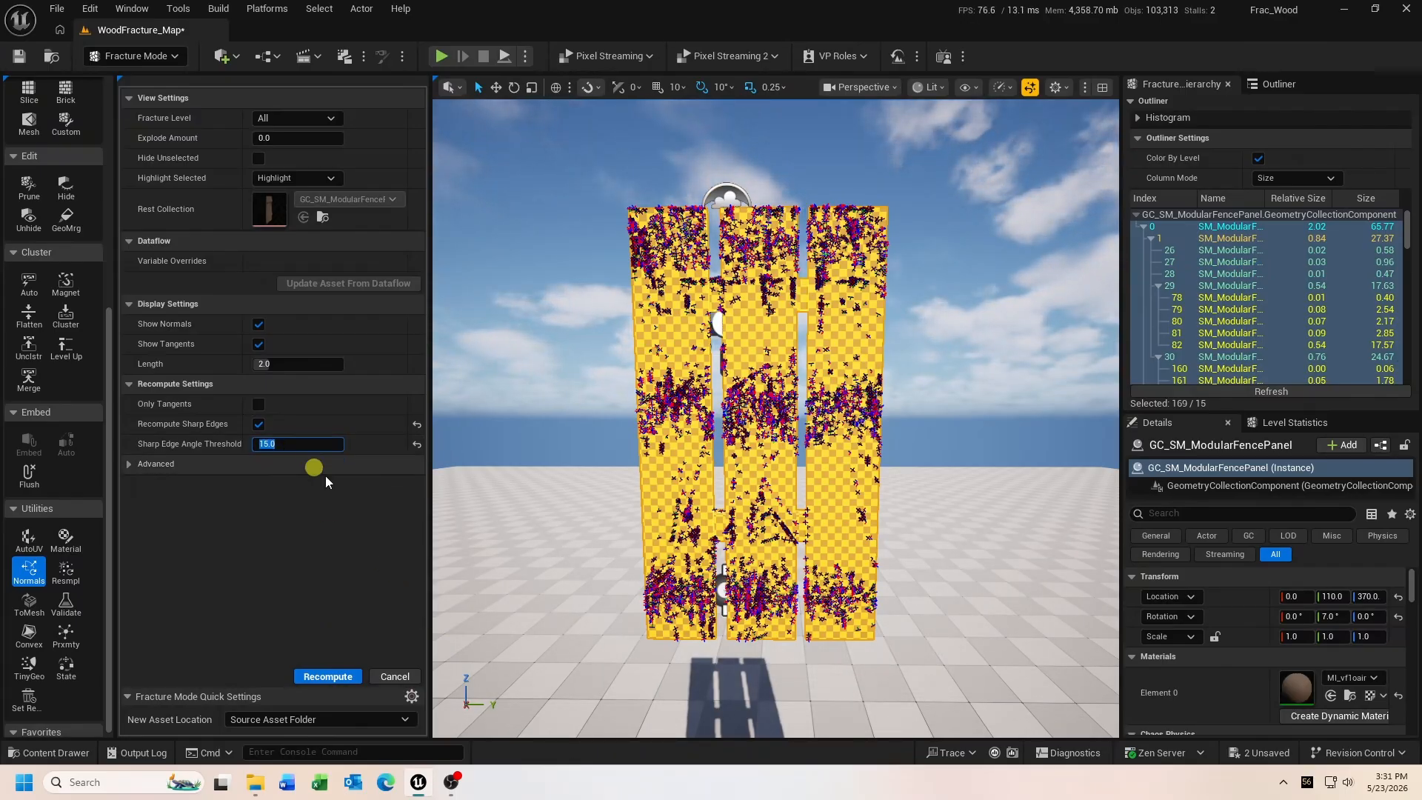
click(360, 681)
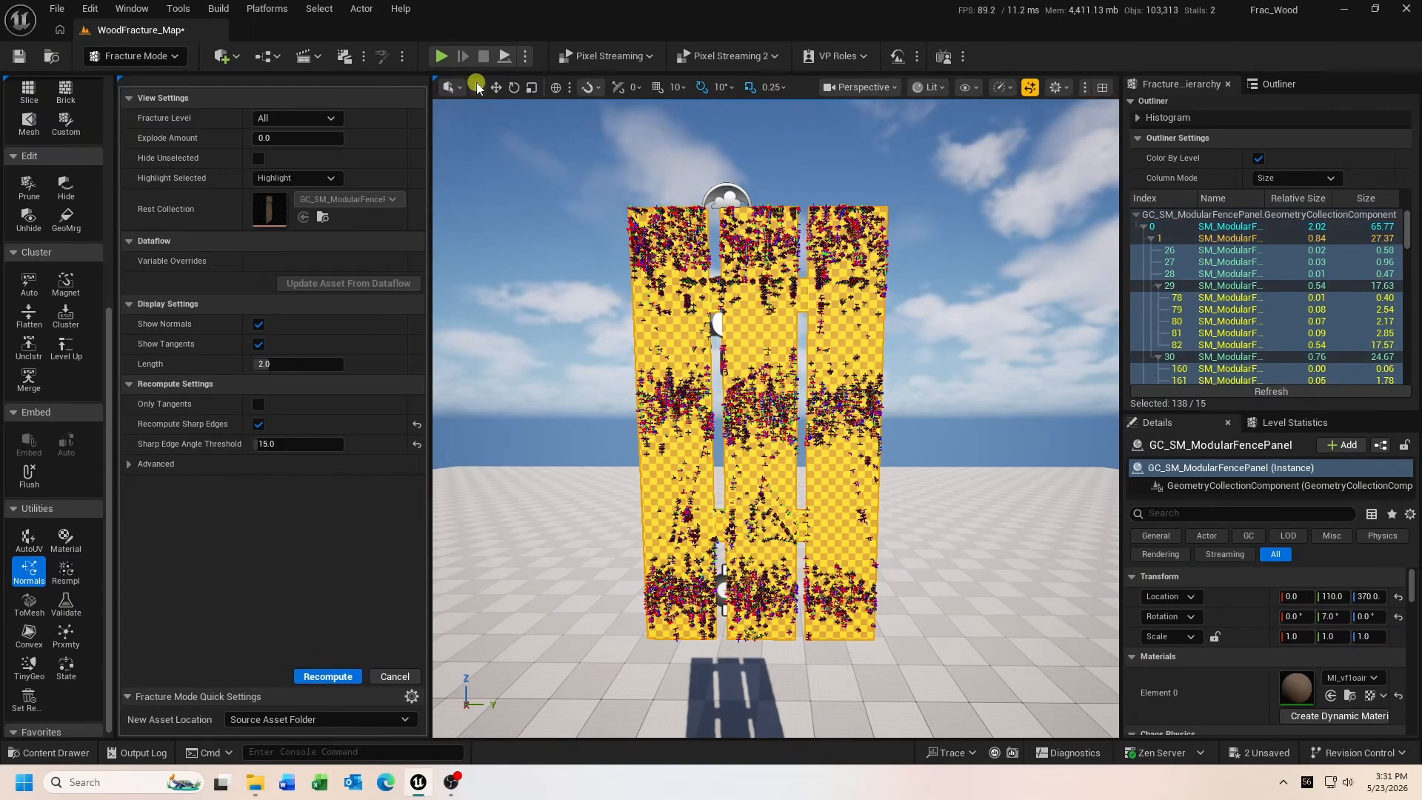
key(Escape)
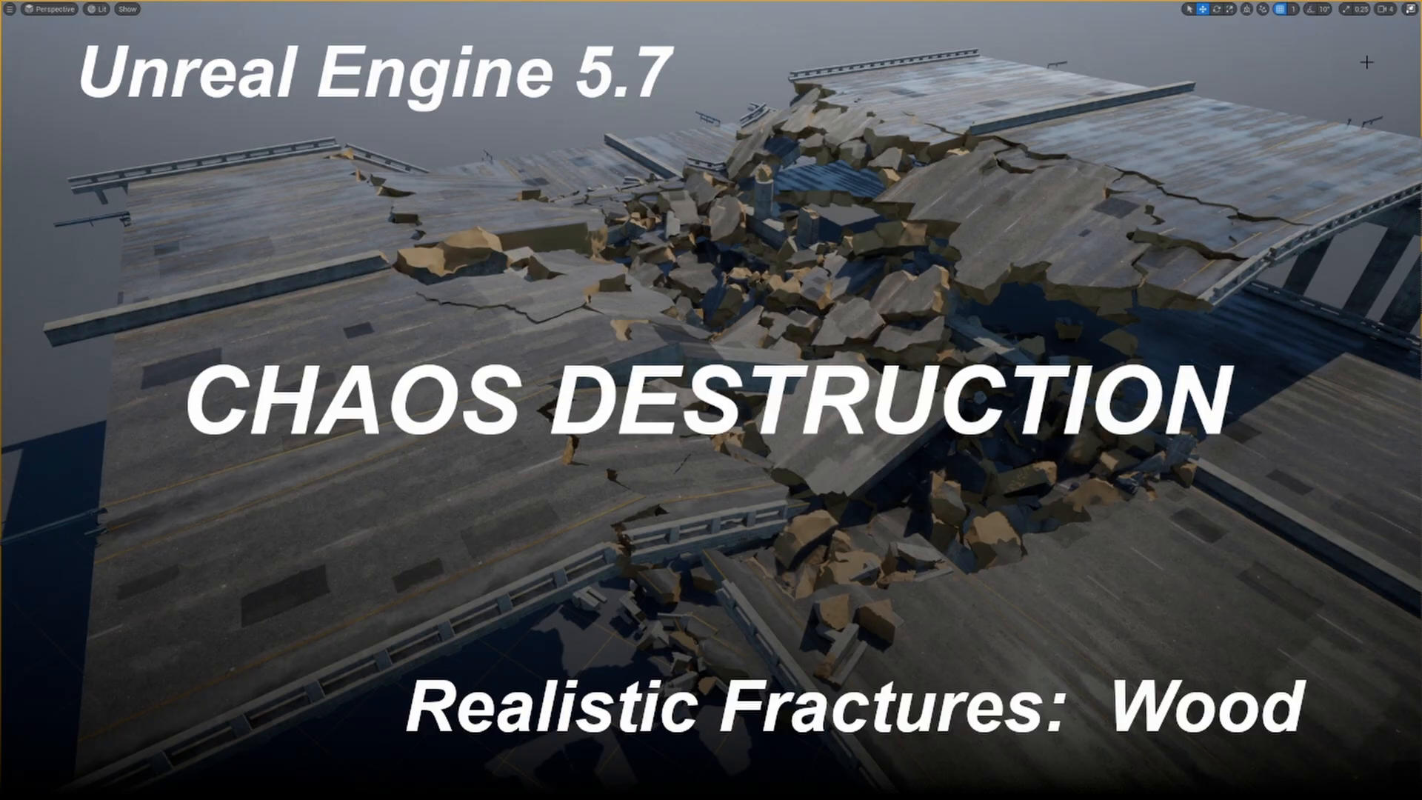